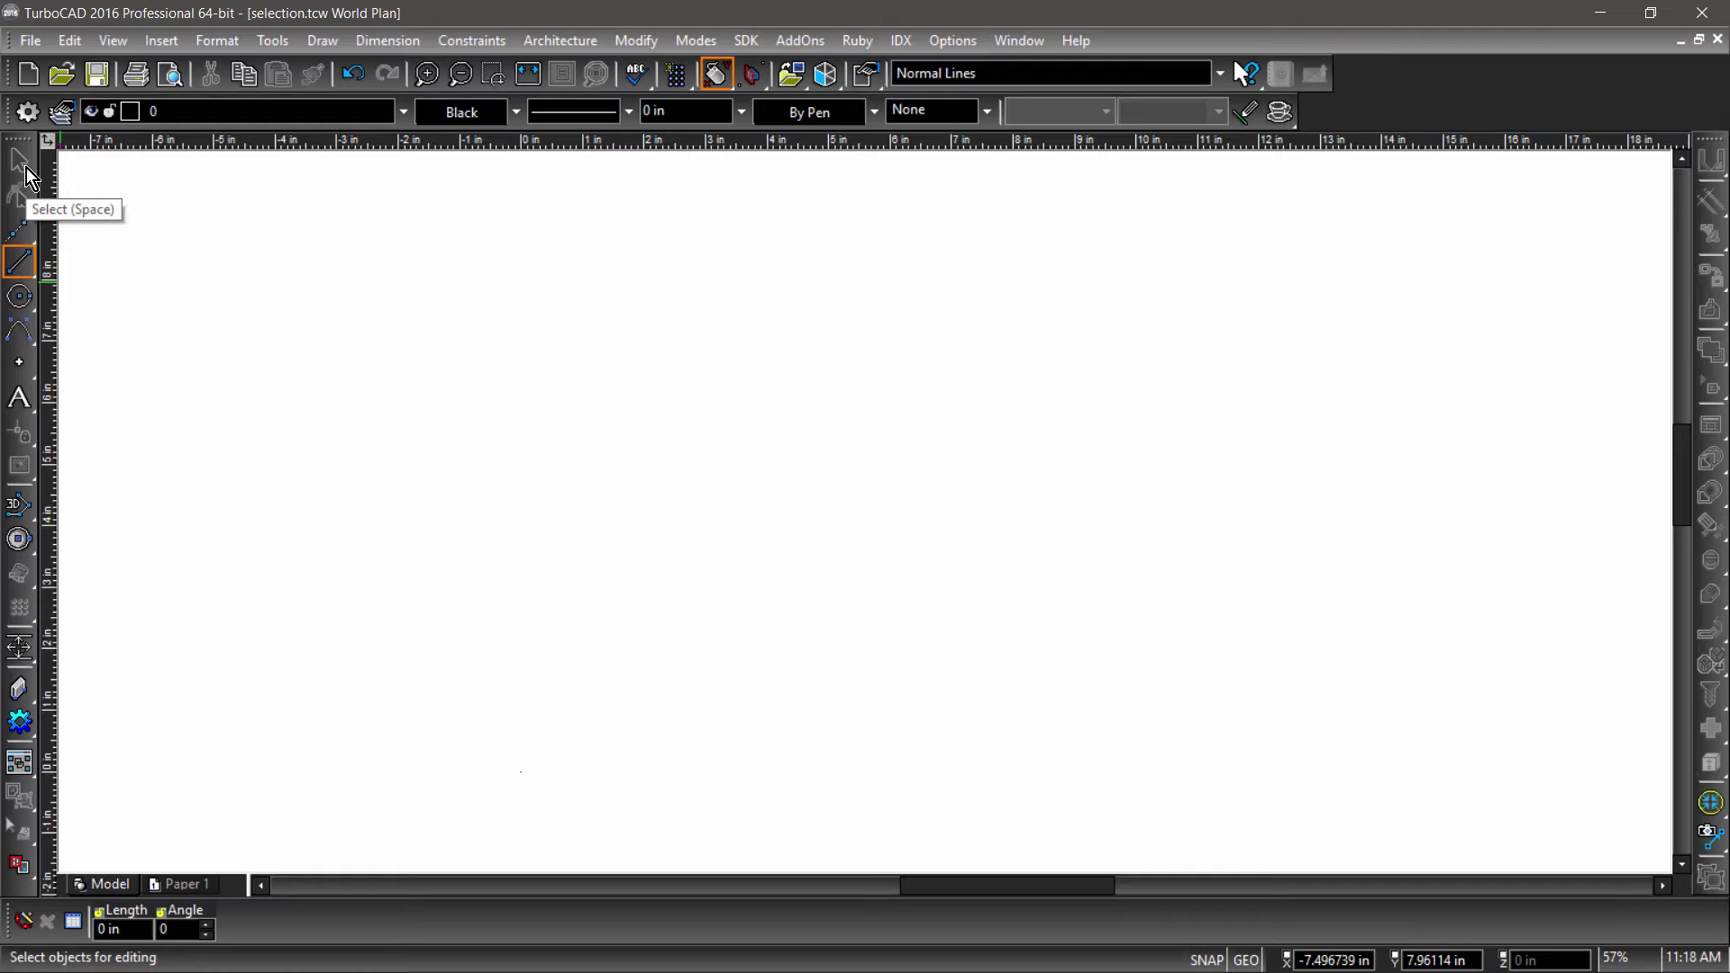
- Draw a circle about 6.5 in across with the Double Point Circle tool, then select it
mouse_move(19, 296)
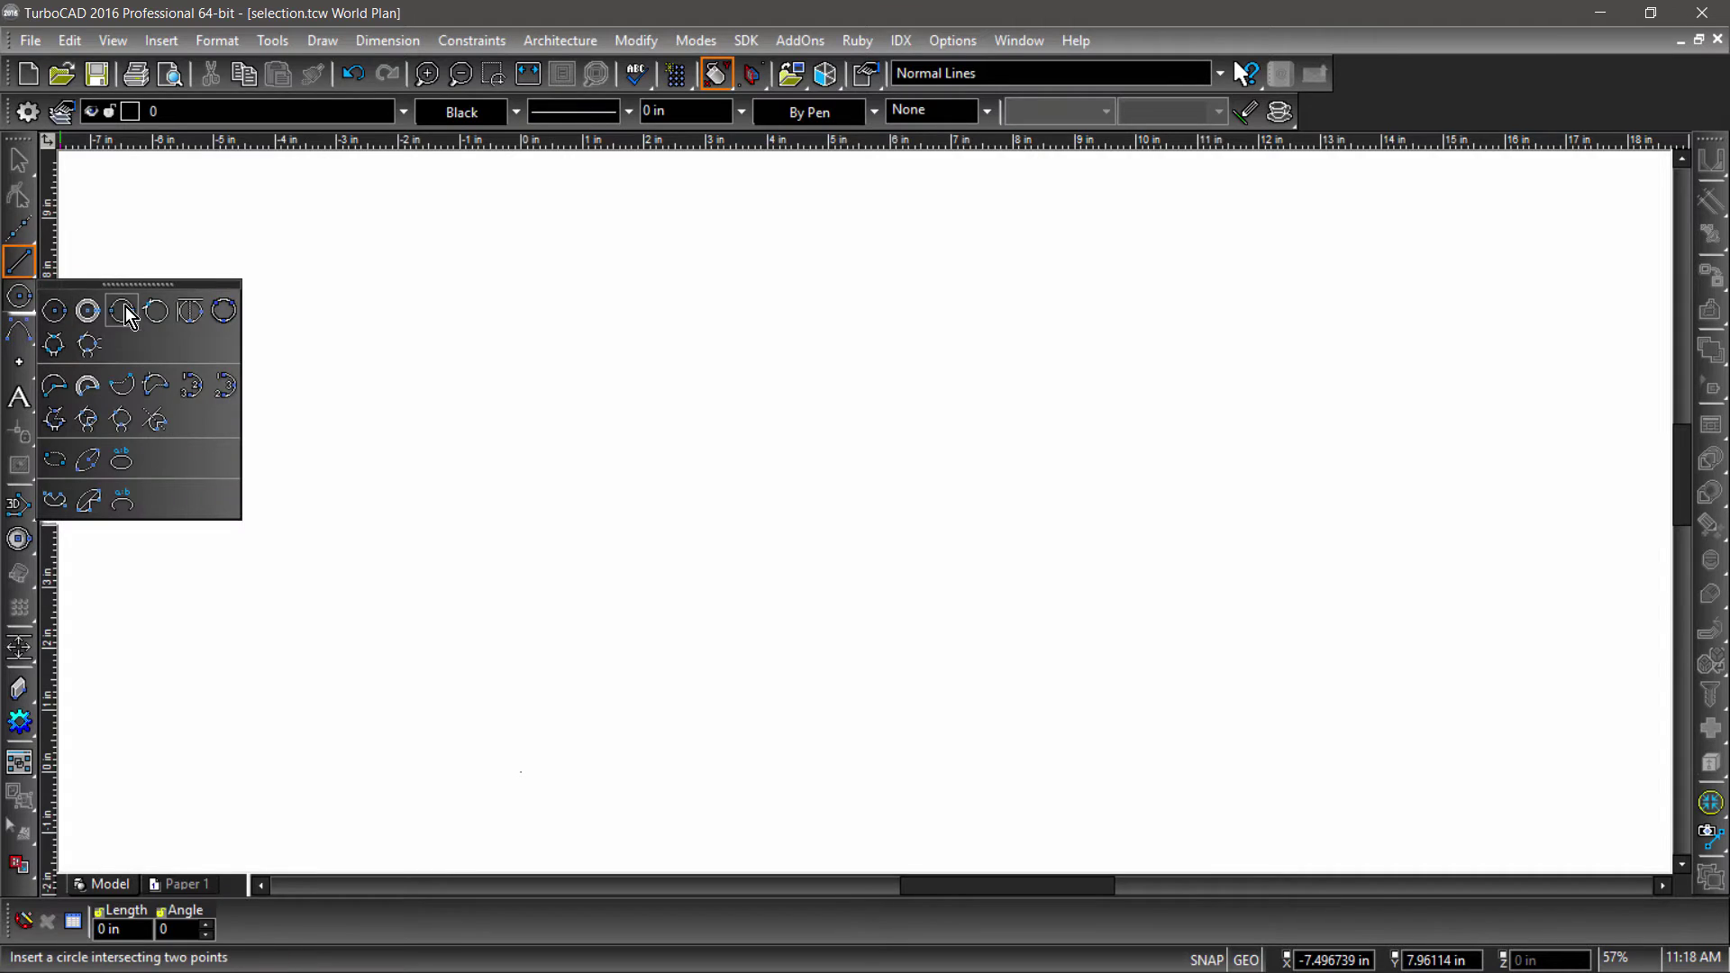
left_click(124, 312)
left_click(550, 544)
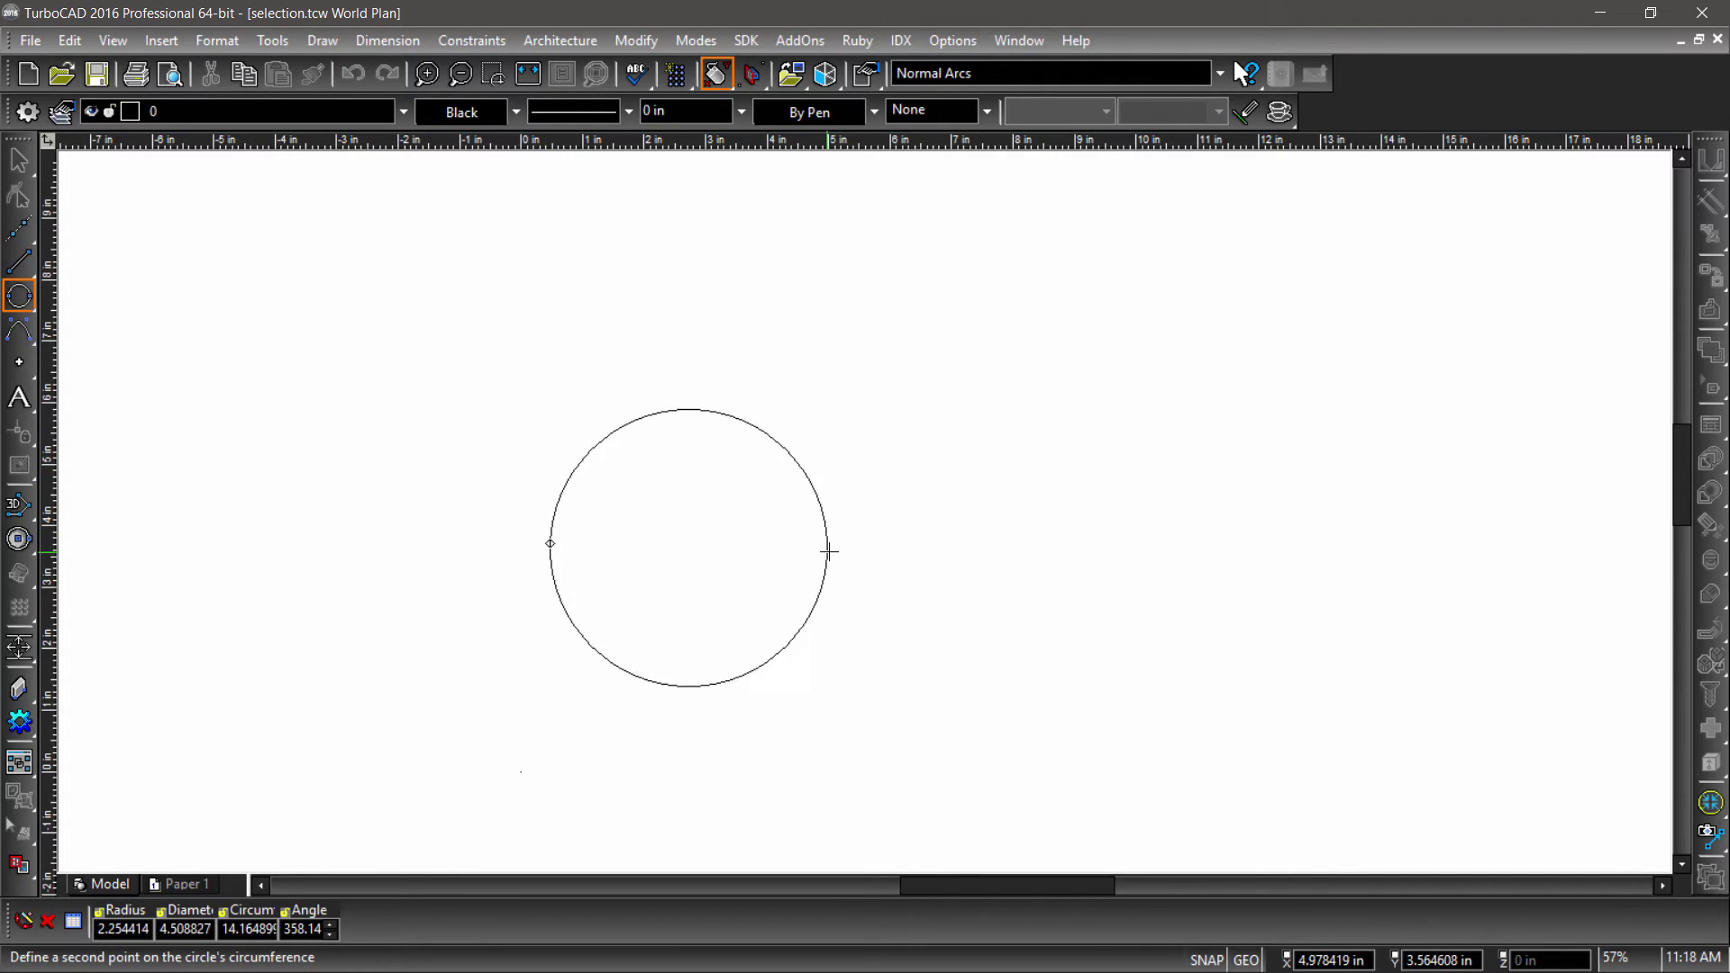
left_click(949, 530)
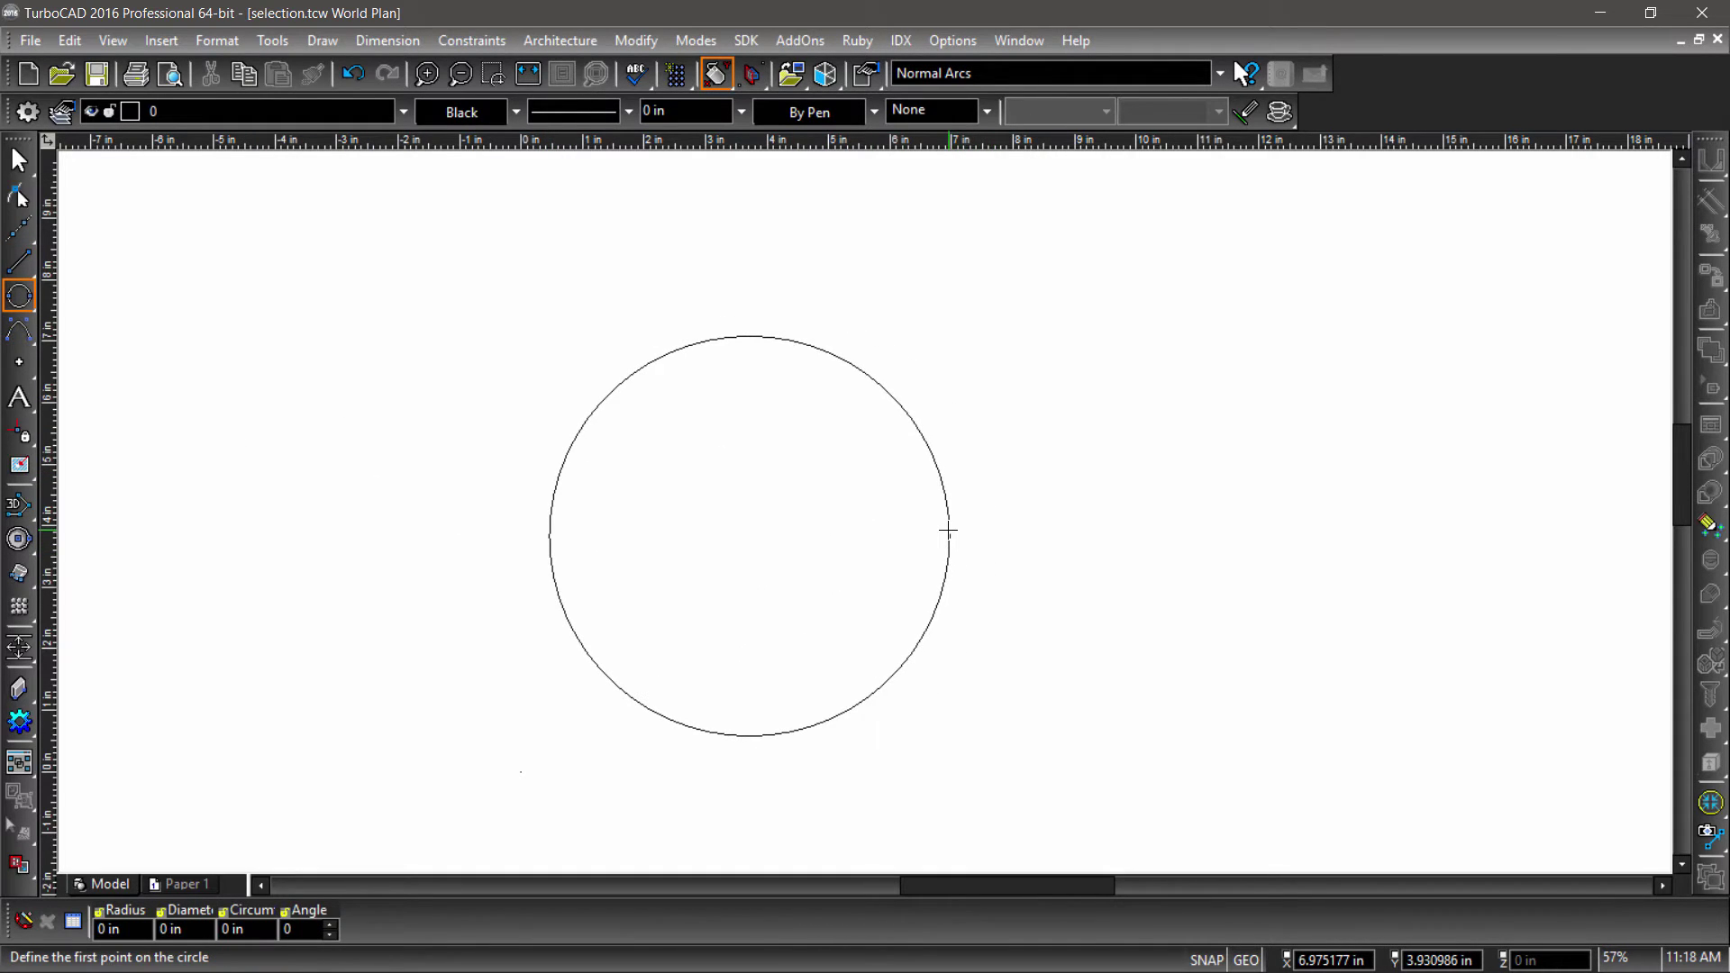
left_click(20, 162)
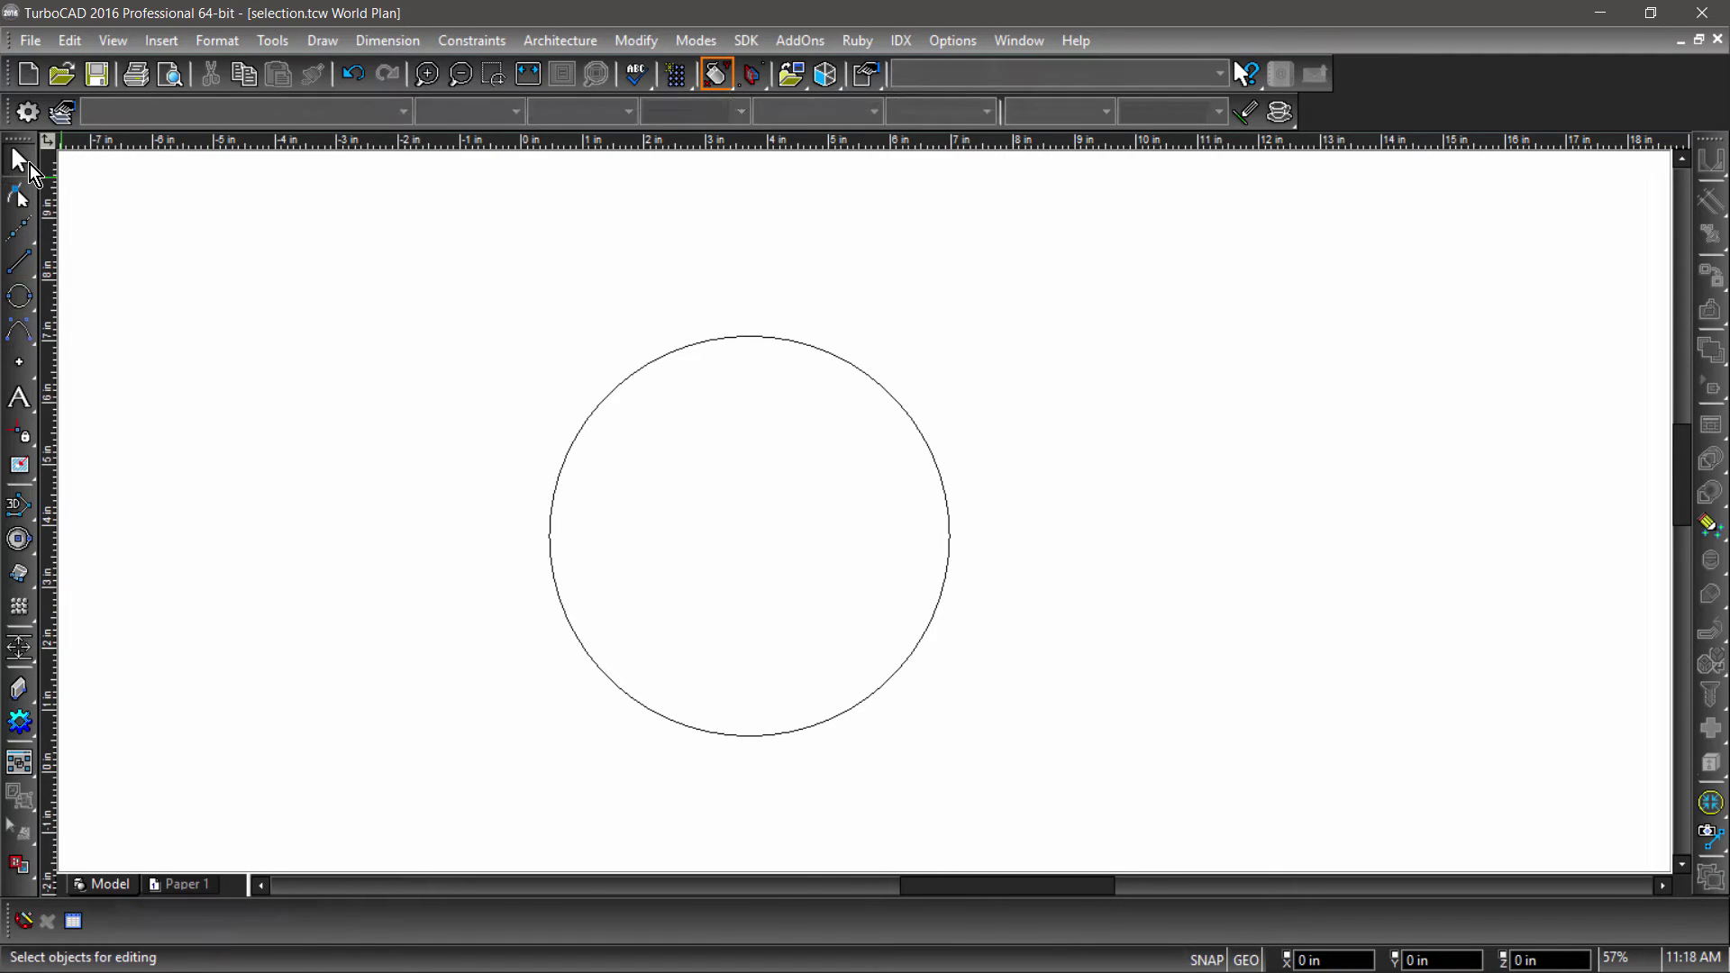
left_click(925, 433)
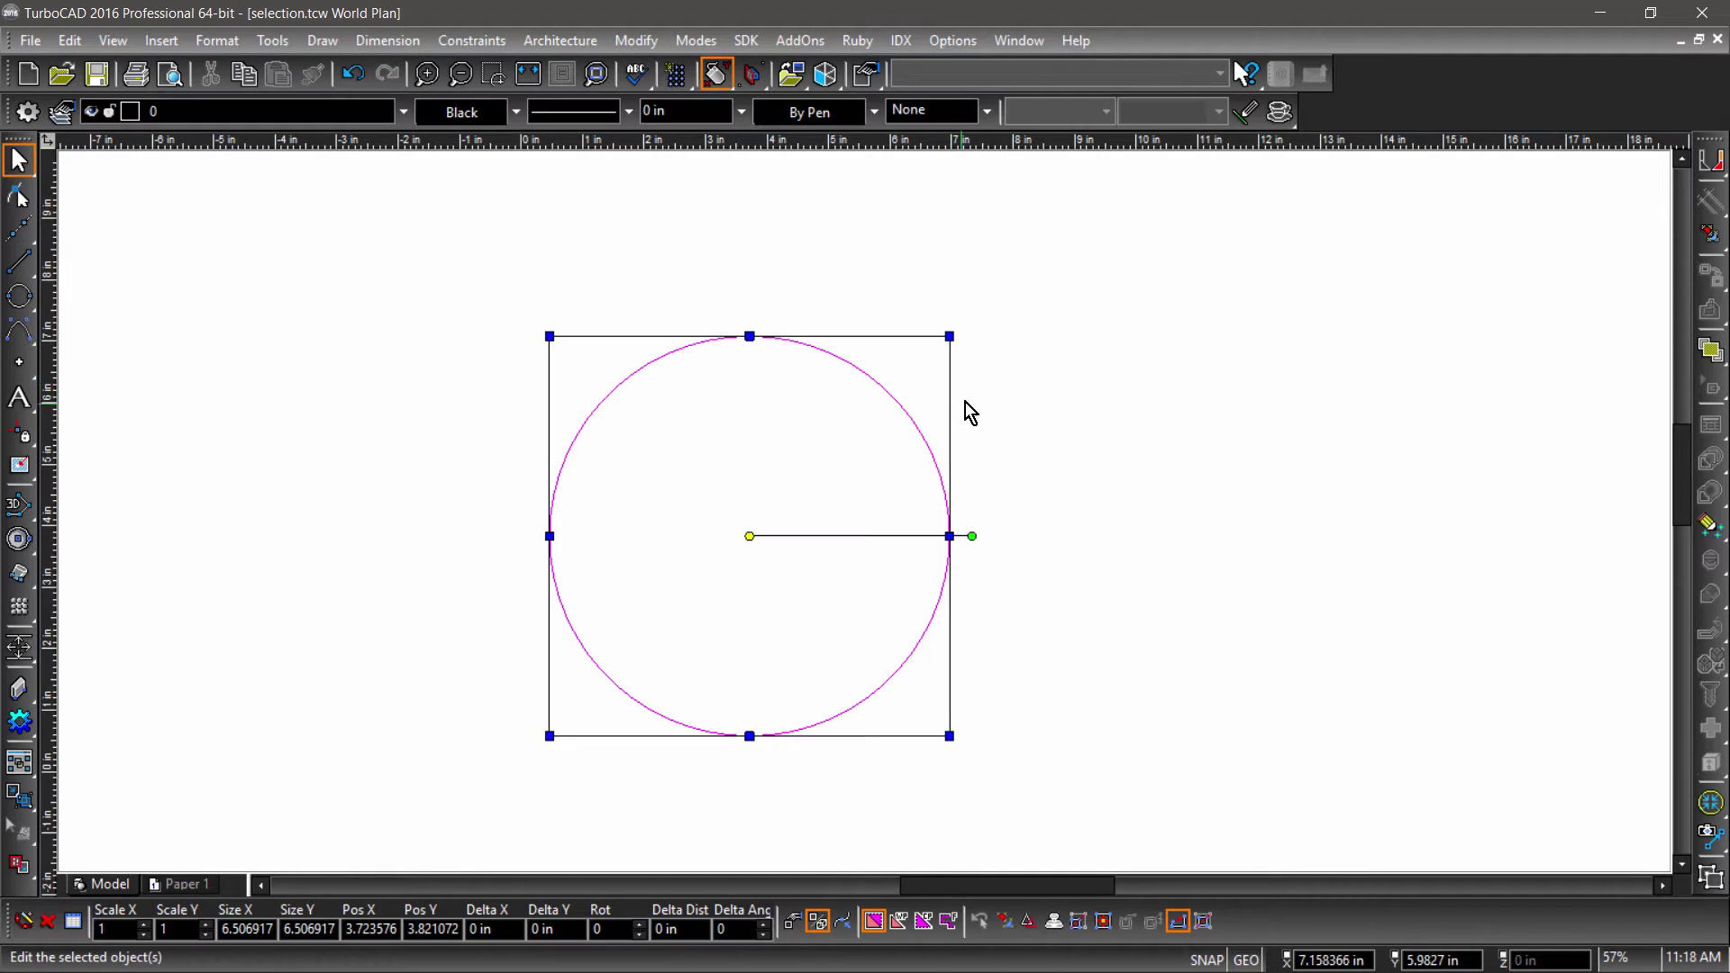
- Toggle the circle's selector to 3D and switch the view to Isometric_SW
right_click(1046, 344)
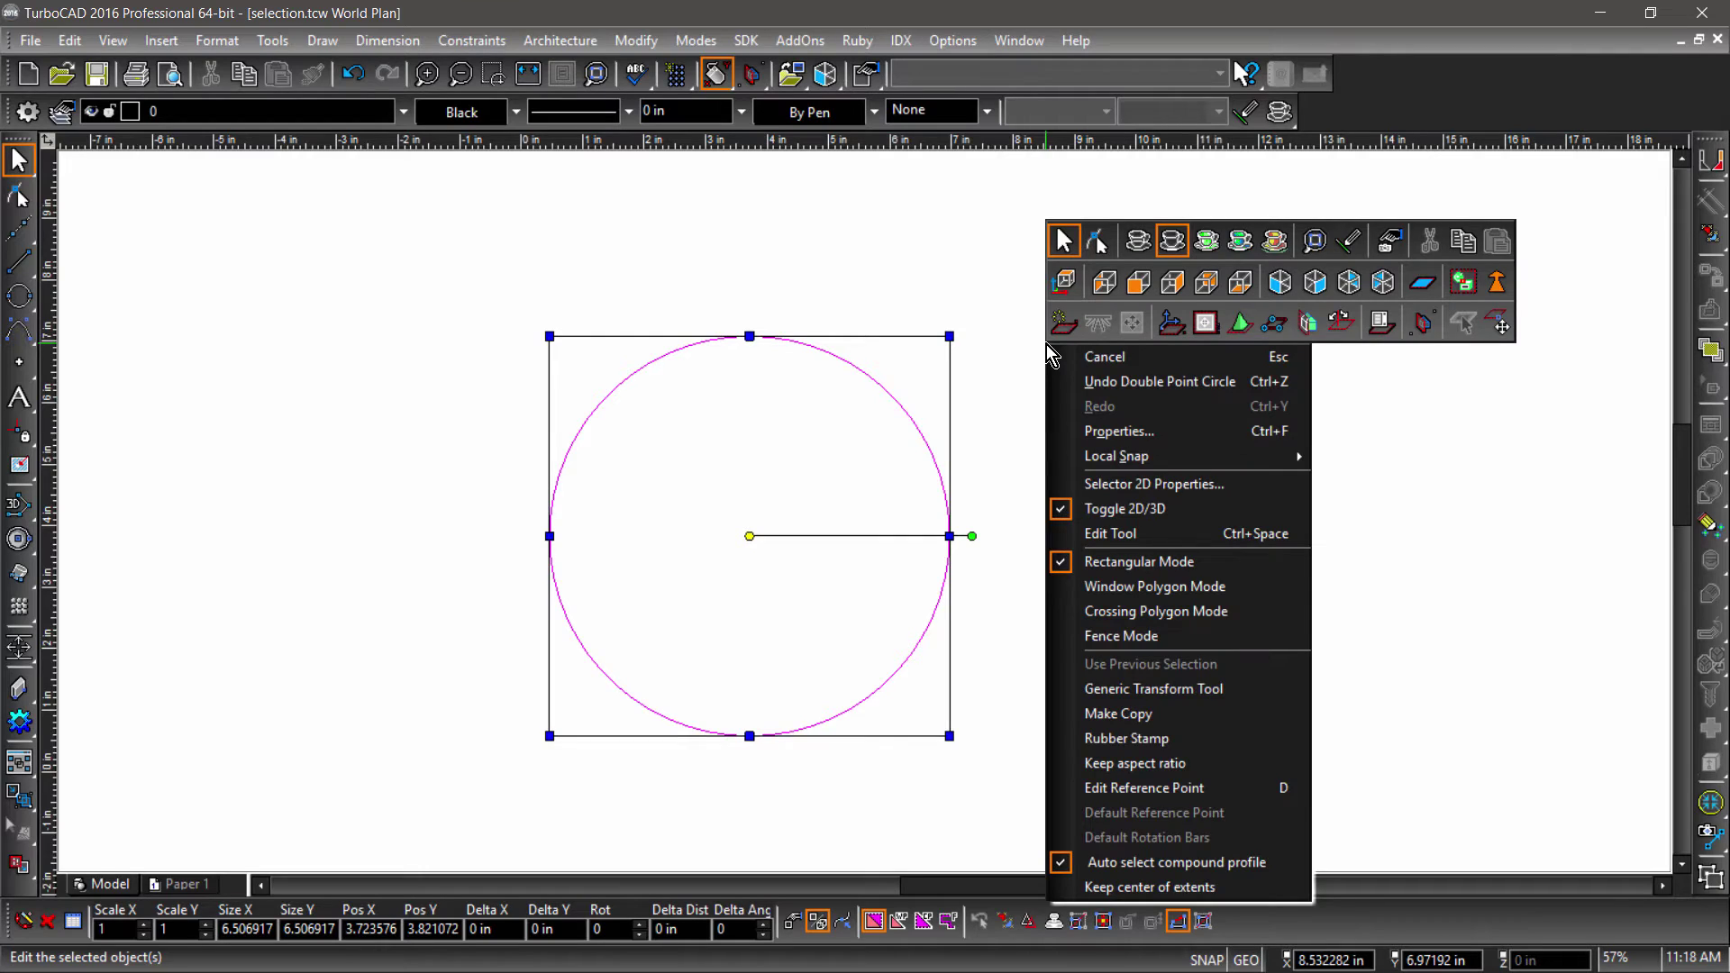
left_click(1102, 511)
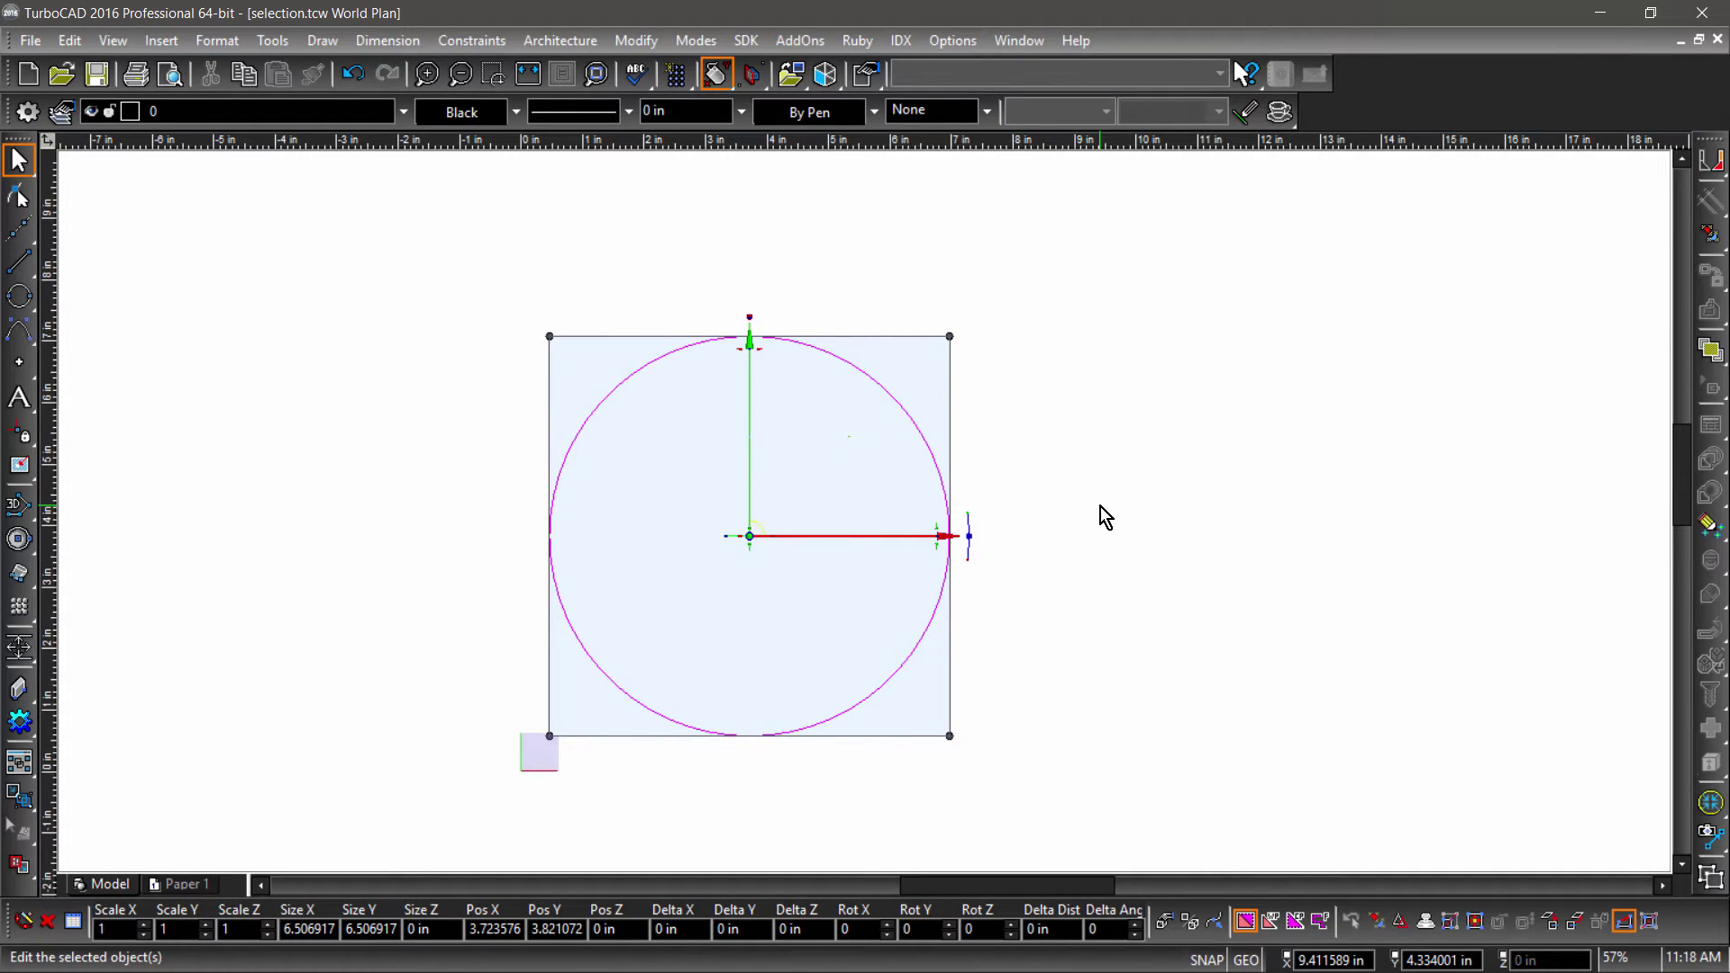
right_click(1099, 440)
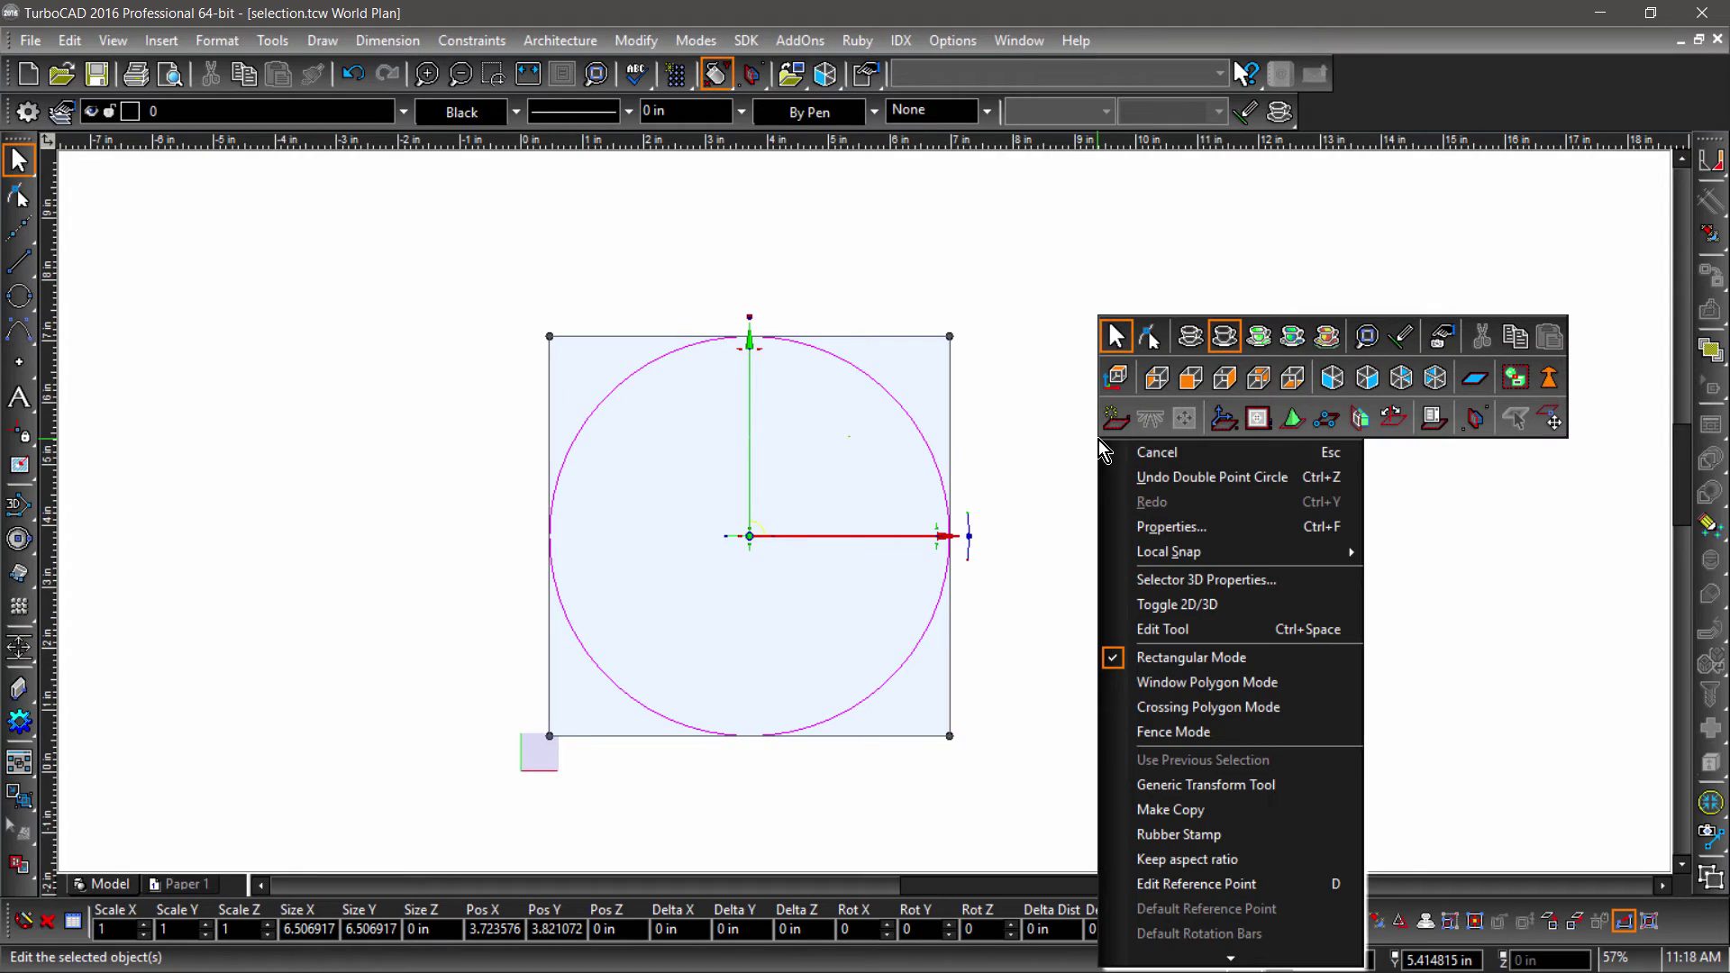
left_click(1329, 380)
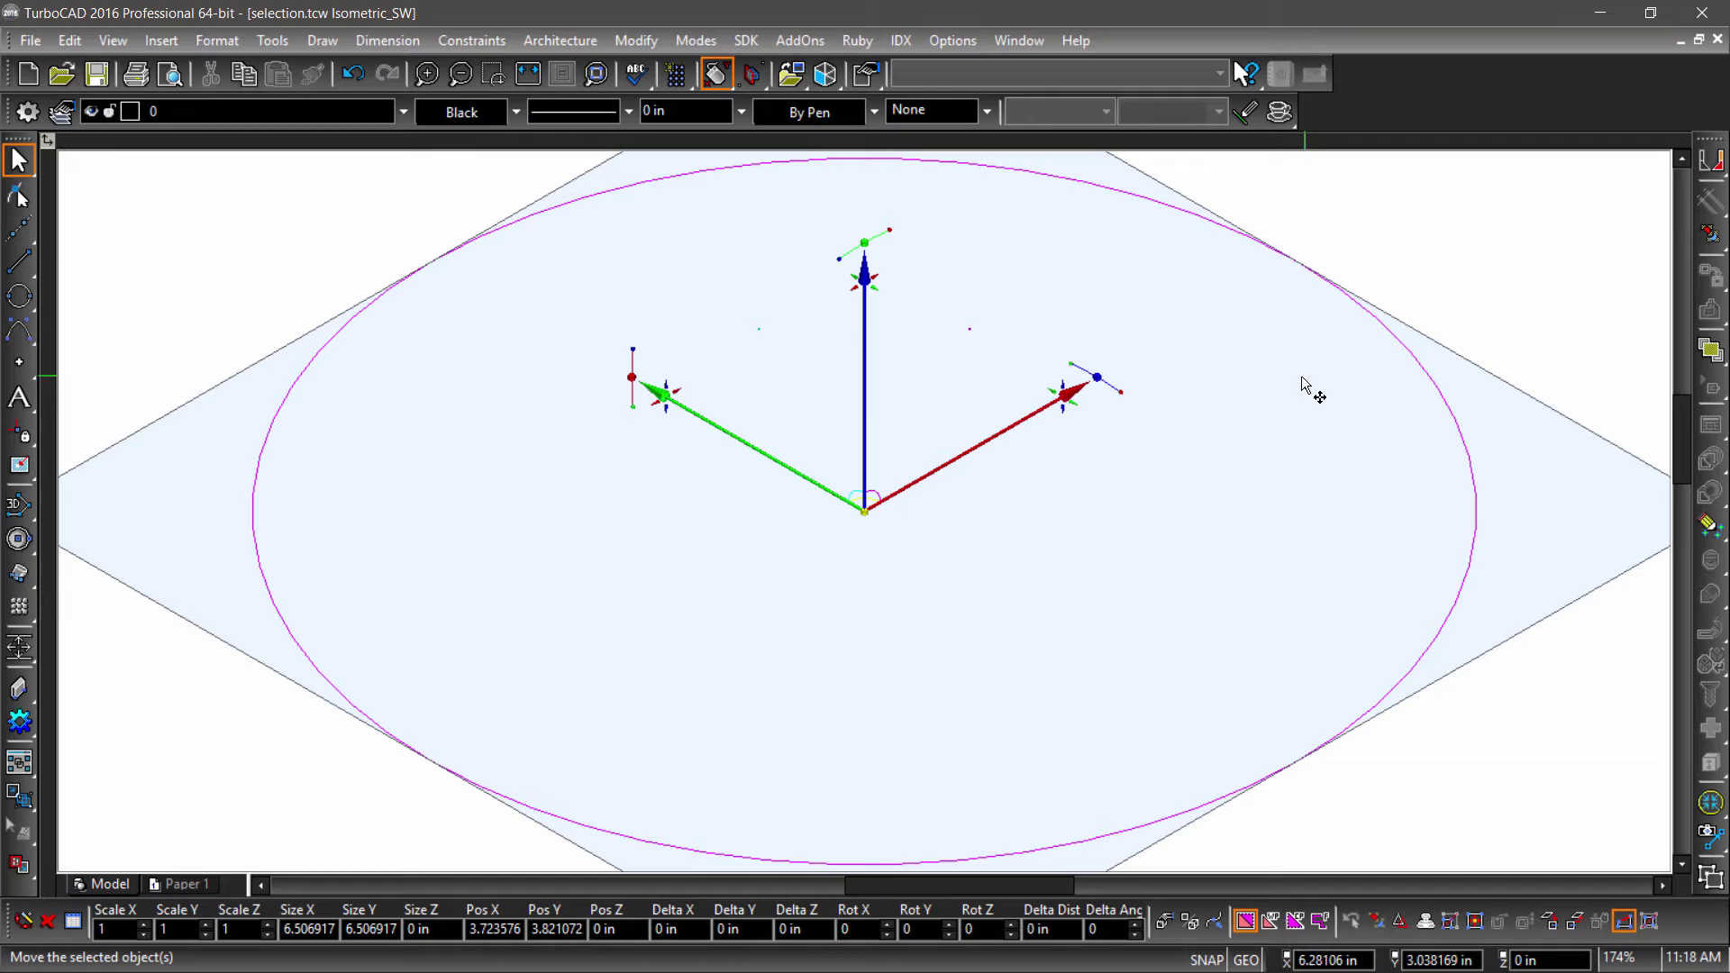
right_click(1253, 389)
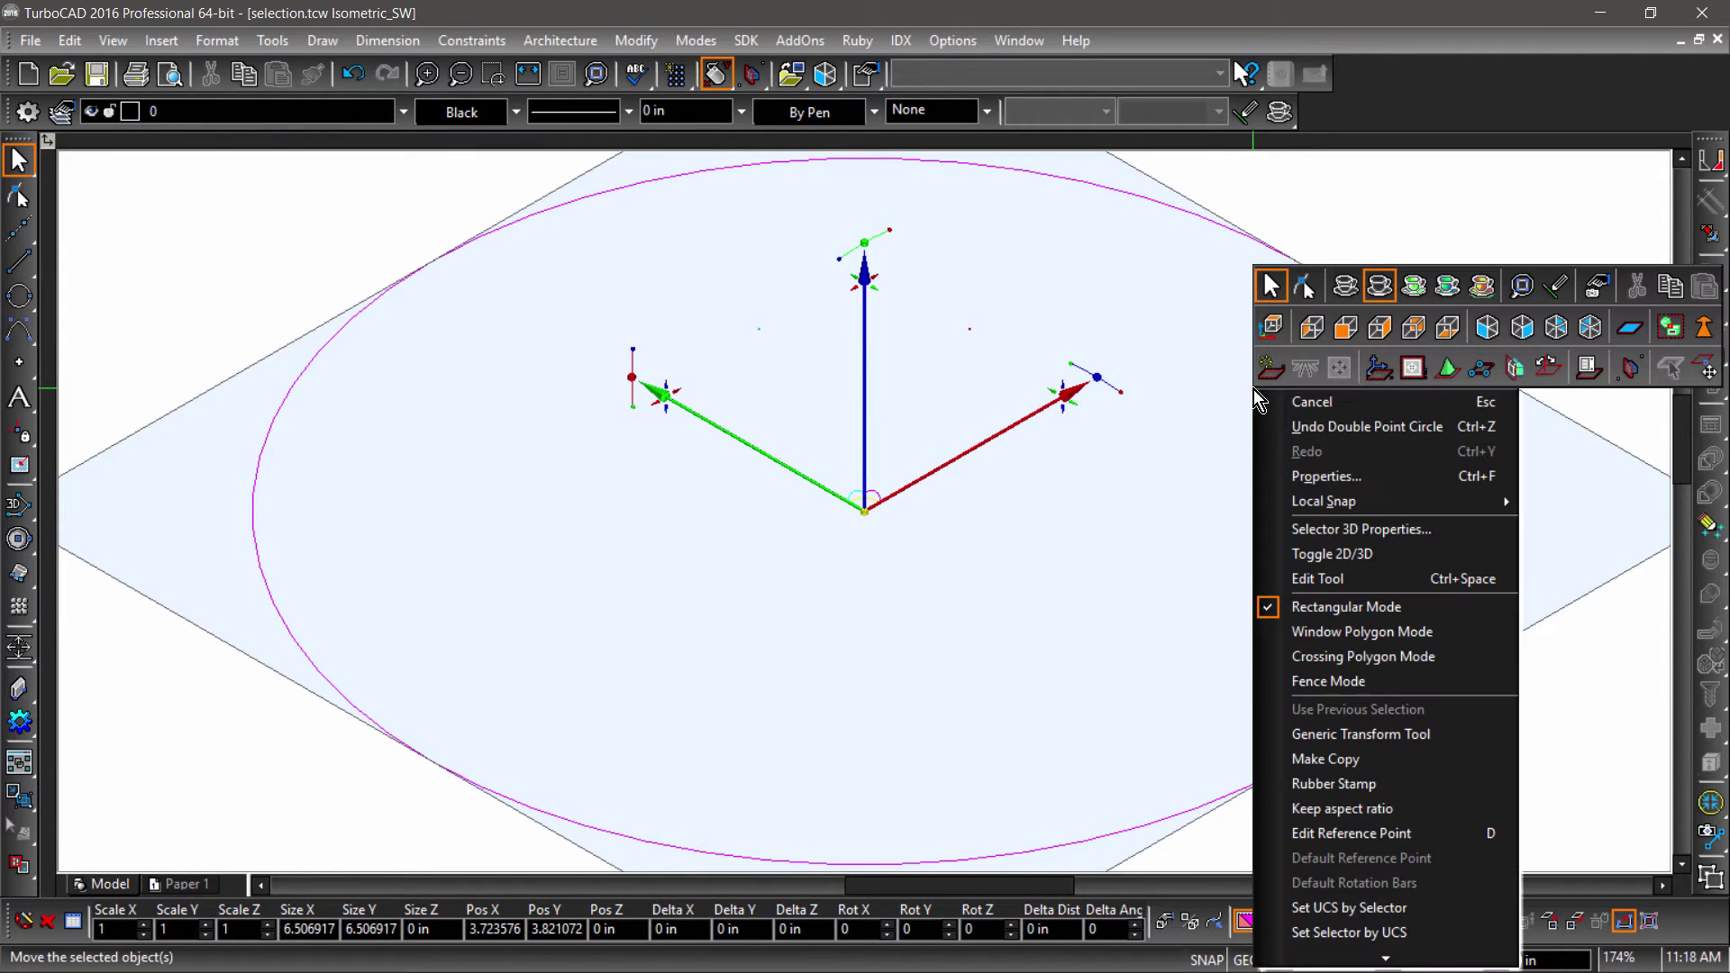
- Turn off Safe UCS mode in the Selector 3D properties and confirm with OK
left_click(1323, 539)
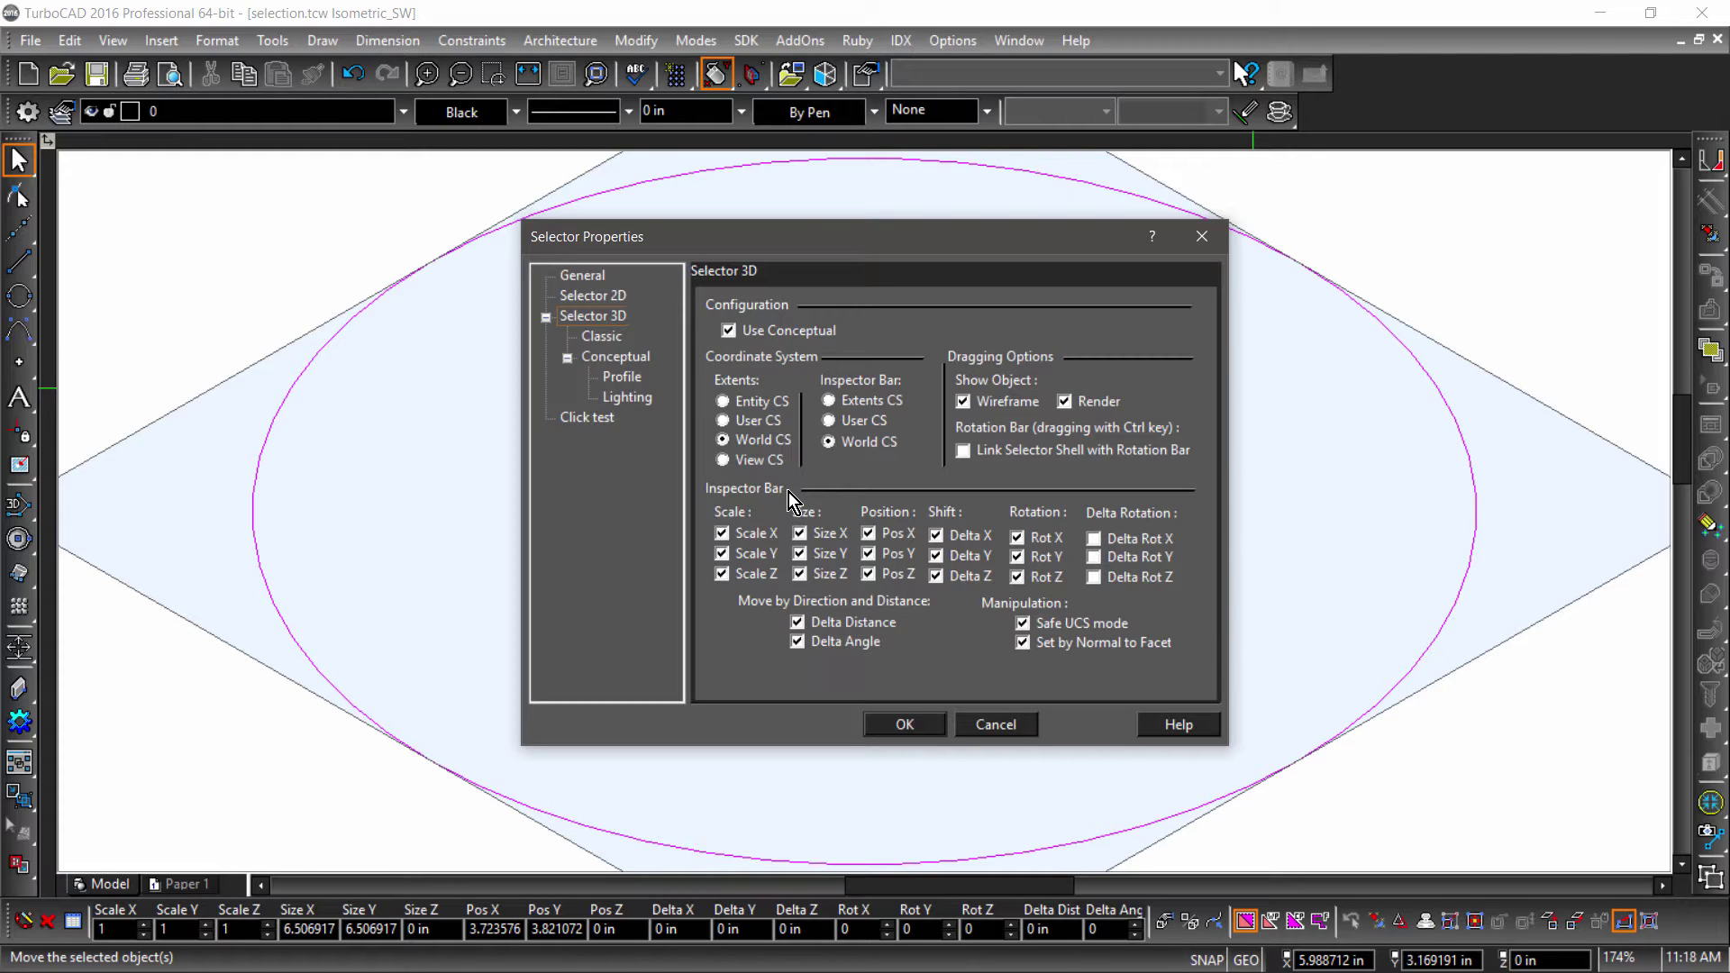
left_click(1023, 623)
left_click(613, 298)
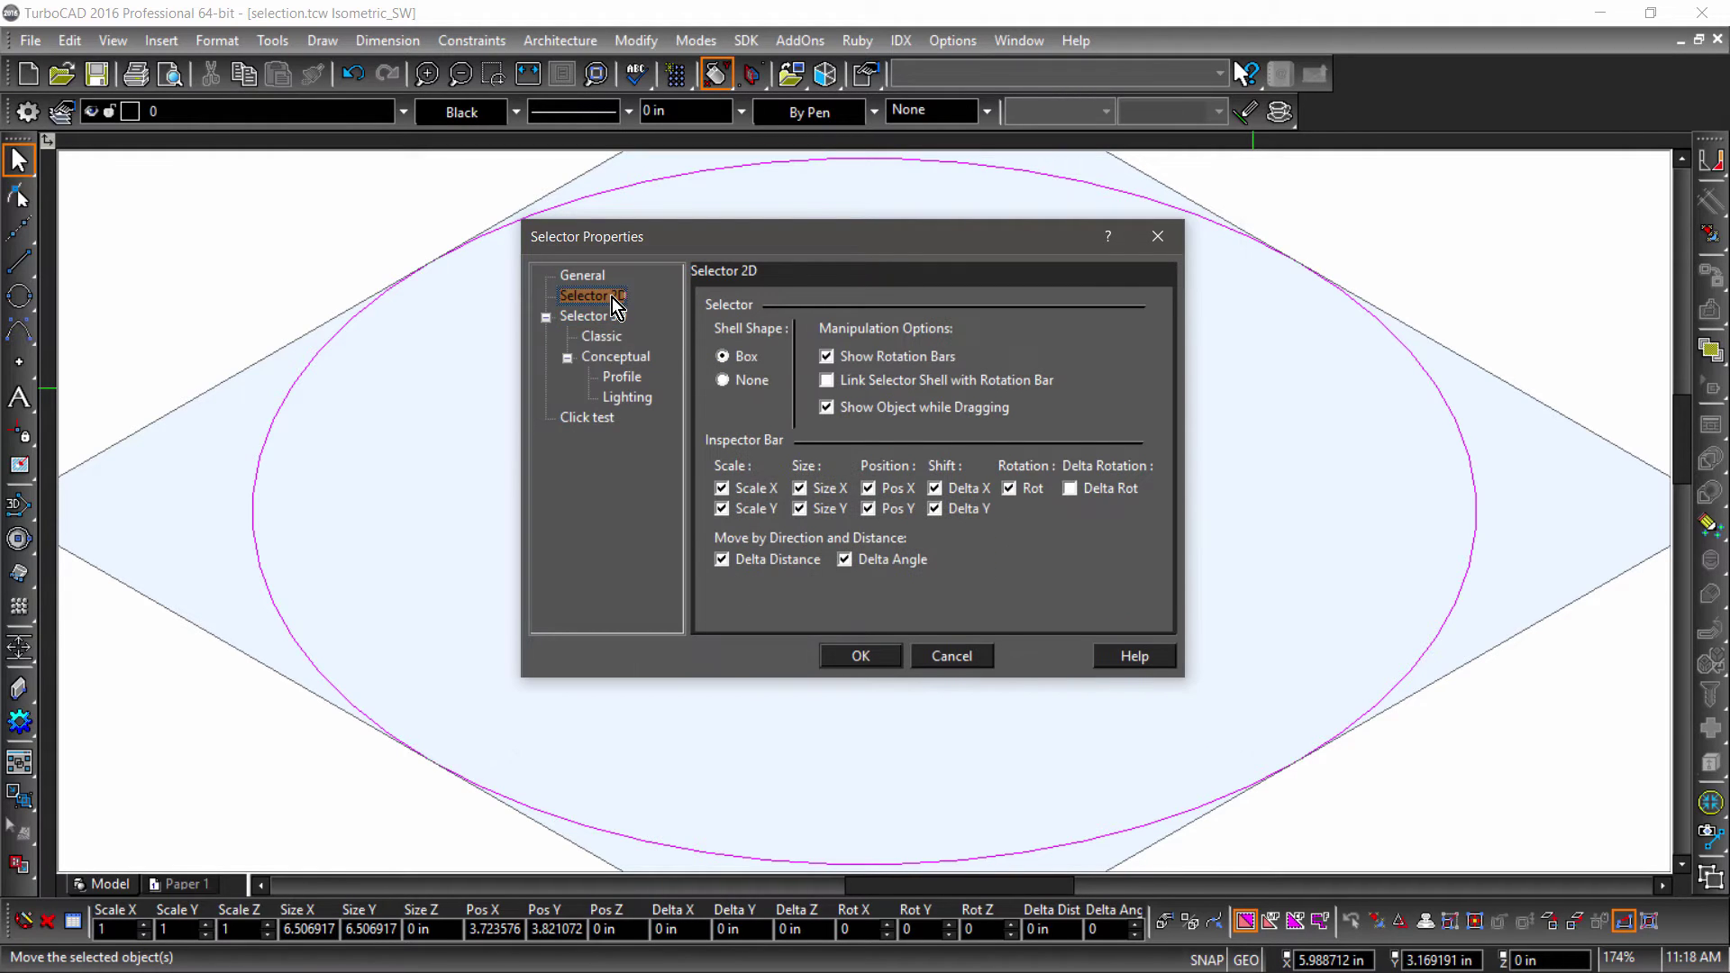
left_click(859, 655)
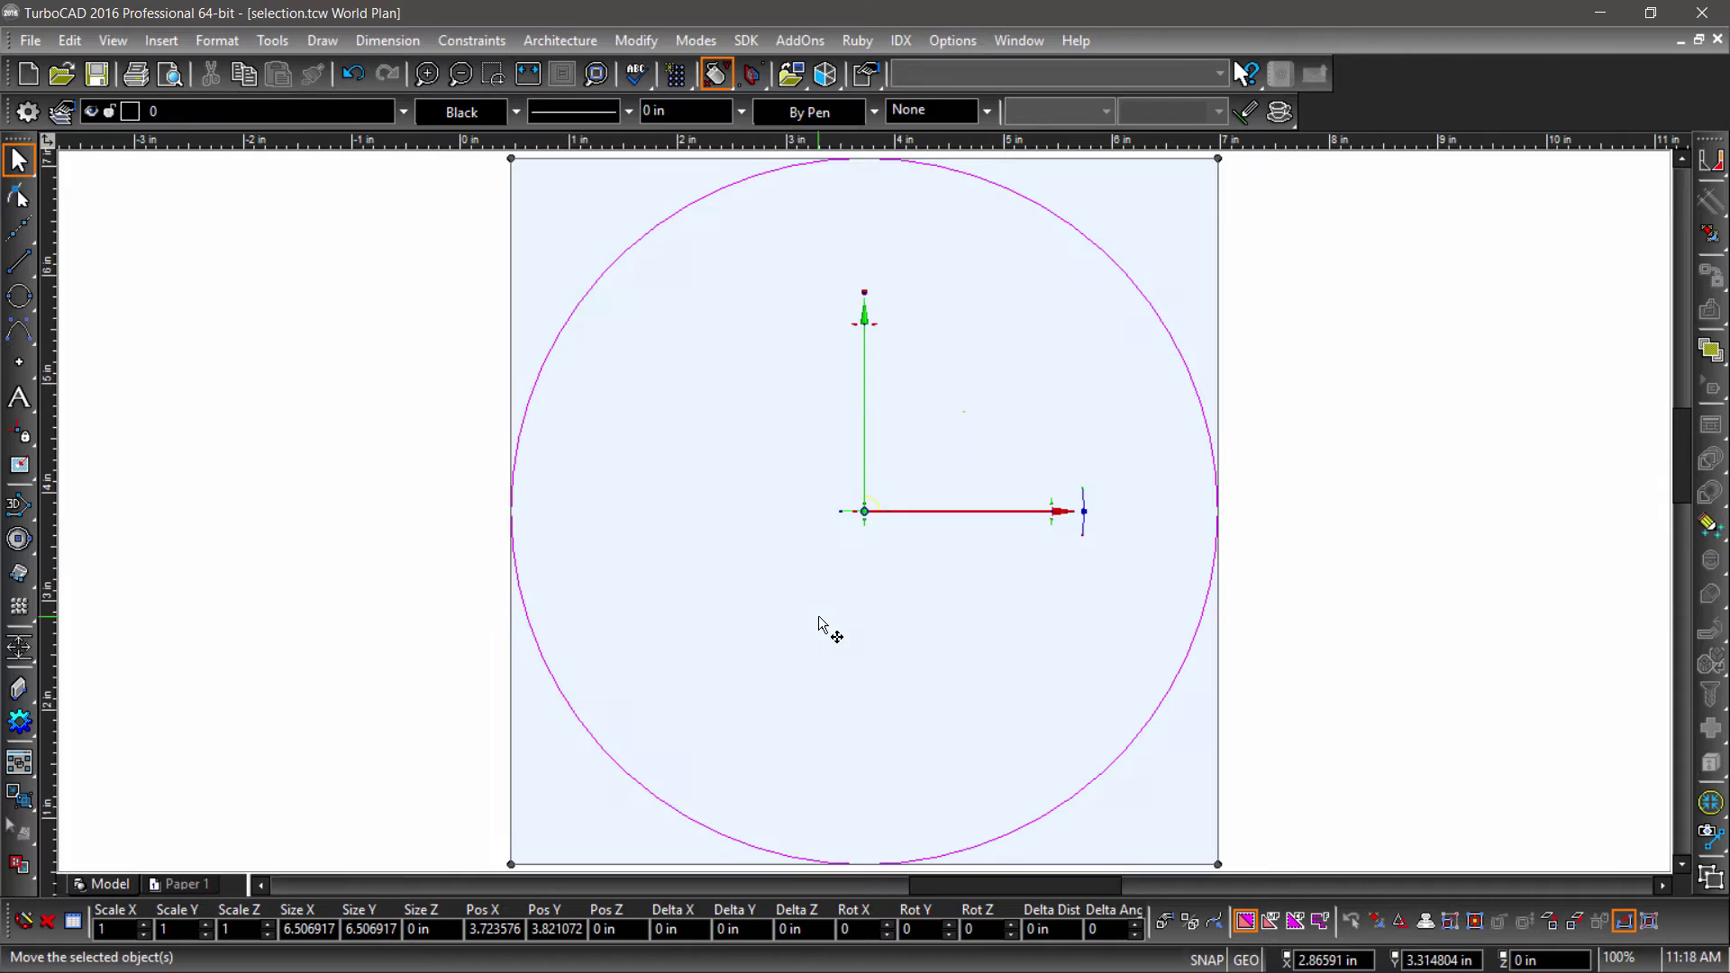
- Return to the plan view, toggle the selector back to 2D, and stretch the circle's edges
key("F5")
scroll(824, 533, "down", 2)
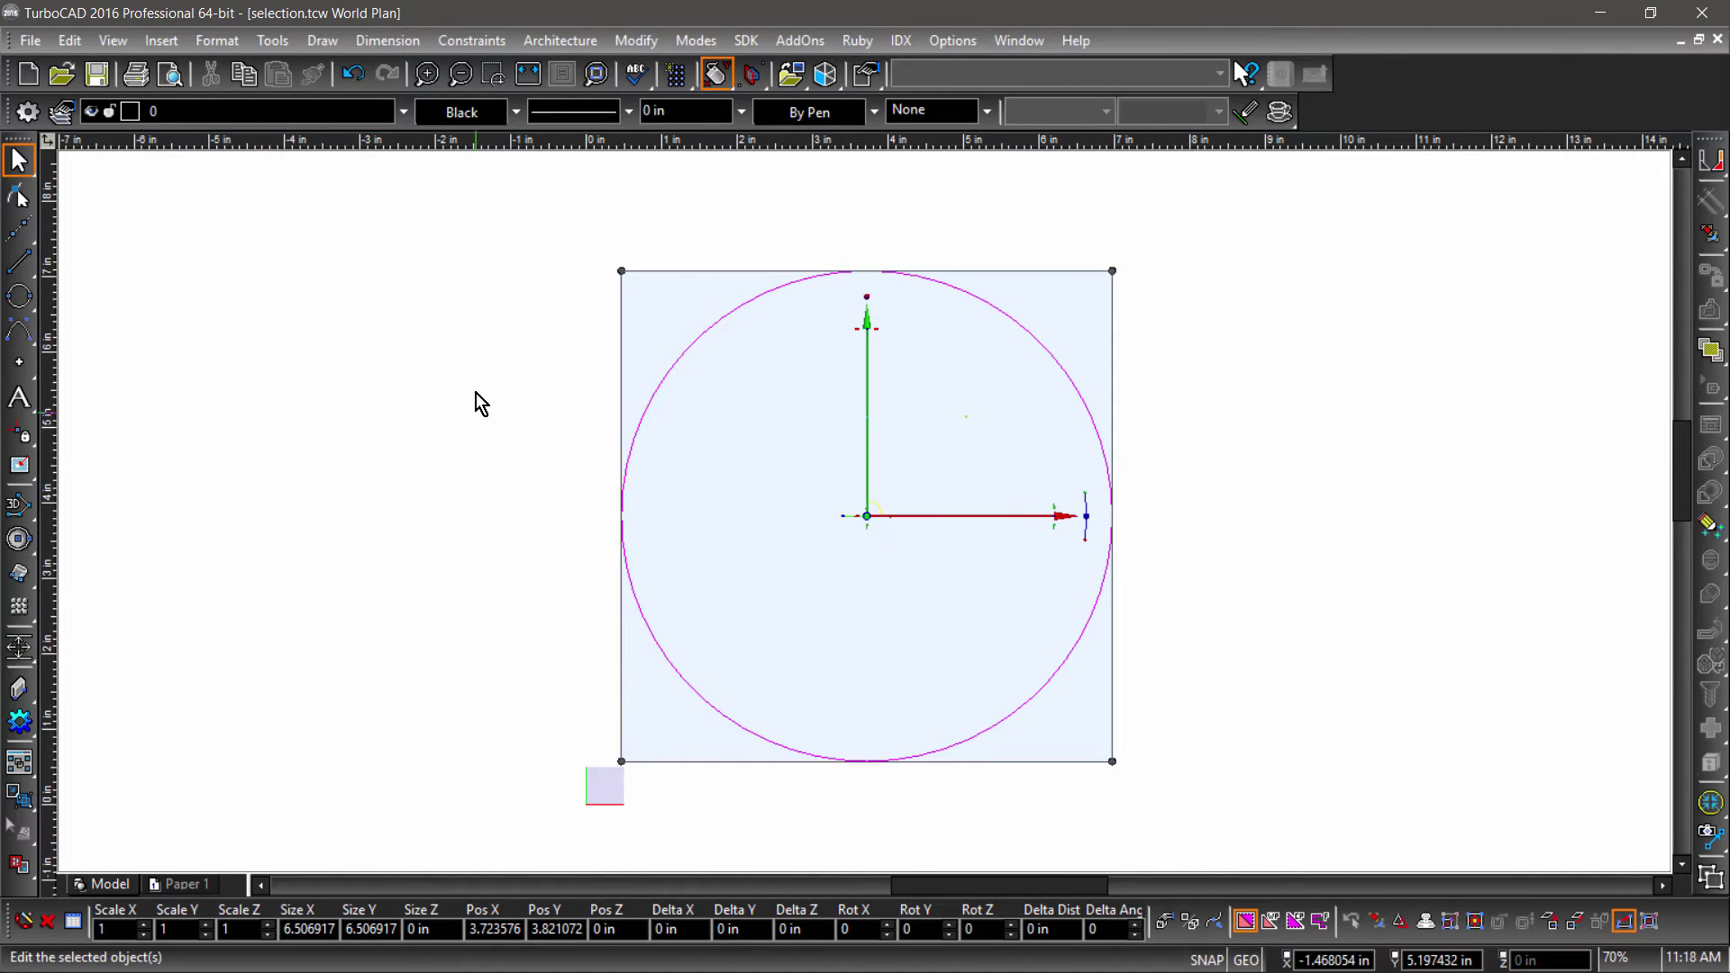
right_click(476, 366)
left_click(541, 532)
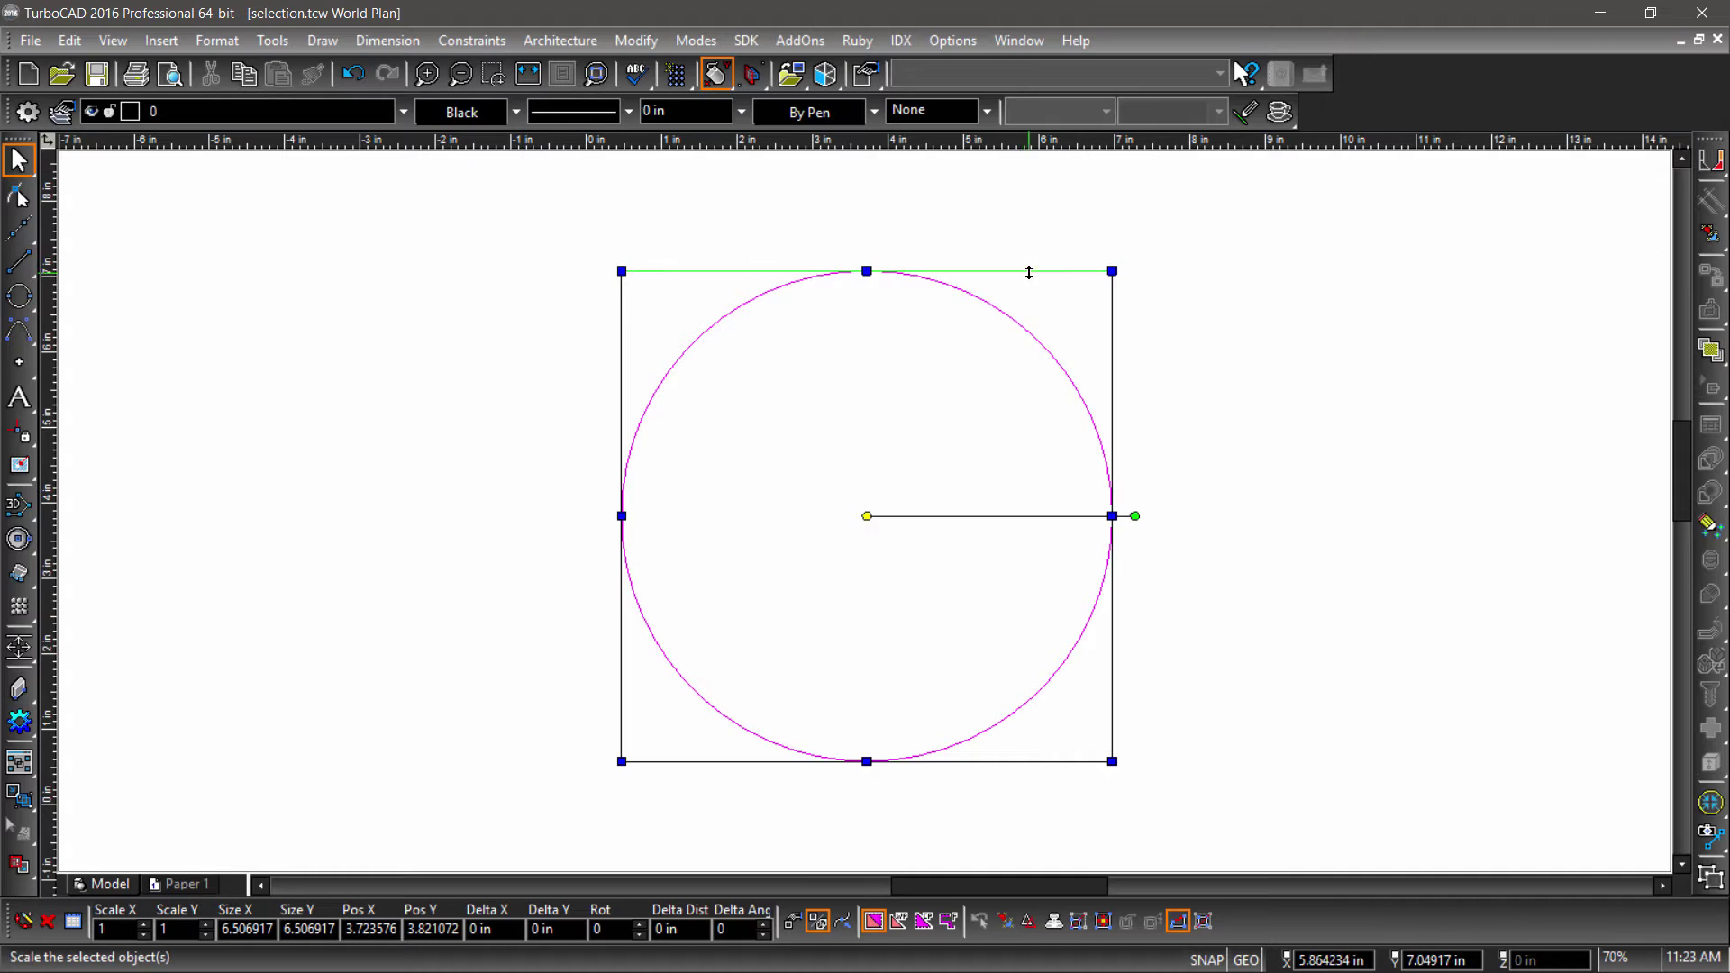
left_click_drag(1027, 269, 973, 270)
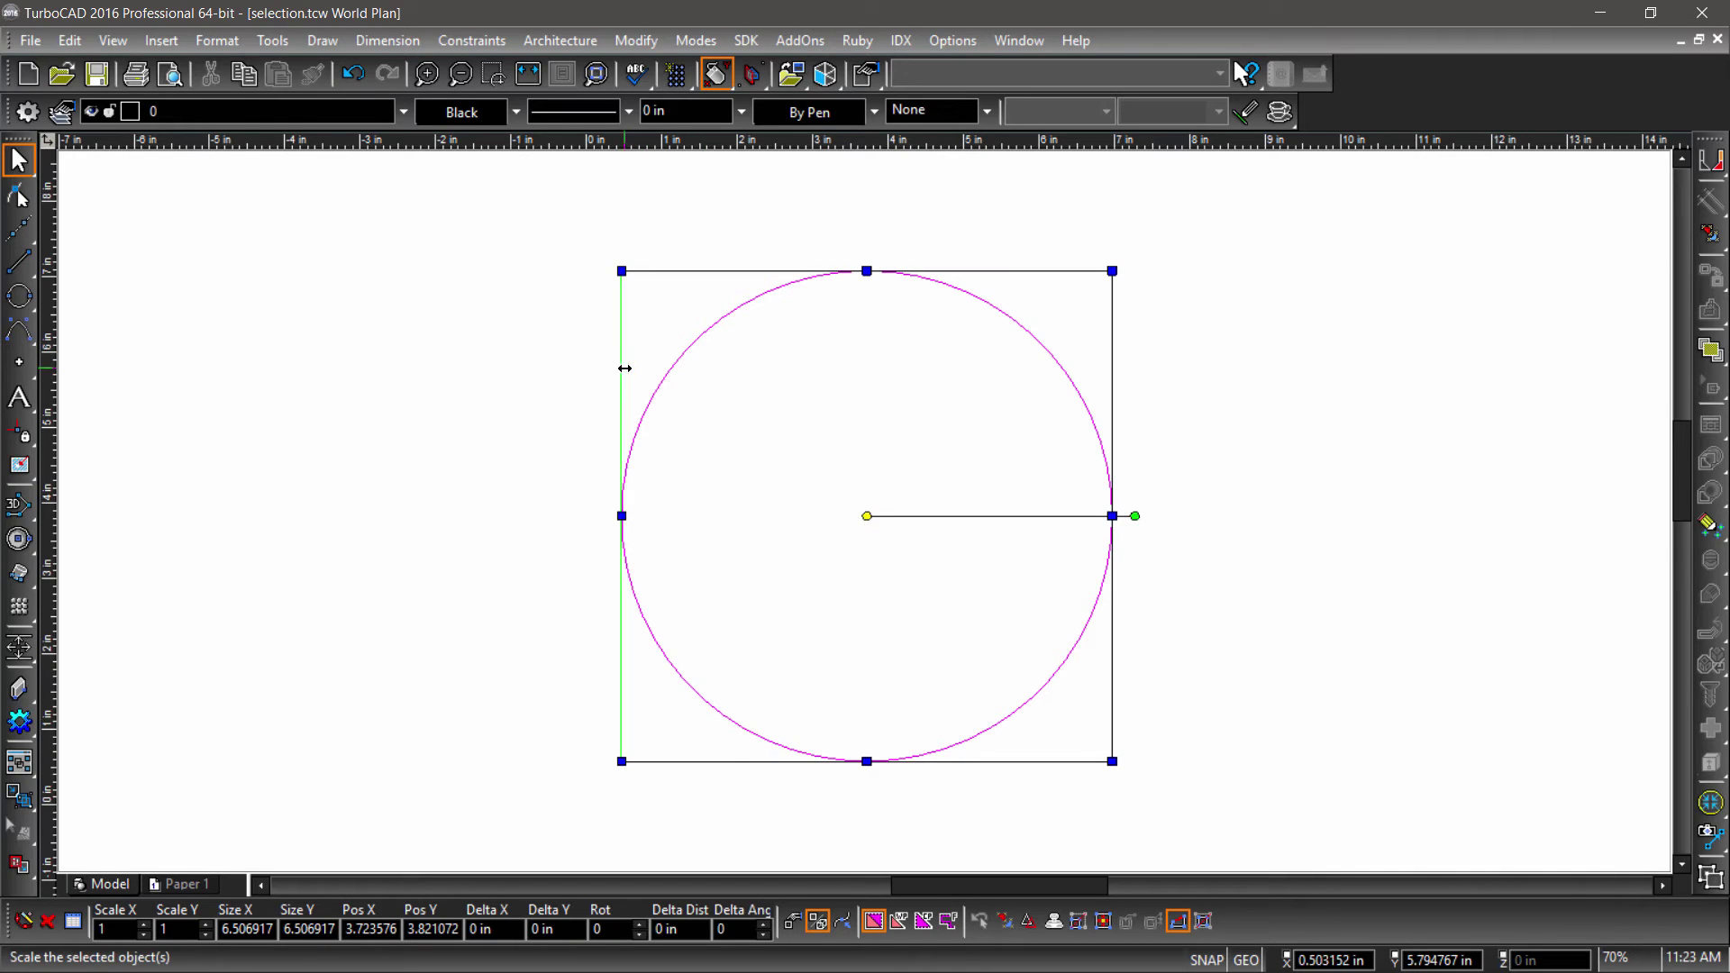
mouse_move(620, 365)
left_mouse_down()
mouse_move(305, 348)
mouse_move(645, 344)
mouse_move(397, 352)
mouse_move(621, 361)
left_mouse_up()
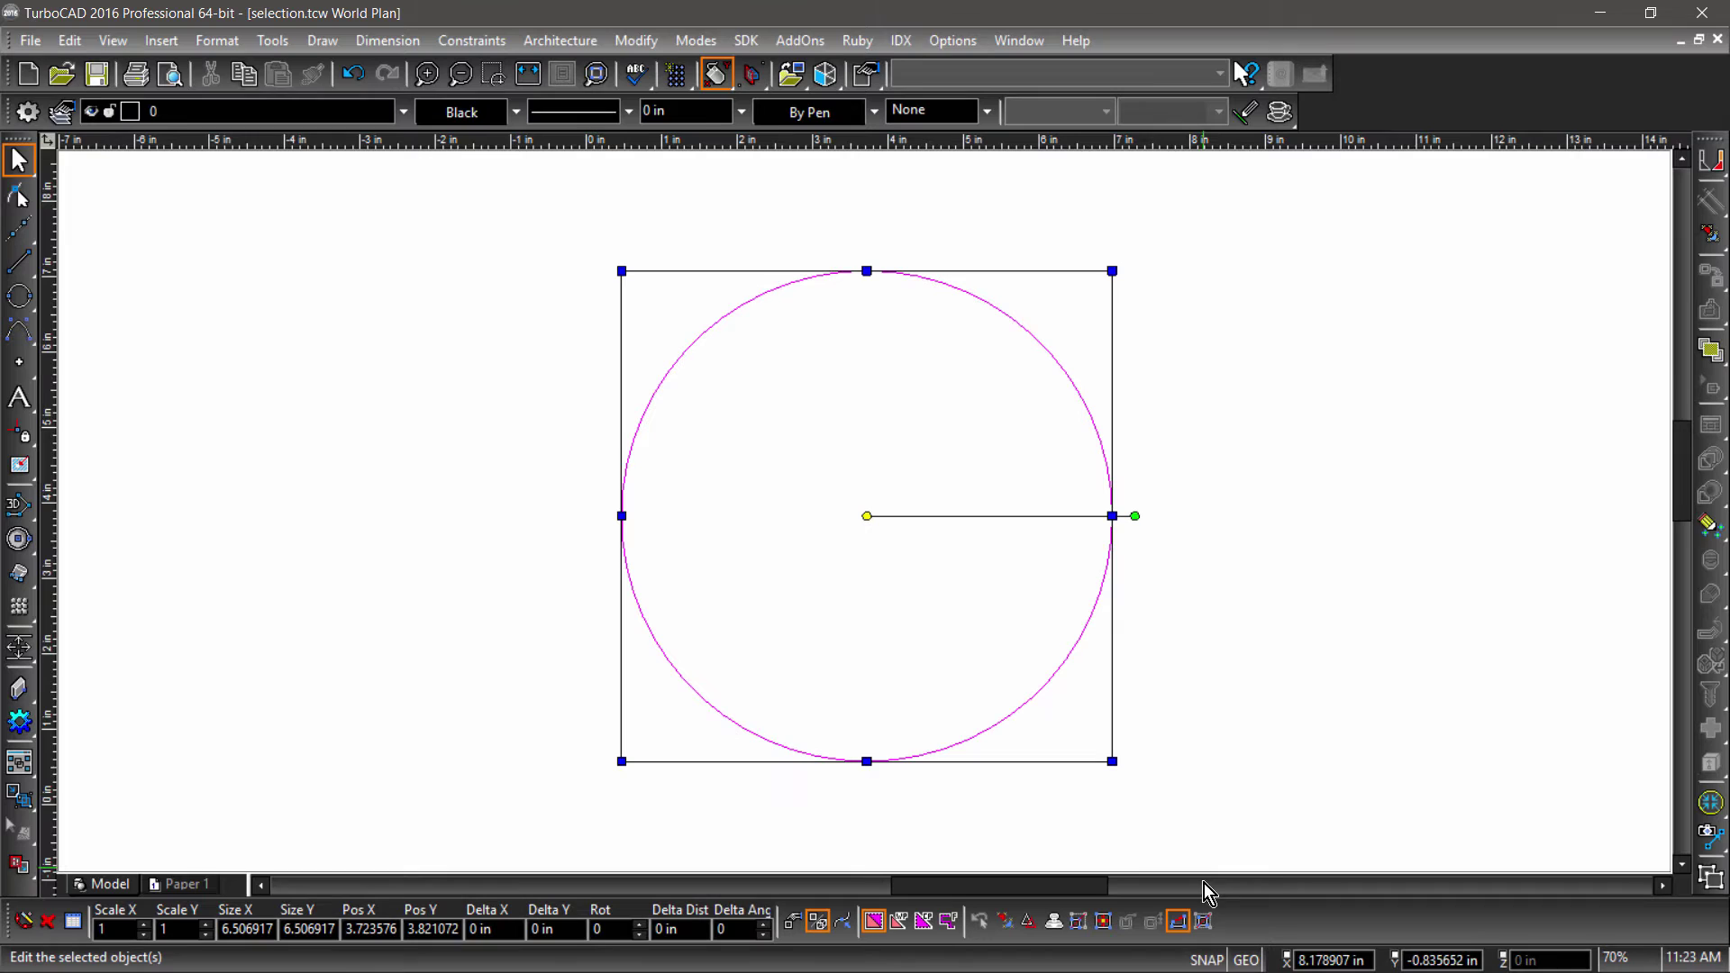
- Enable Keep aspect ratio and scale the circle proportionally from its top-right corner
right_click(1163, 450)
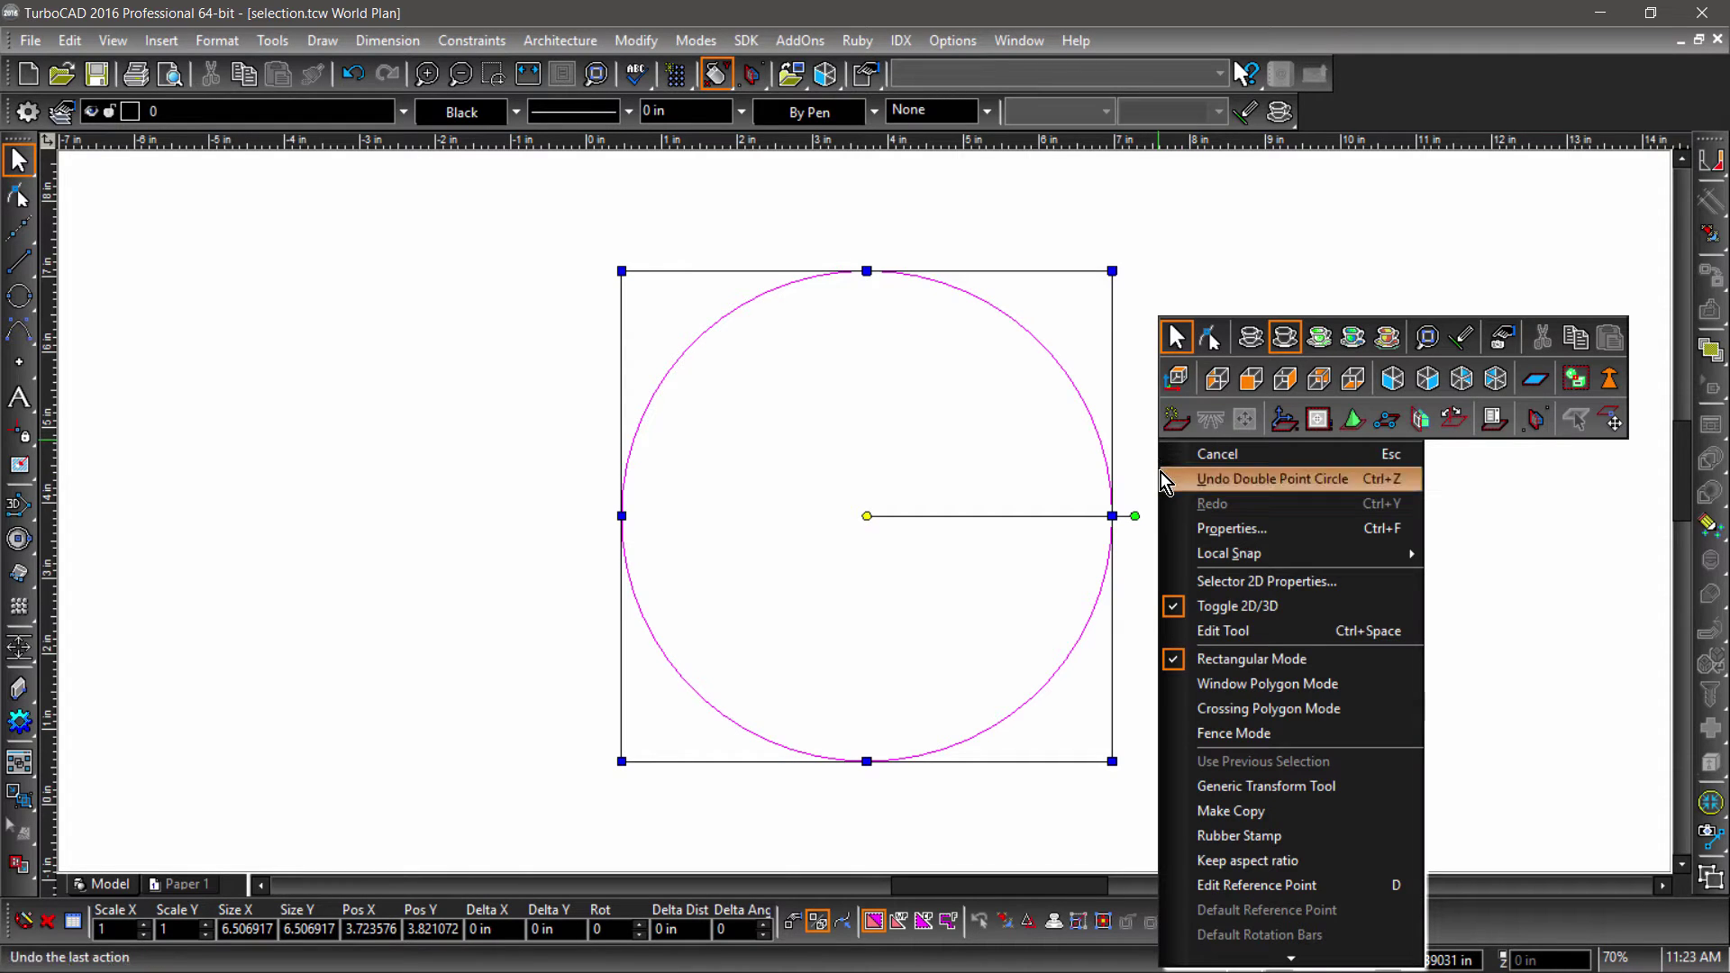
left_click(1233, 862)
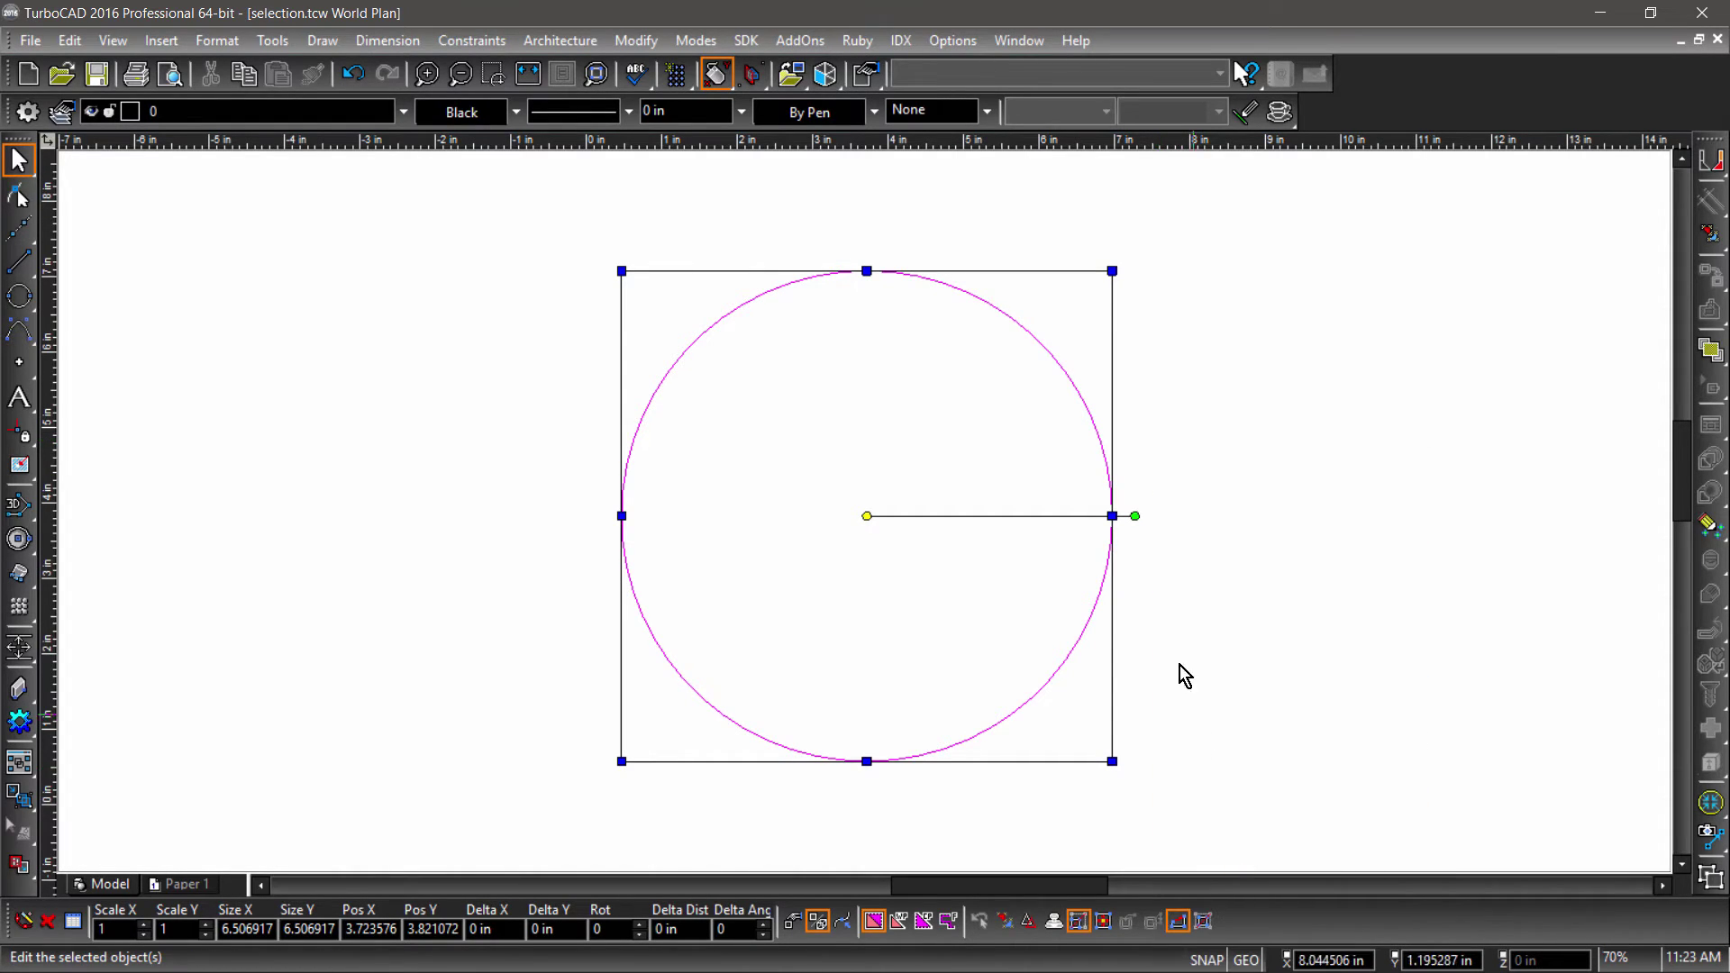
left_click(1117, 314)
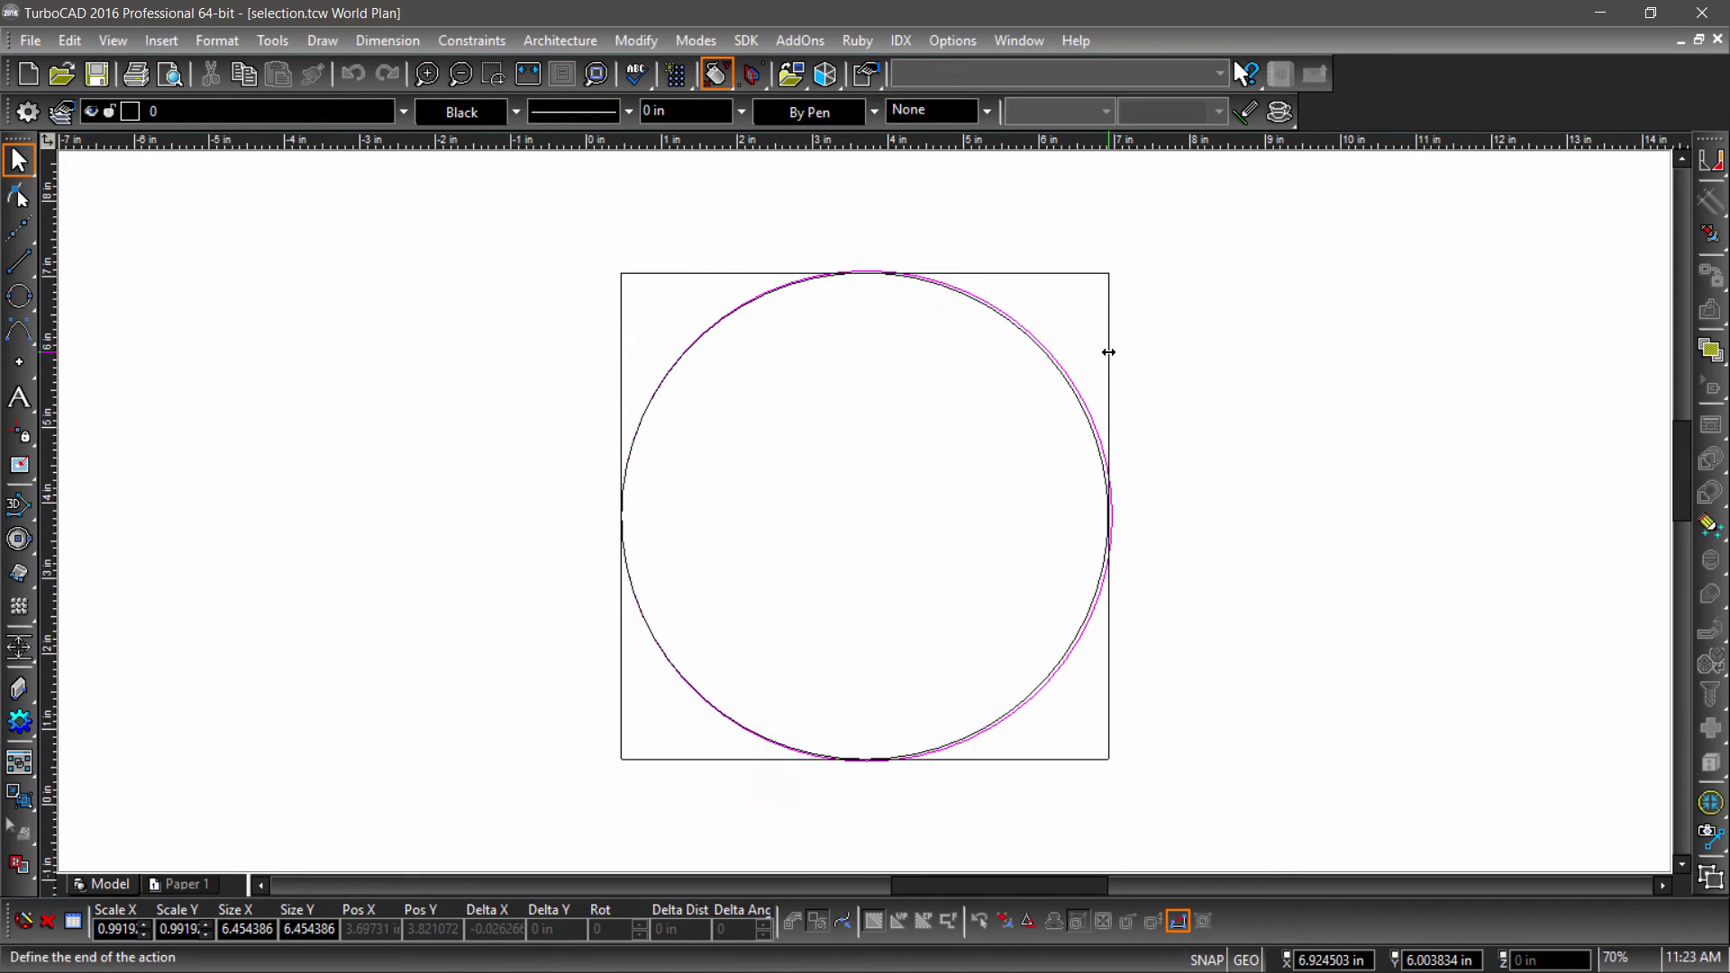
left_click(1111, 351)
- Set the circle's Size X to 6 in the inspector bar
key("Tab")
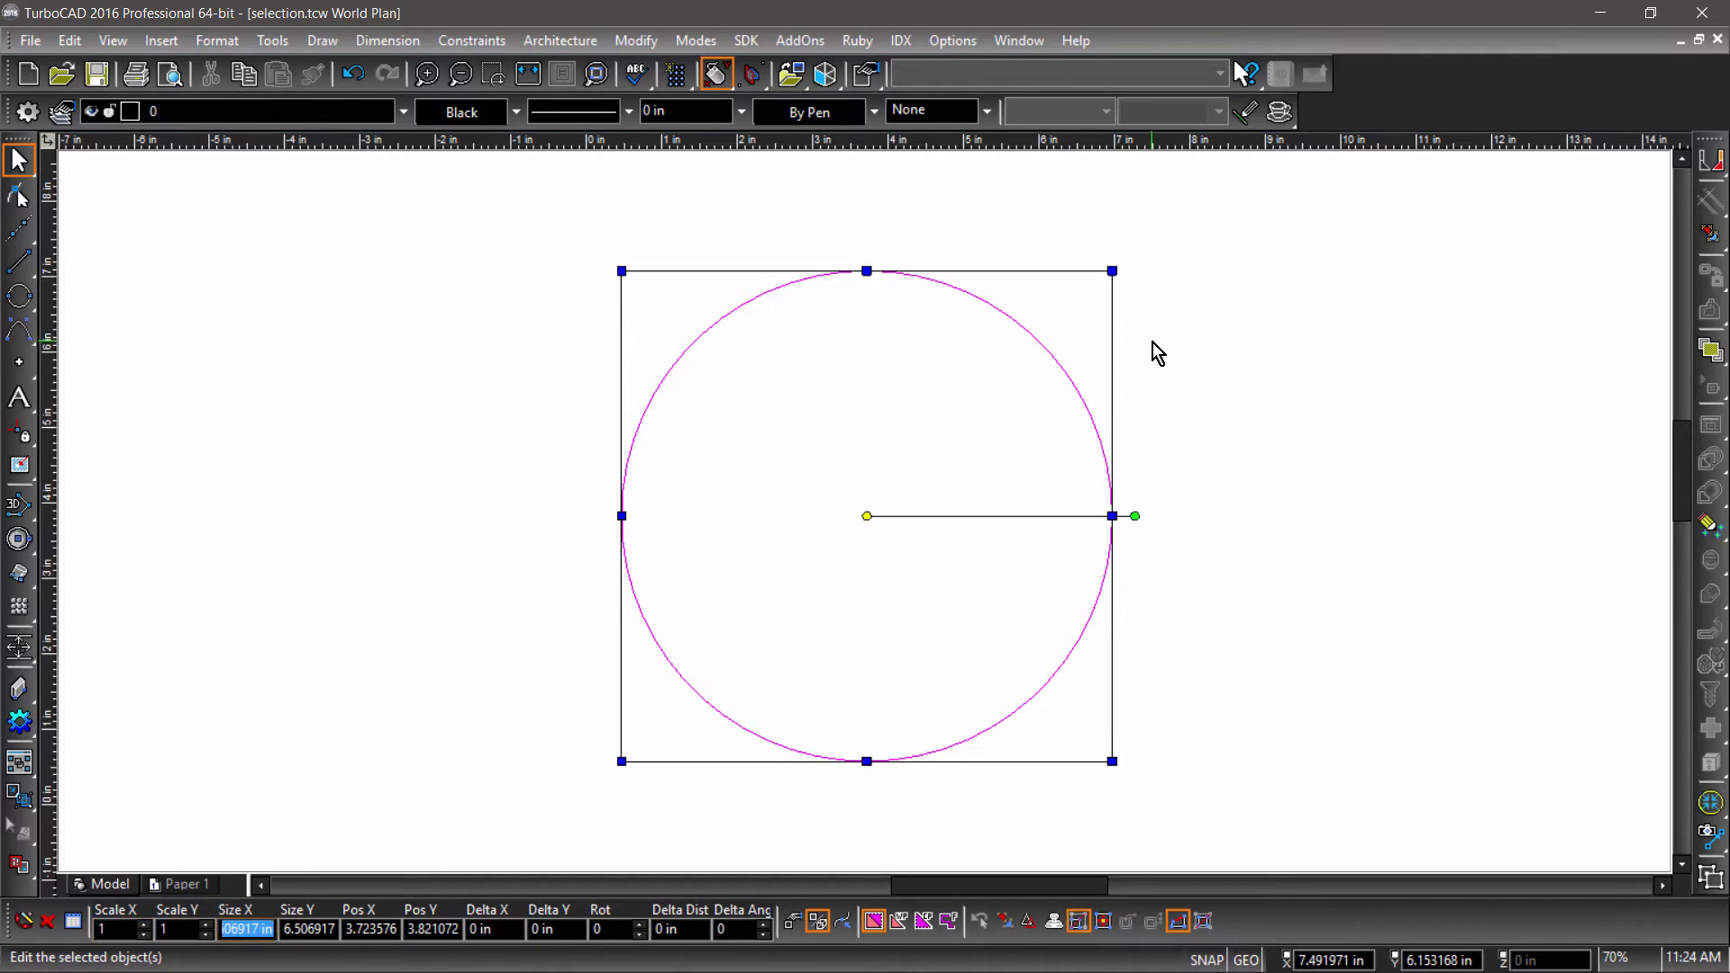
type("6")
key("Tab")
key("Return")
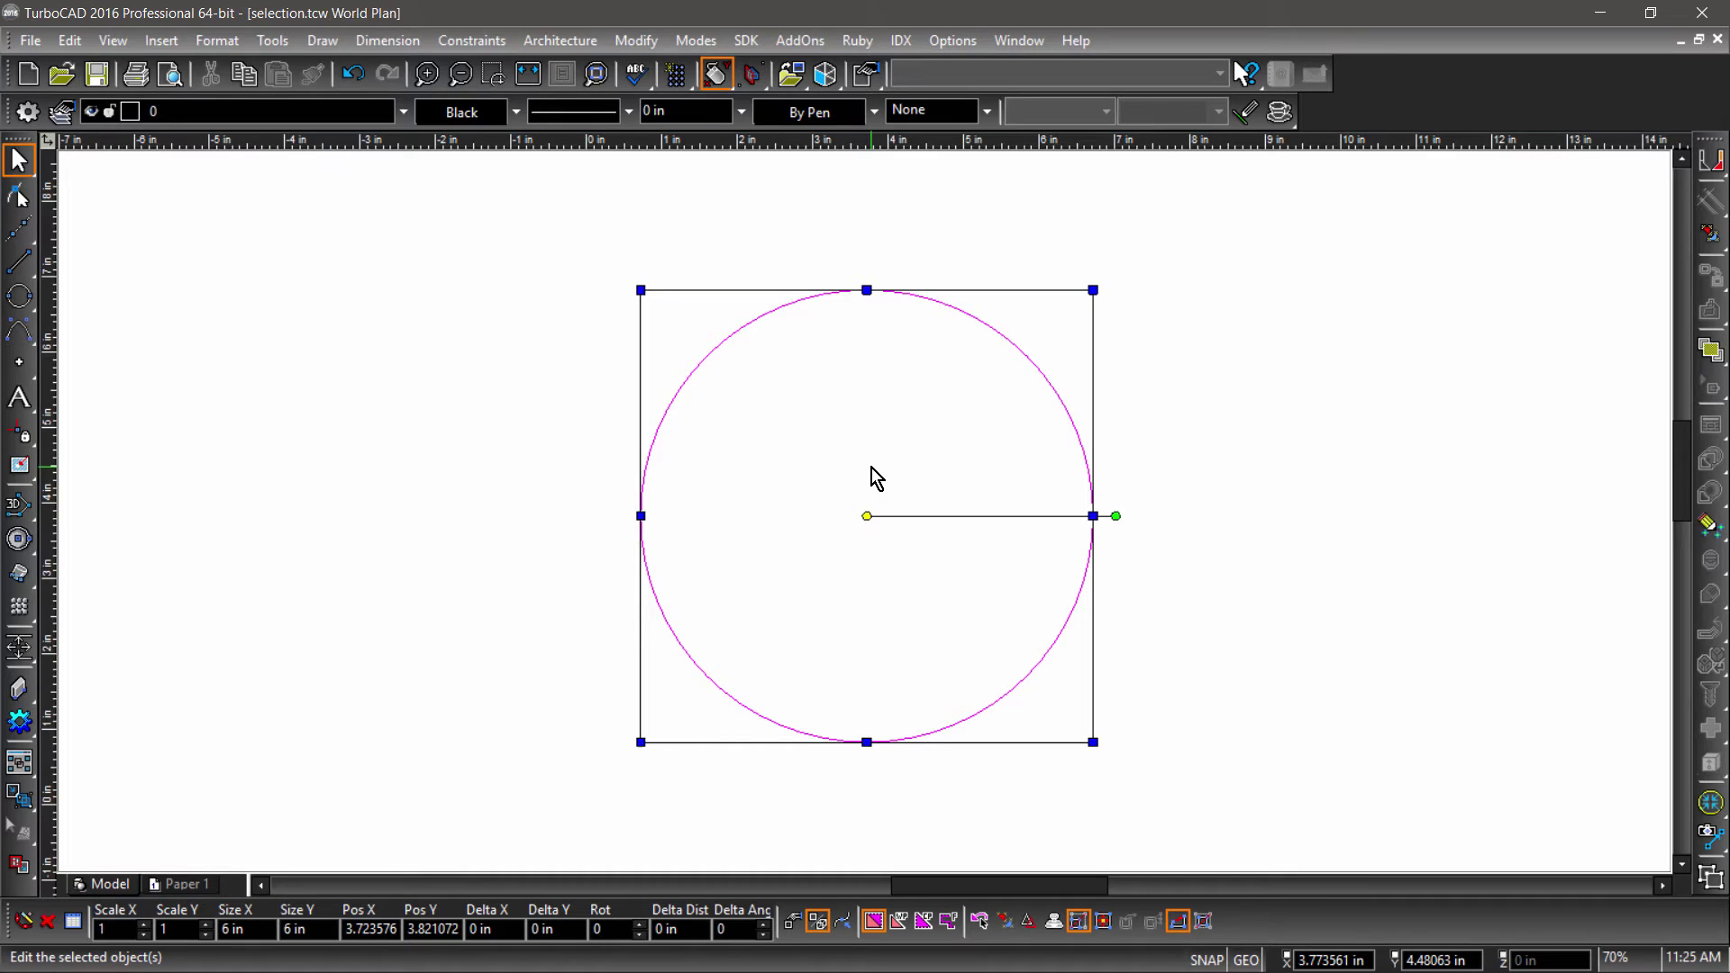
- Move the circle around, then shift it 4 in left with Delta X -4 to X 5.358643
left_click(867, 515)
left_click(522, 435)
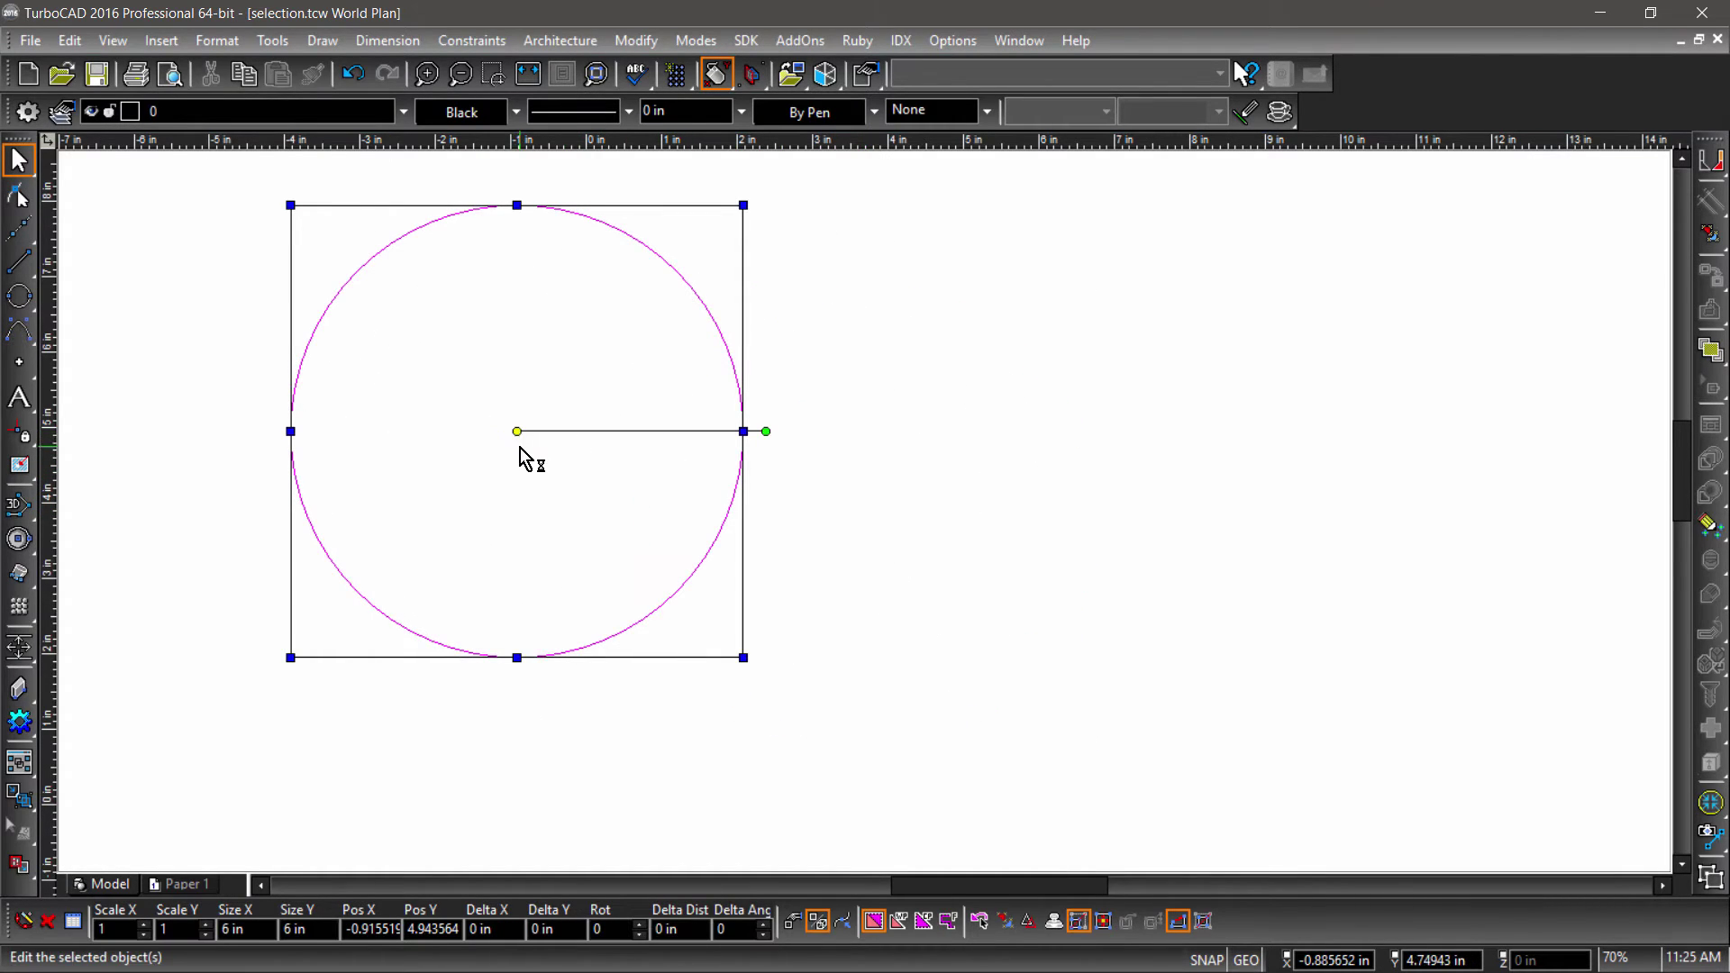
left_click(525, 432)
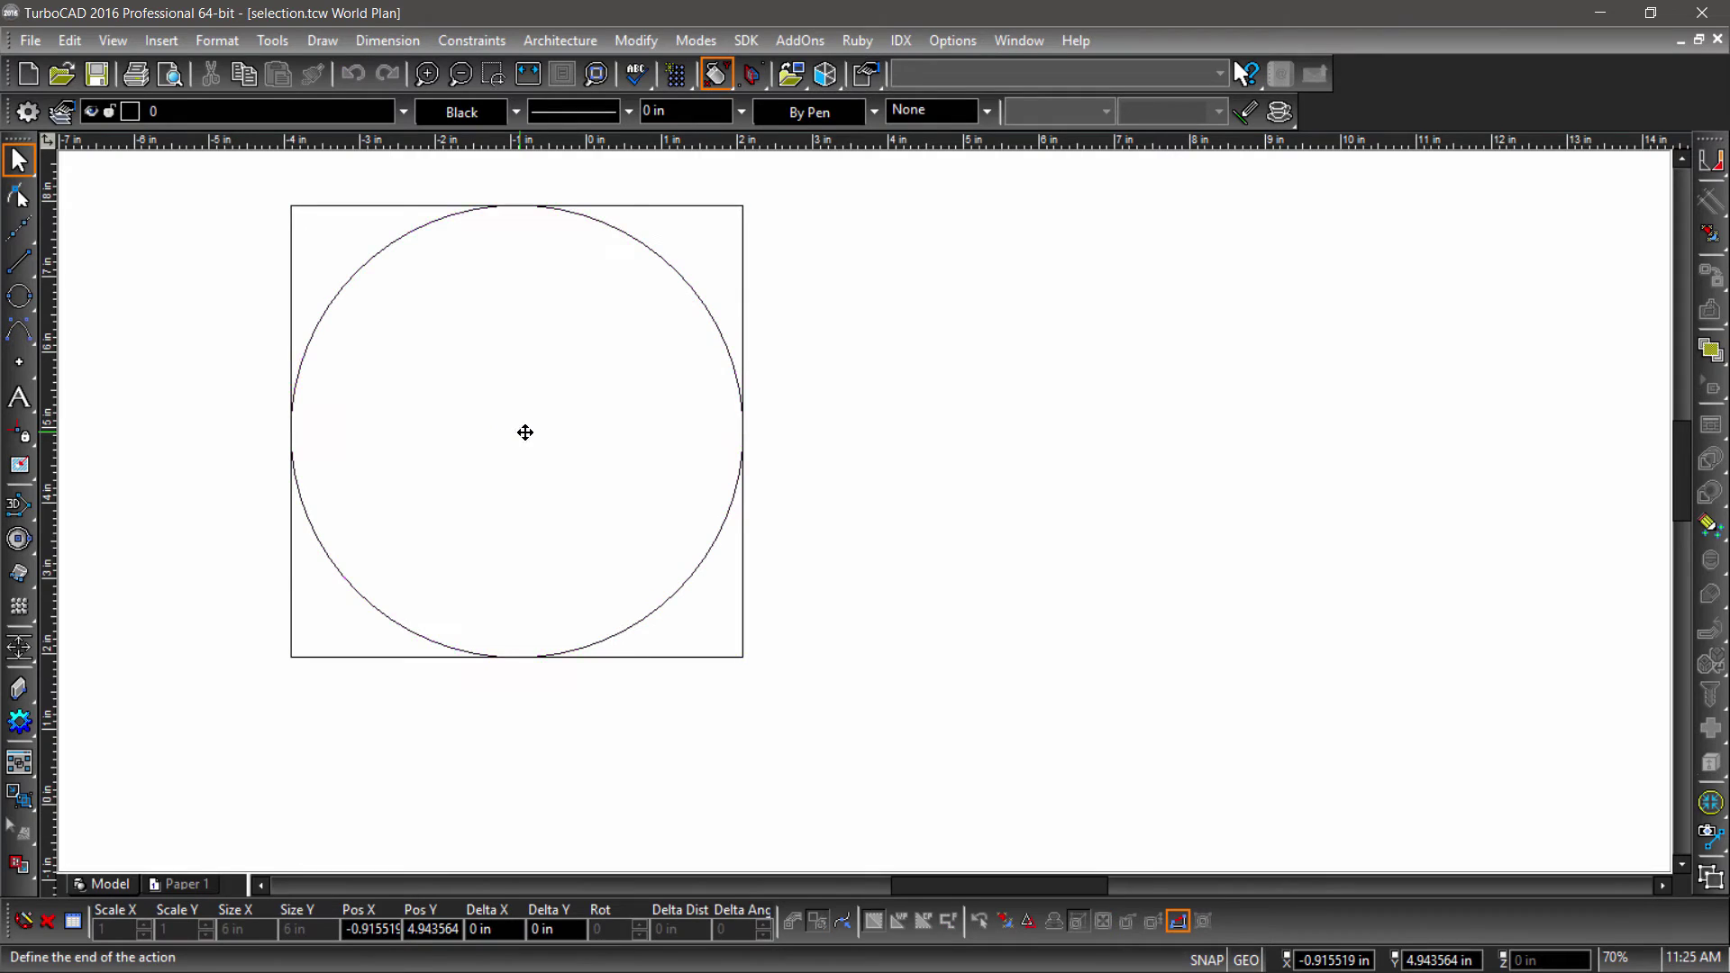
left_click(828, 622)
left_click(829, 623)
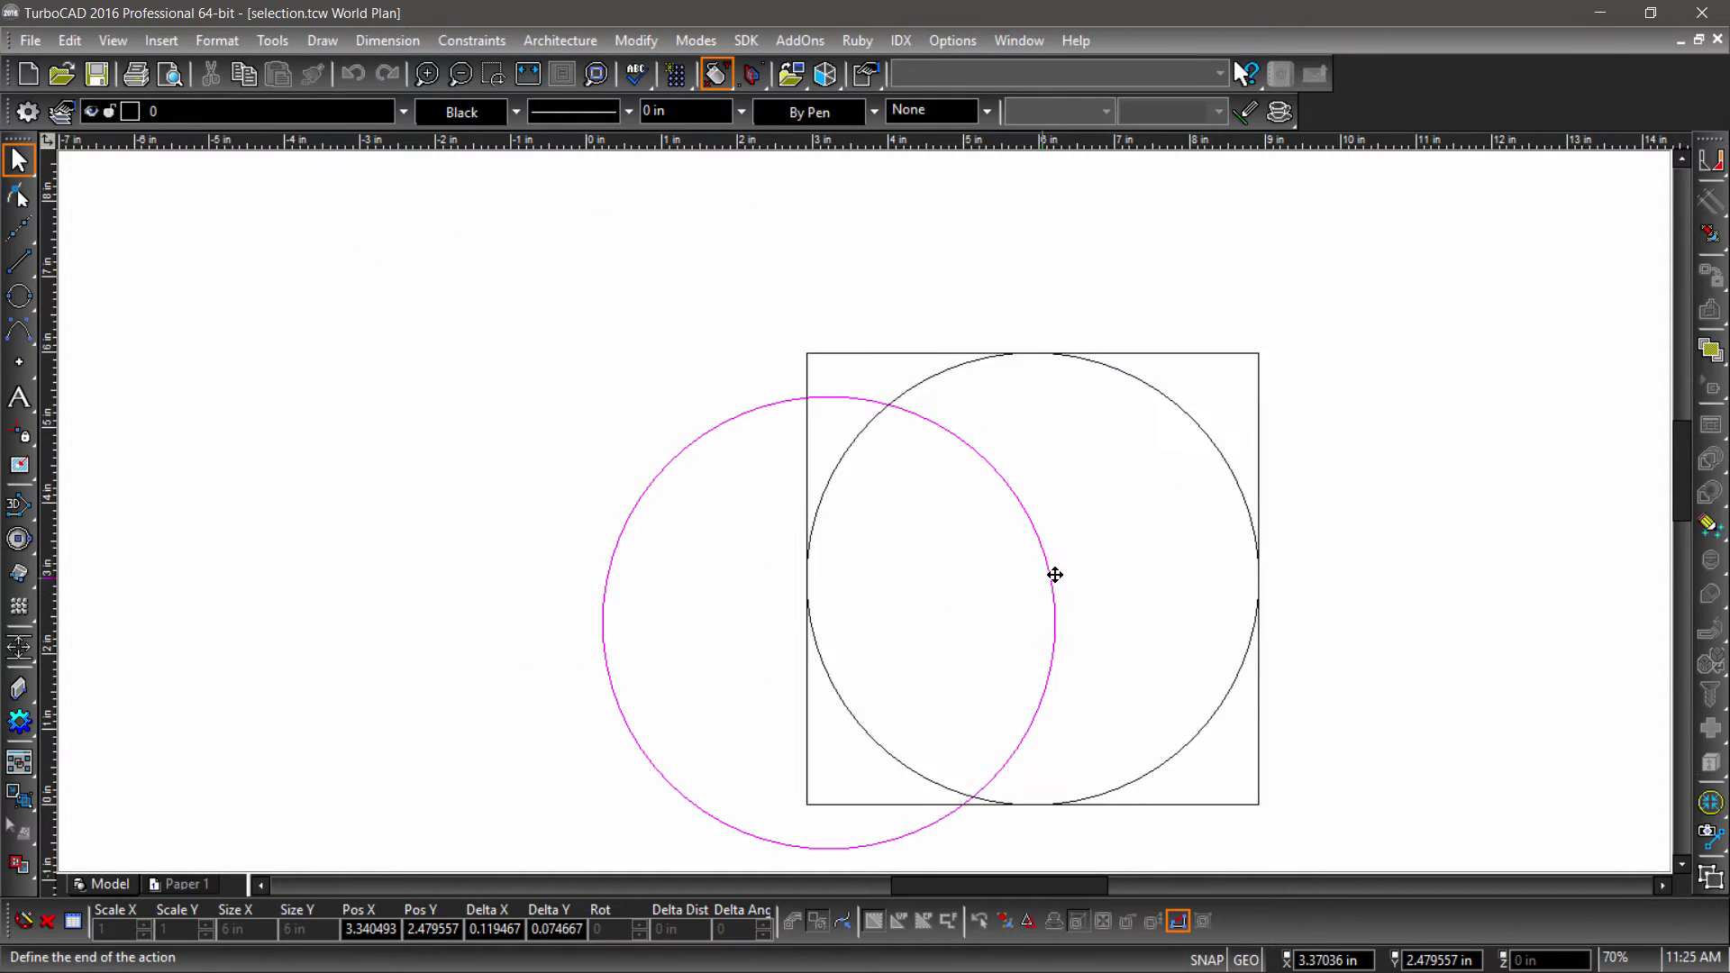
left_click(1293, 452)
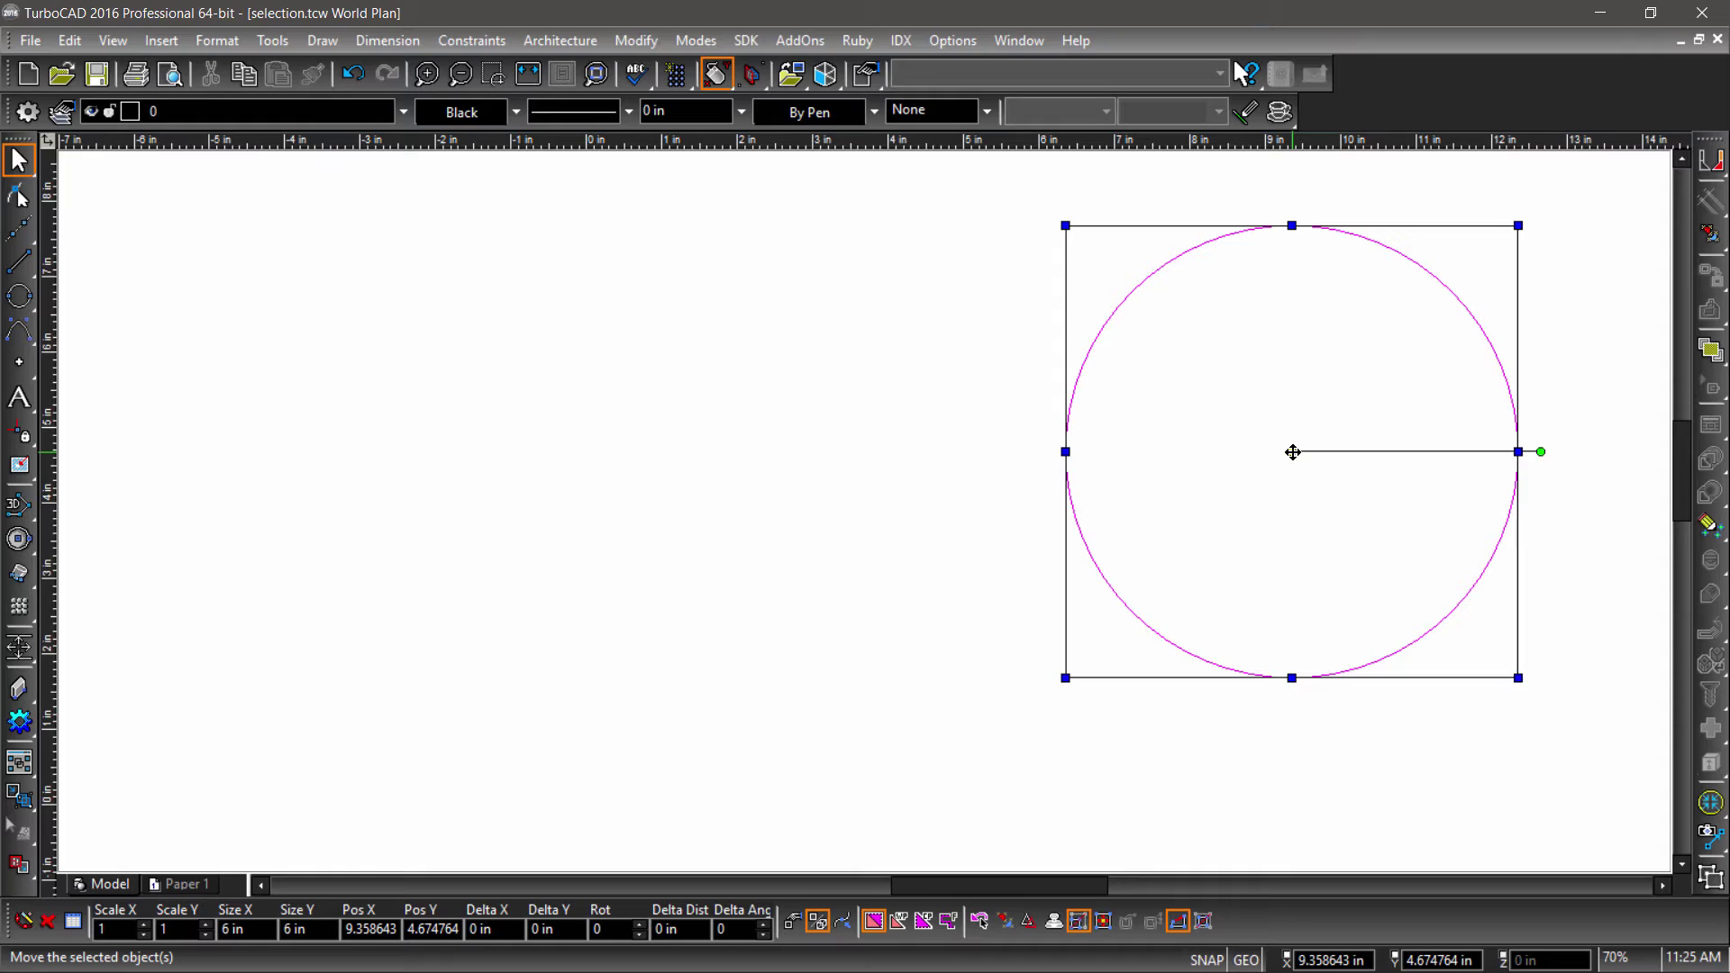
key("Tab")
key("Tab")
key("Tab")
key("Tab")
key("Tab")
key("Tab")
key("Tab")
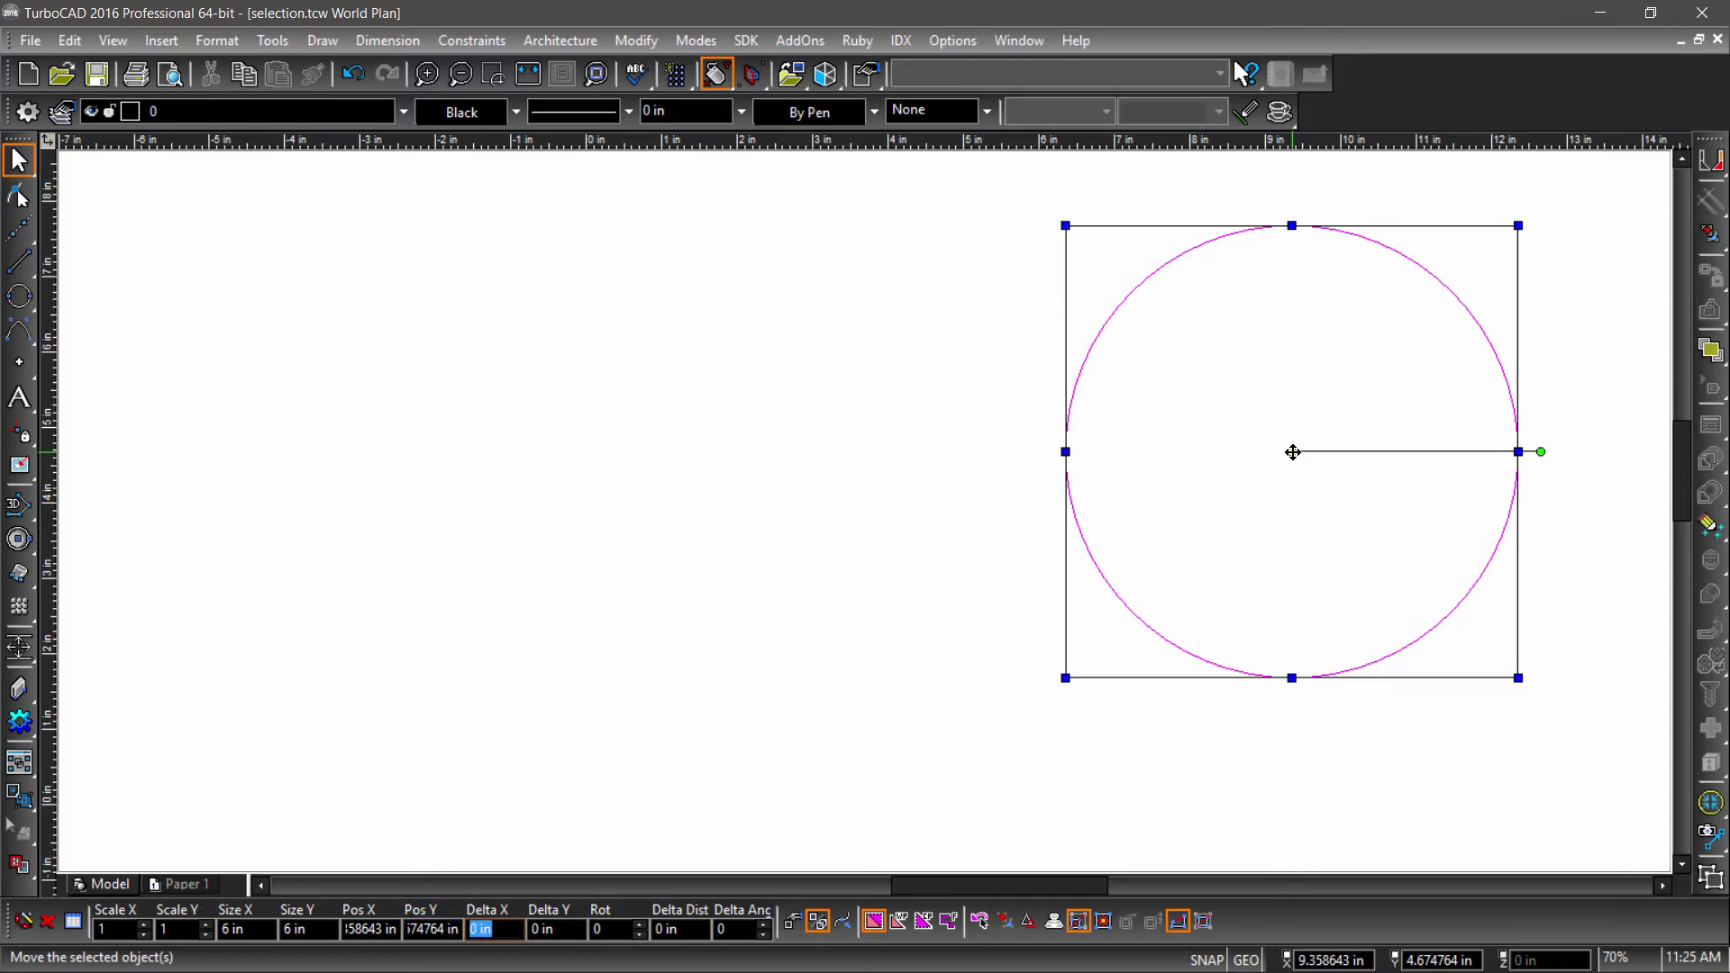
type("-4")
key("Return")
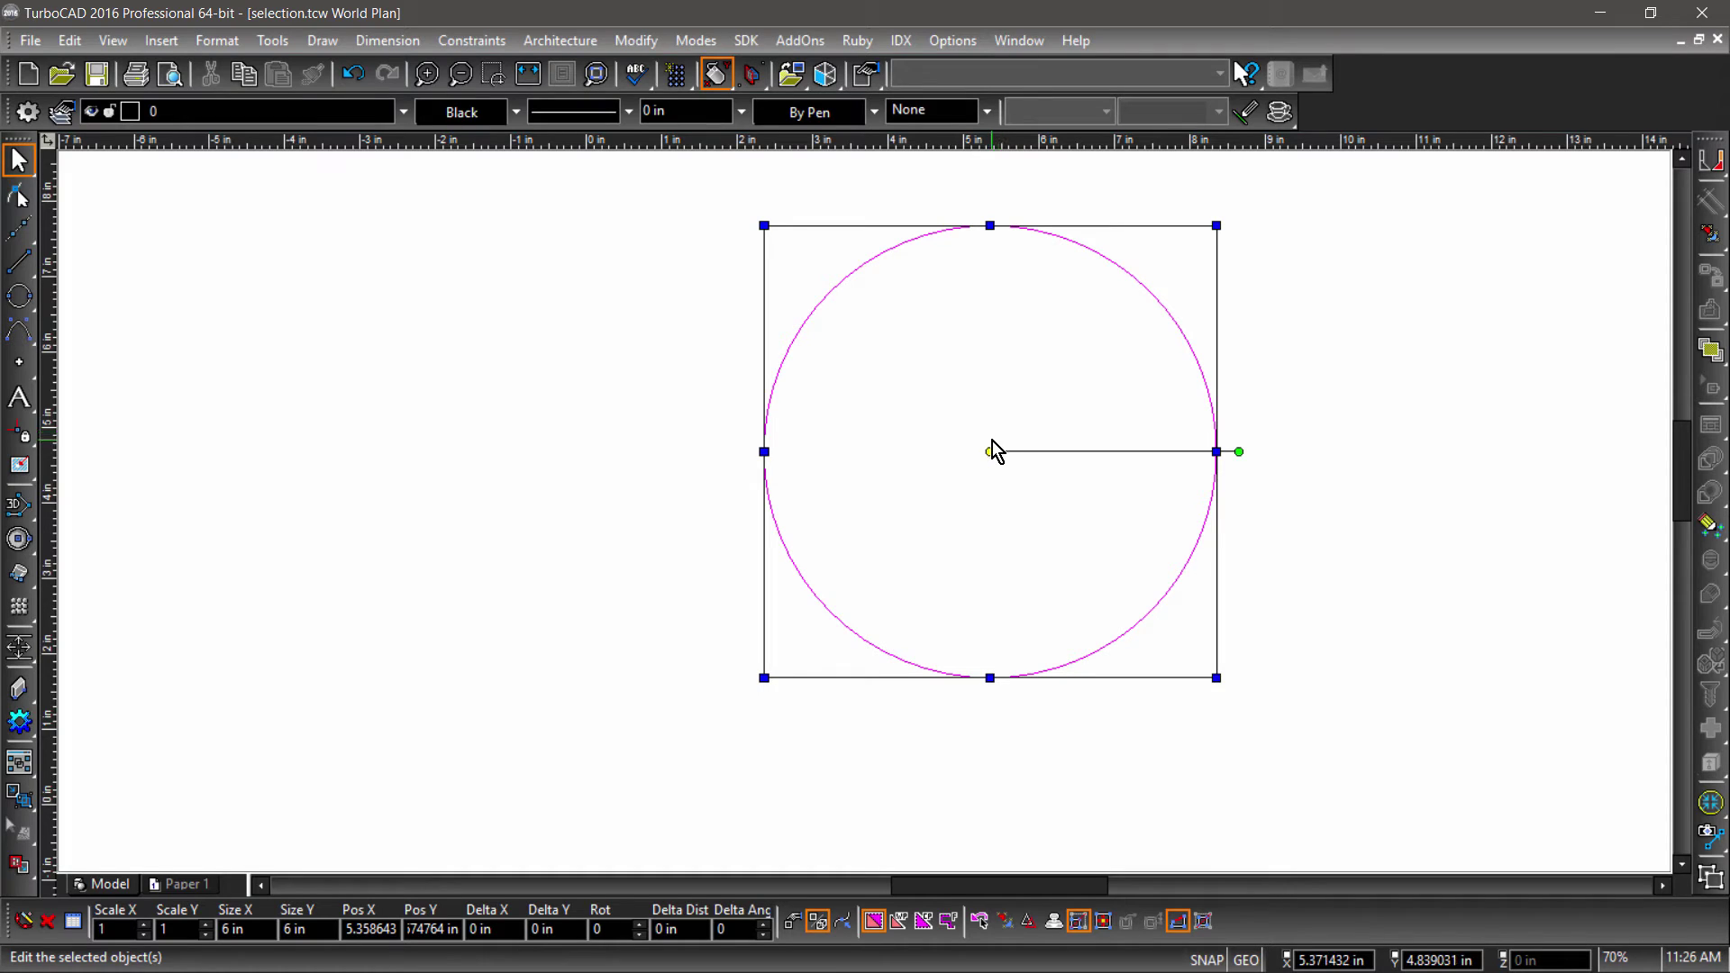
- Relocate the circle's reference point to its left side, then reselect the circle
right_click(1036, 338)
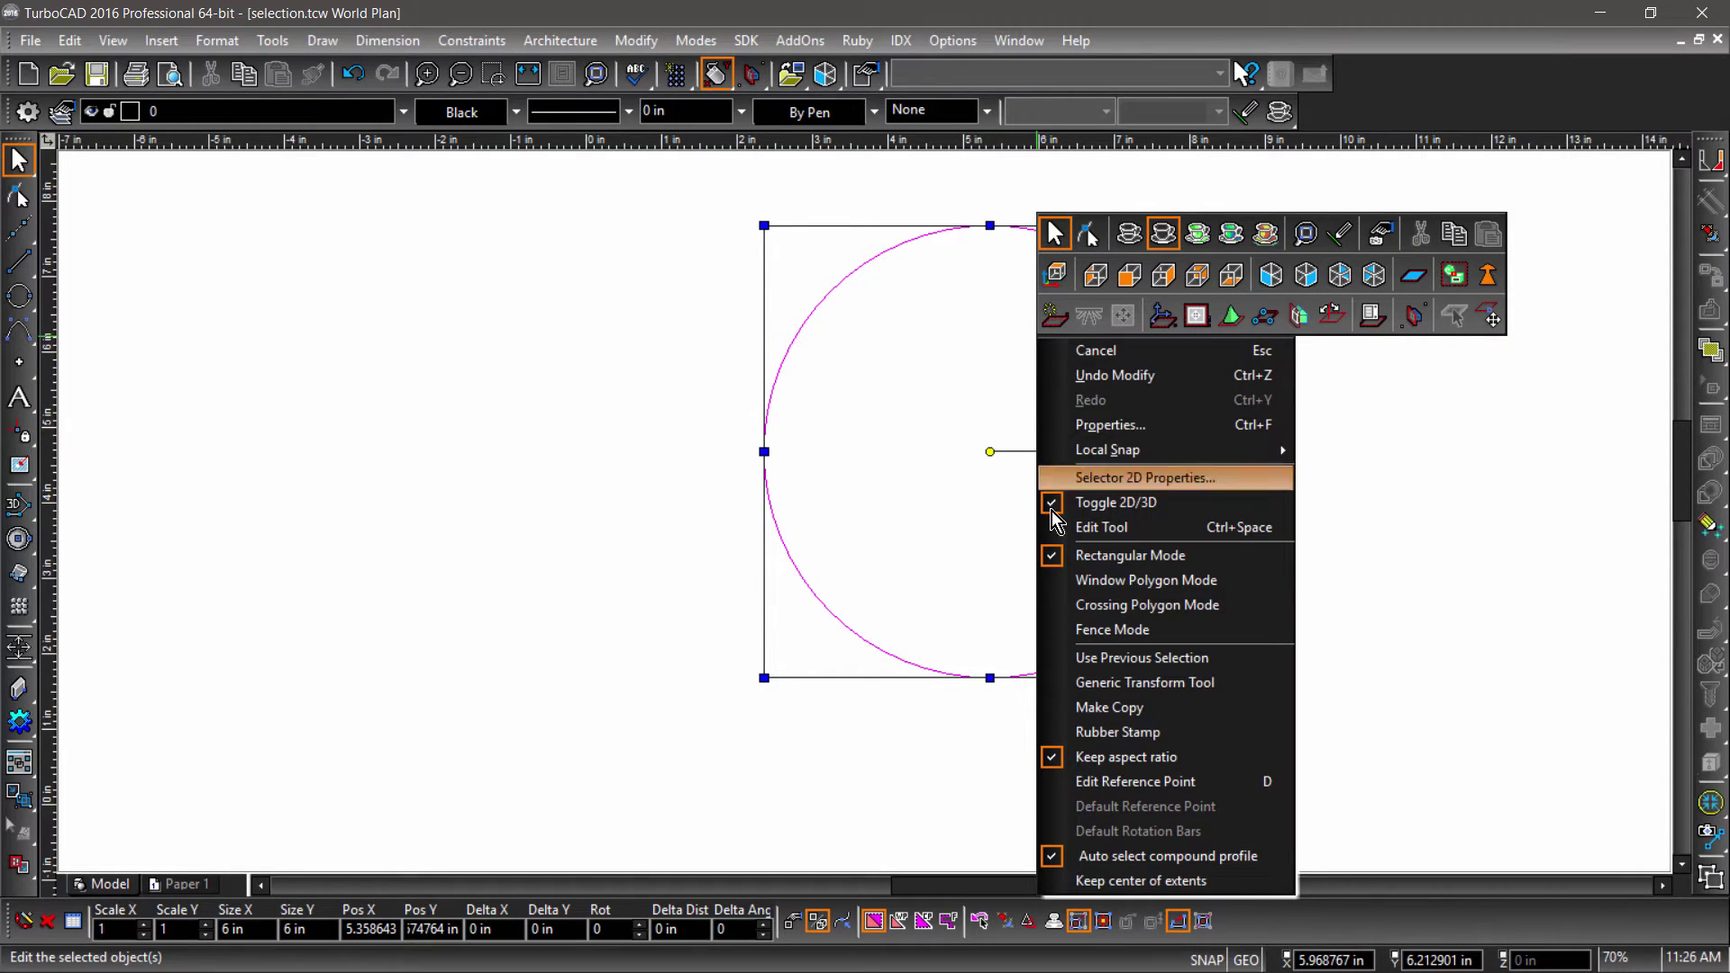
left_click(1105, 781)
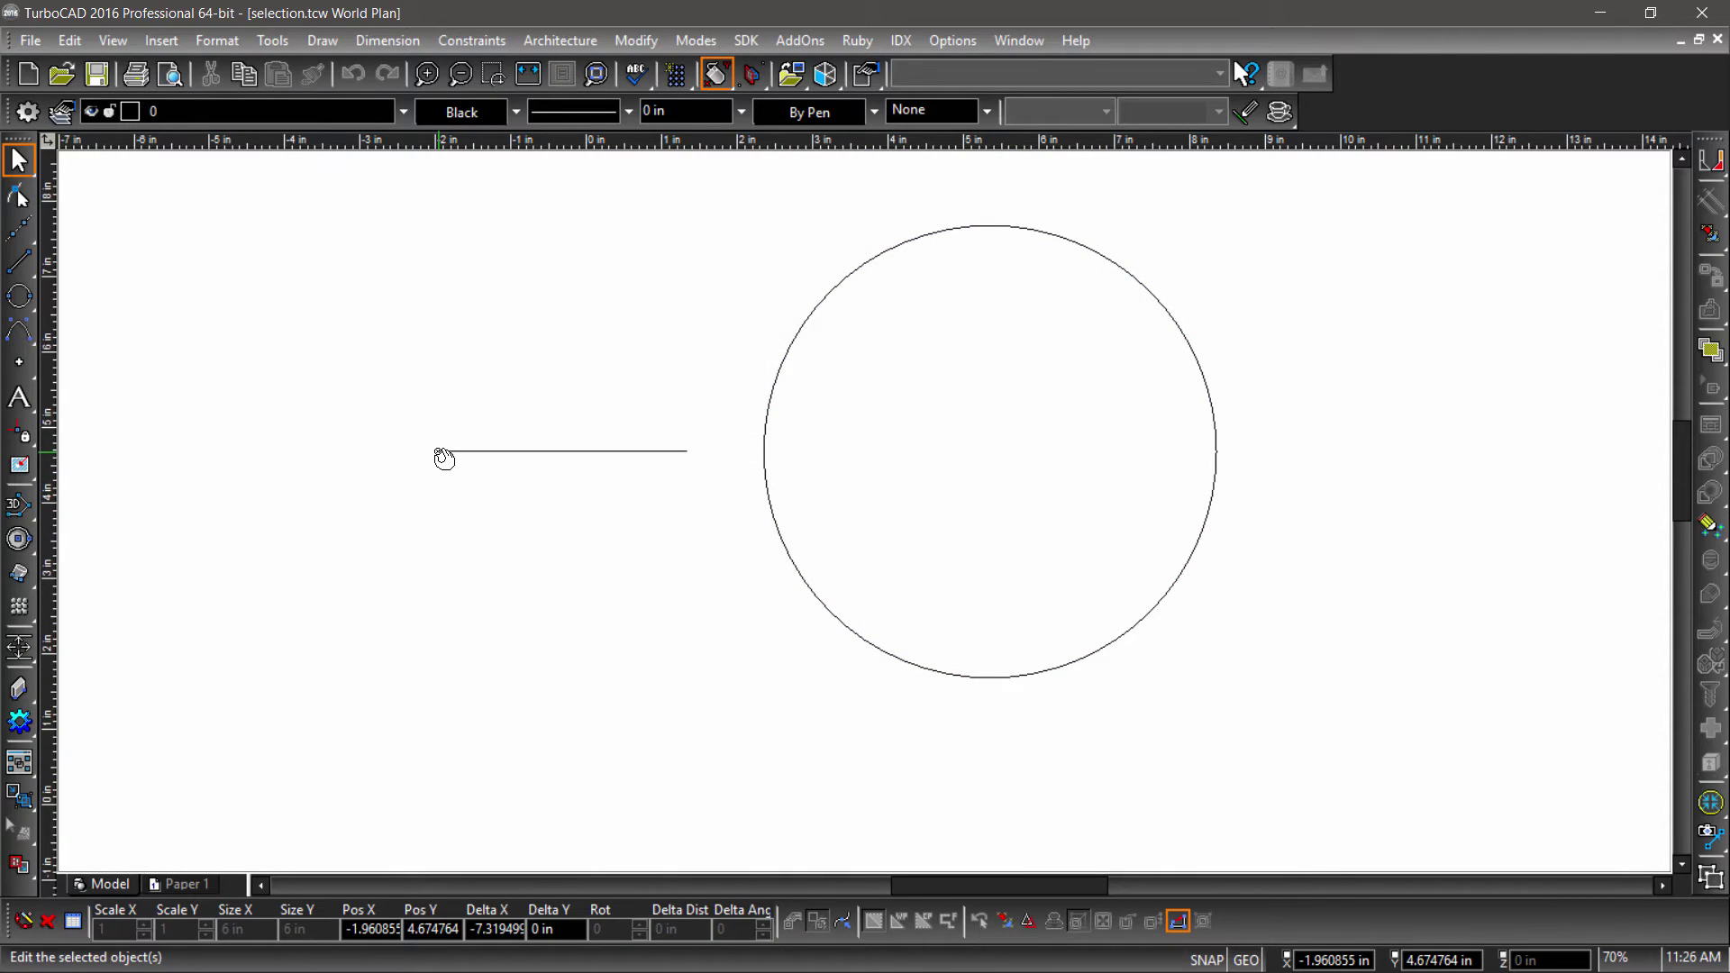
left_click(439, 451)
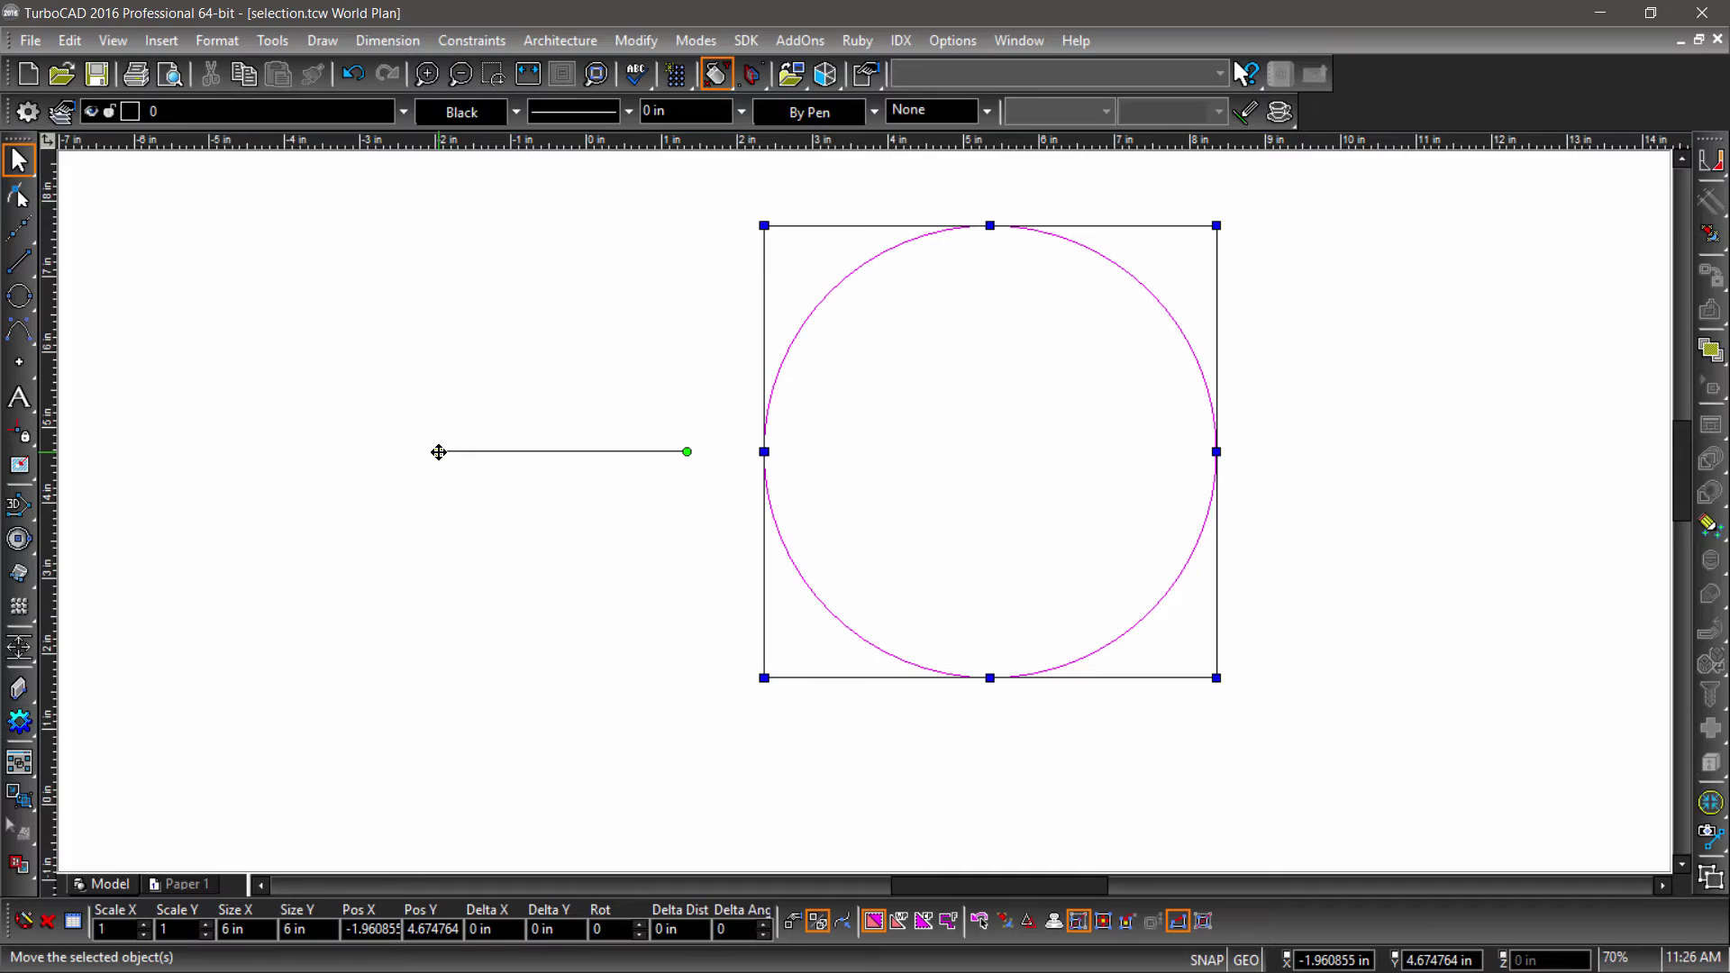
left_click(409, 591)
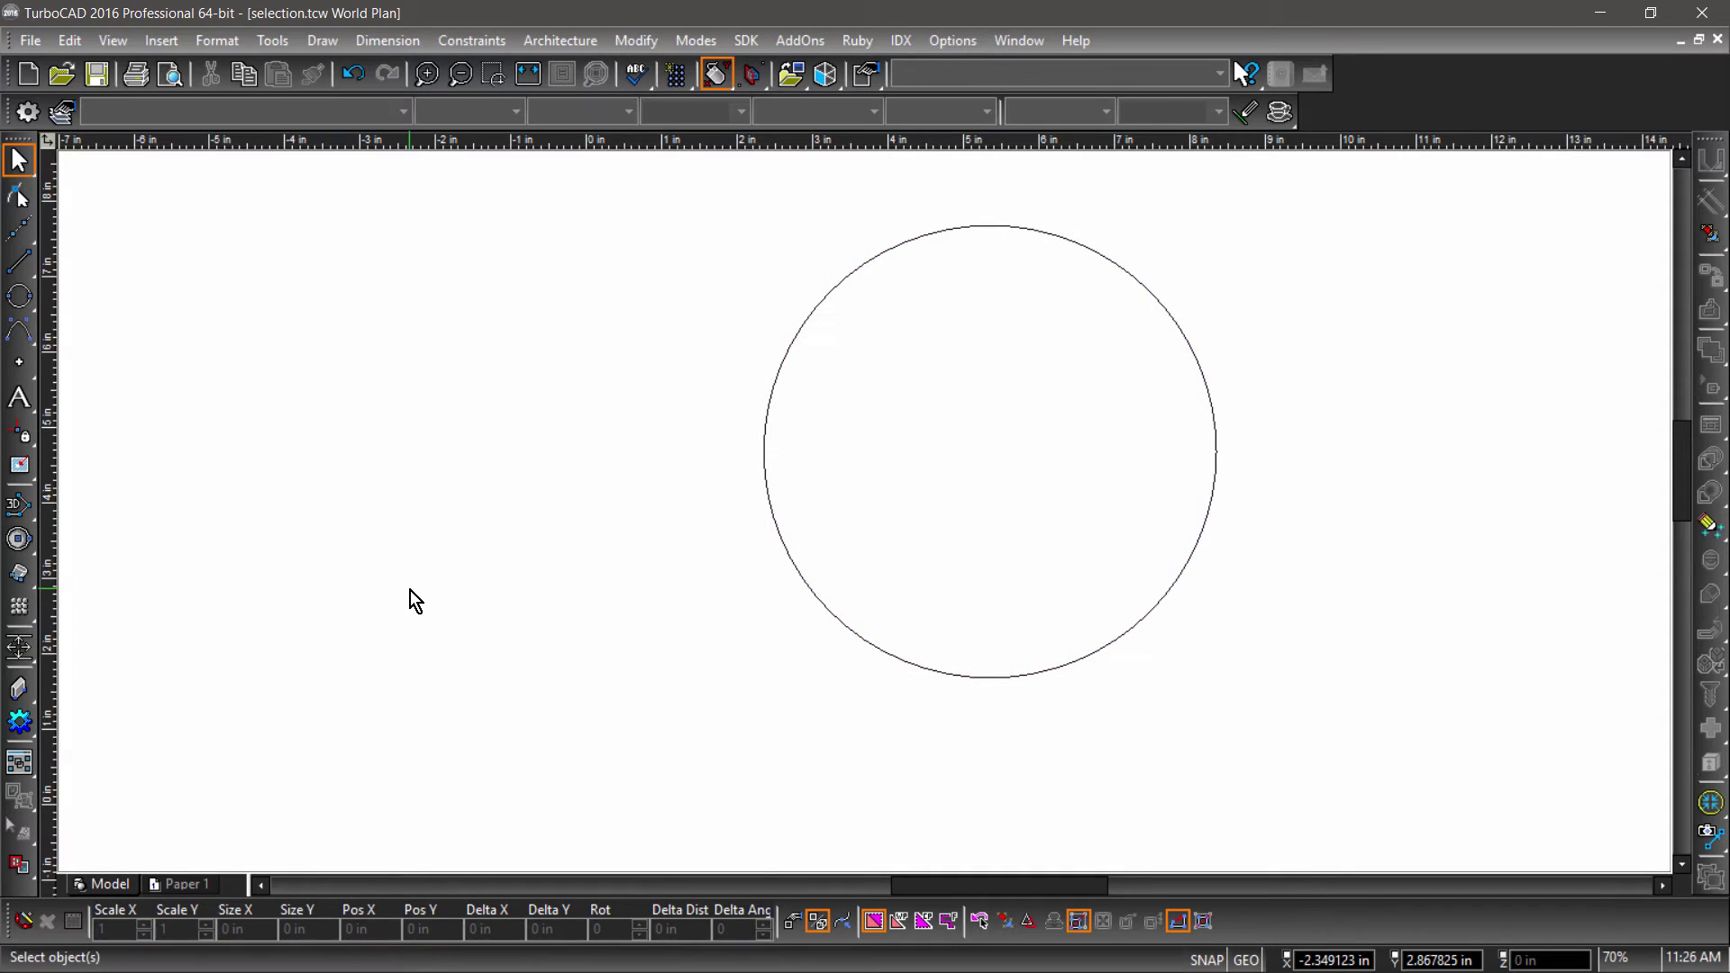
left_click(764, 451)
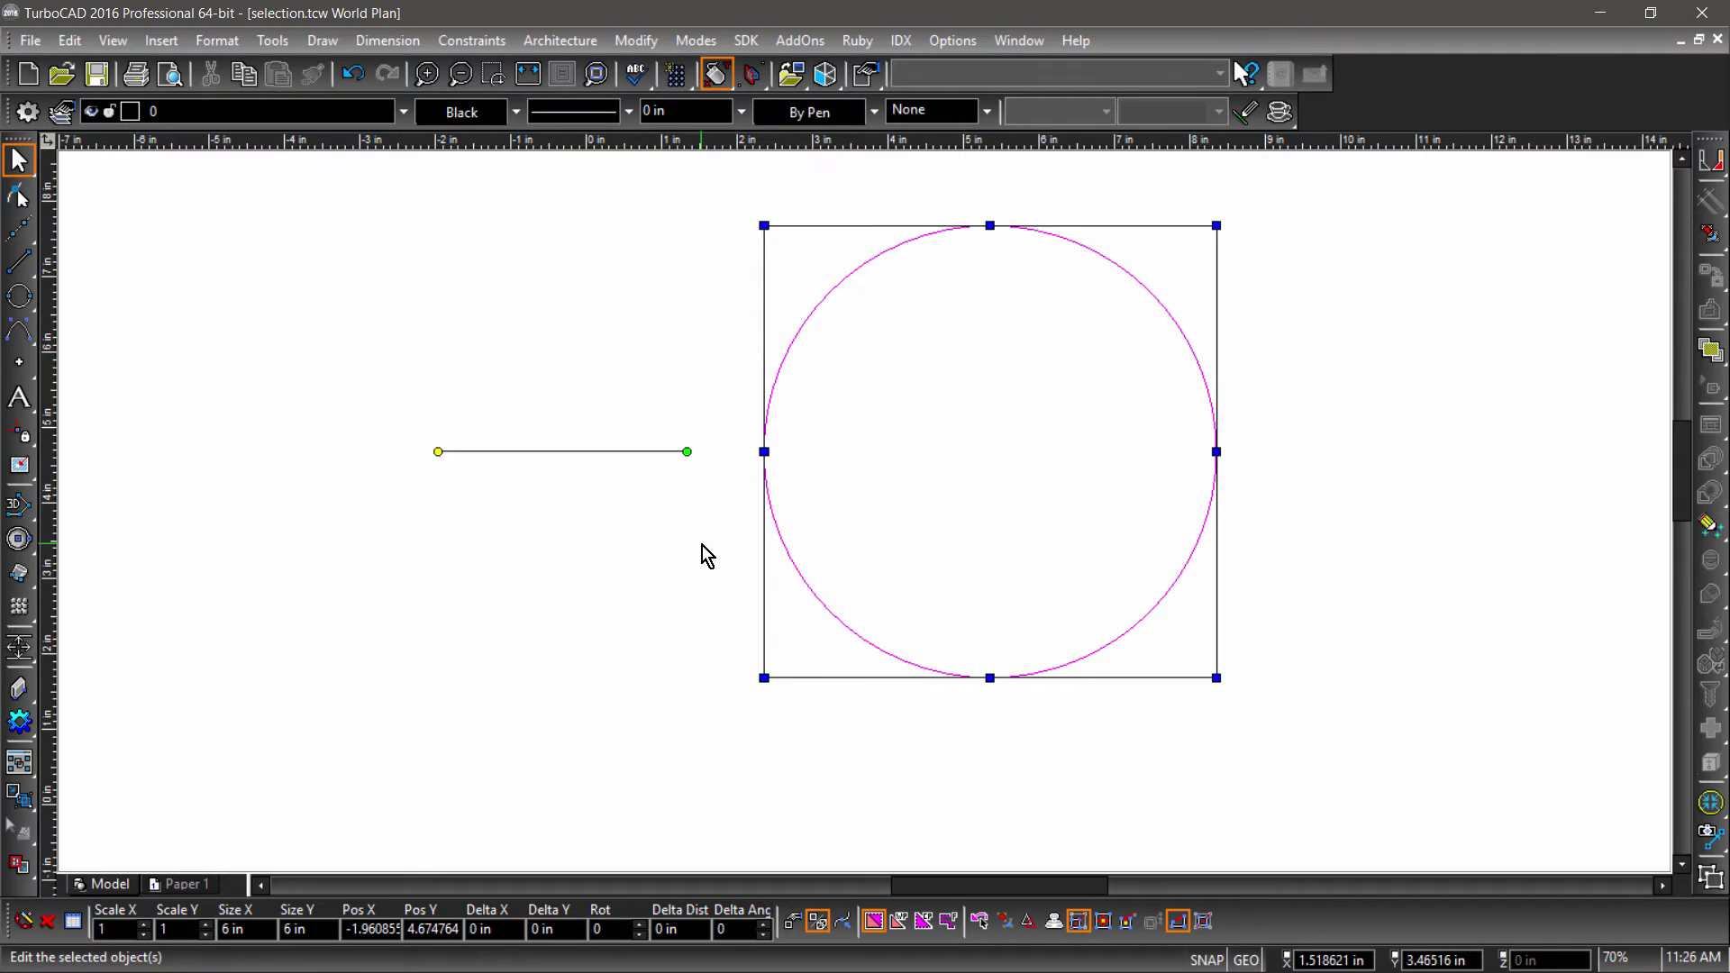
- Rotate the circle to 350 degrees and restore the Default Reference Point at its centre
left_click(690, 452)
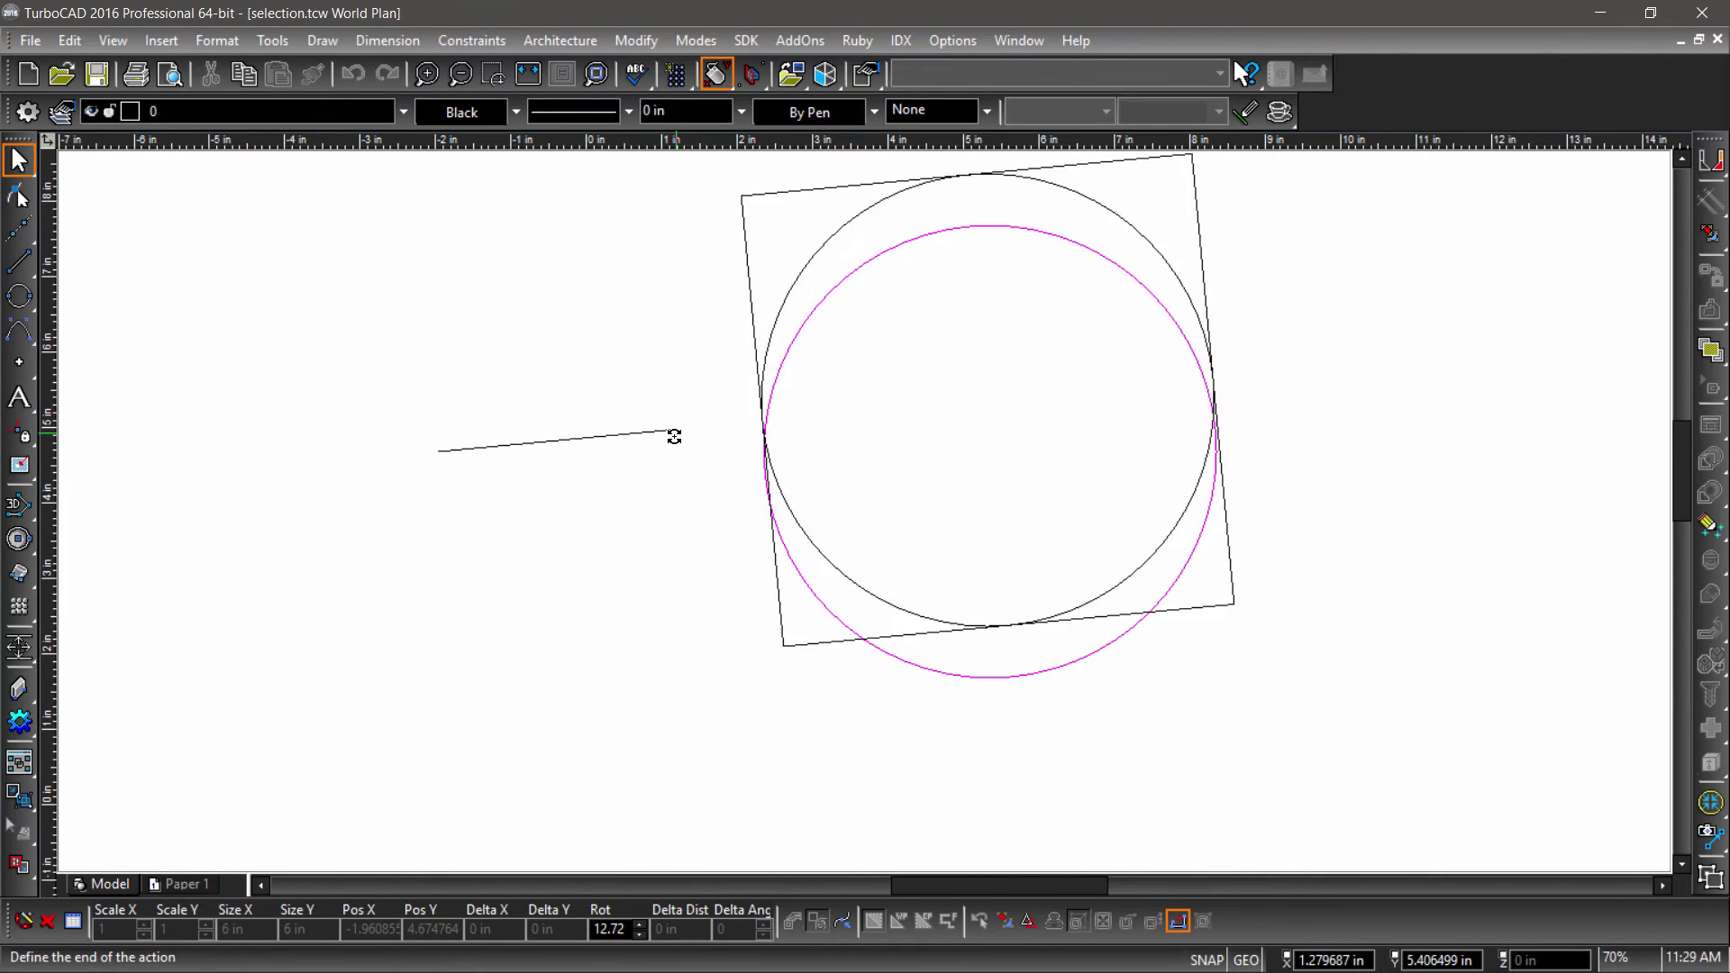
key("Tab")
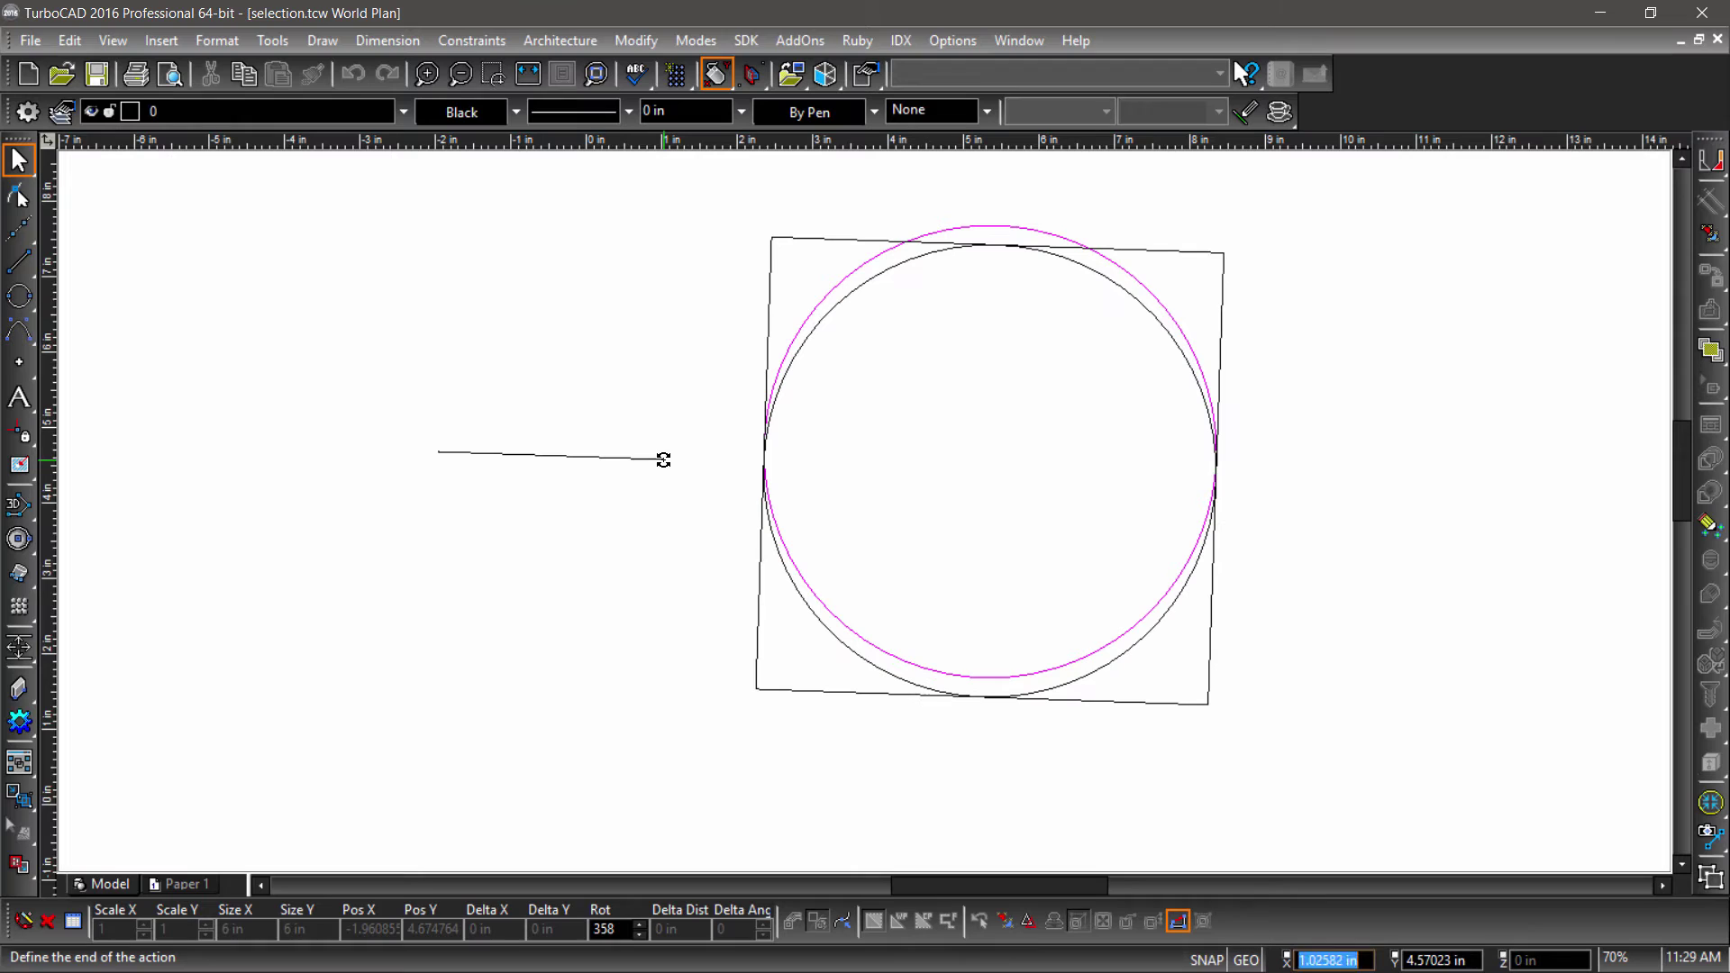
key("Tab")
key("Tab")
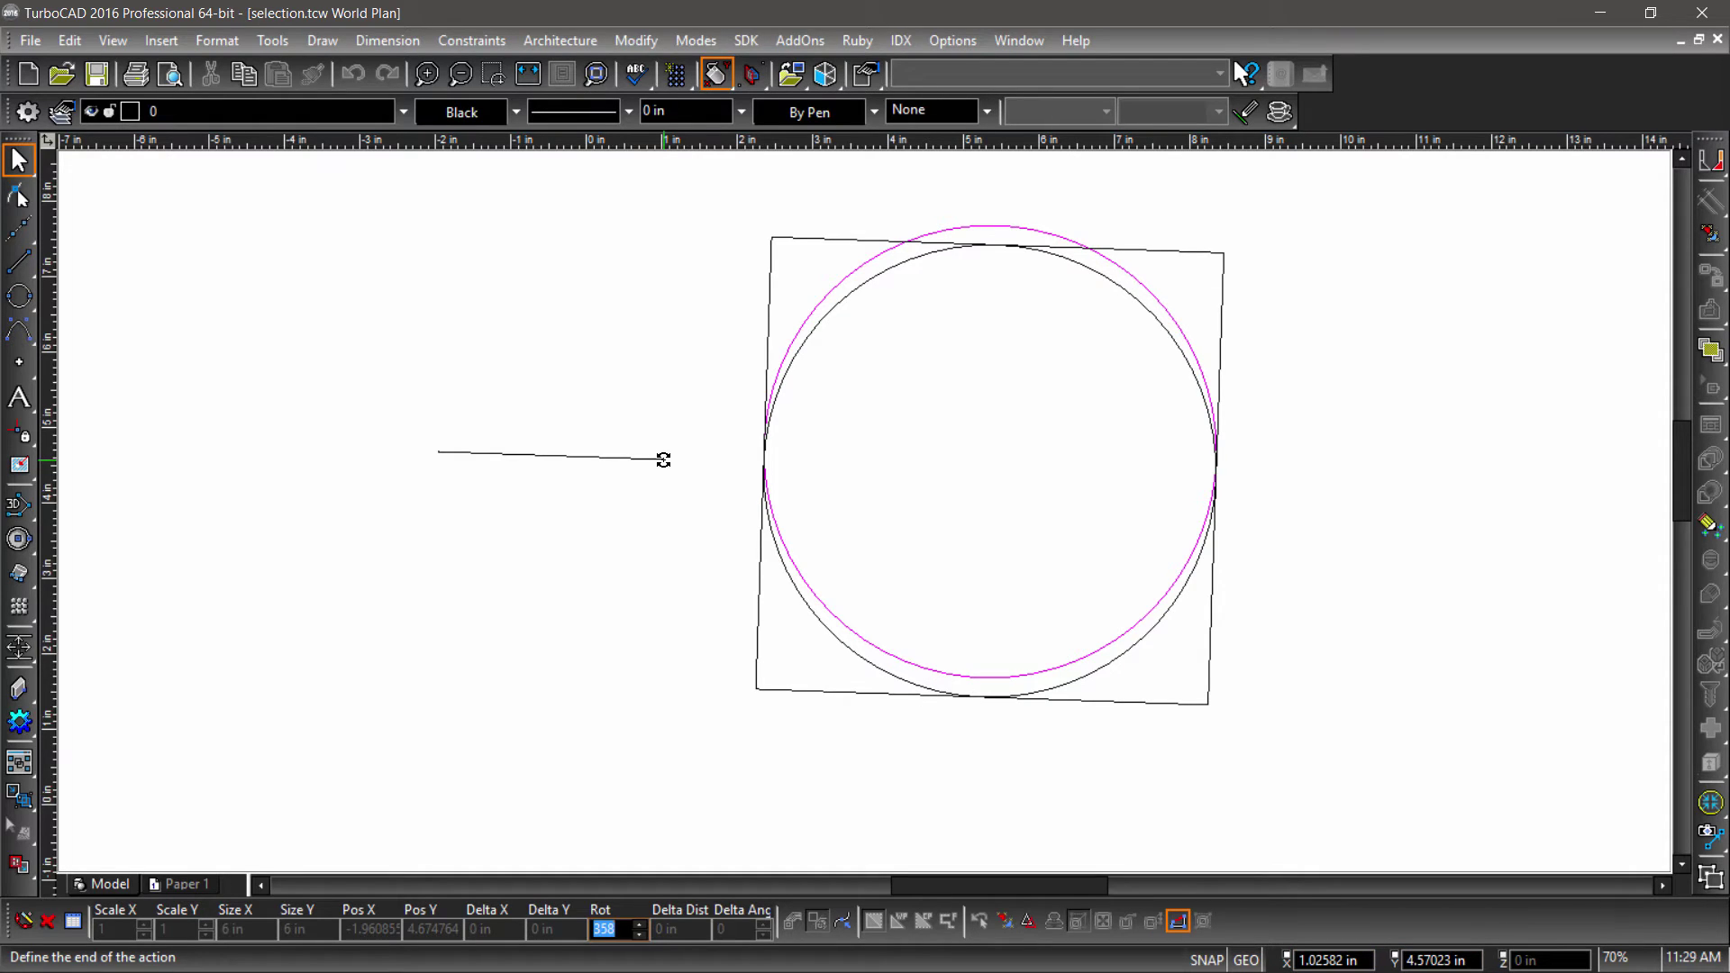
type("350")
key("Return")
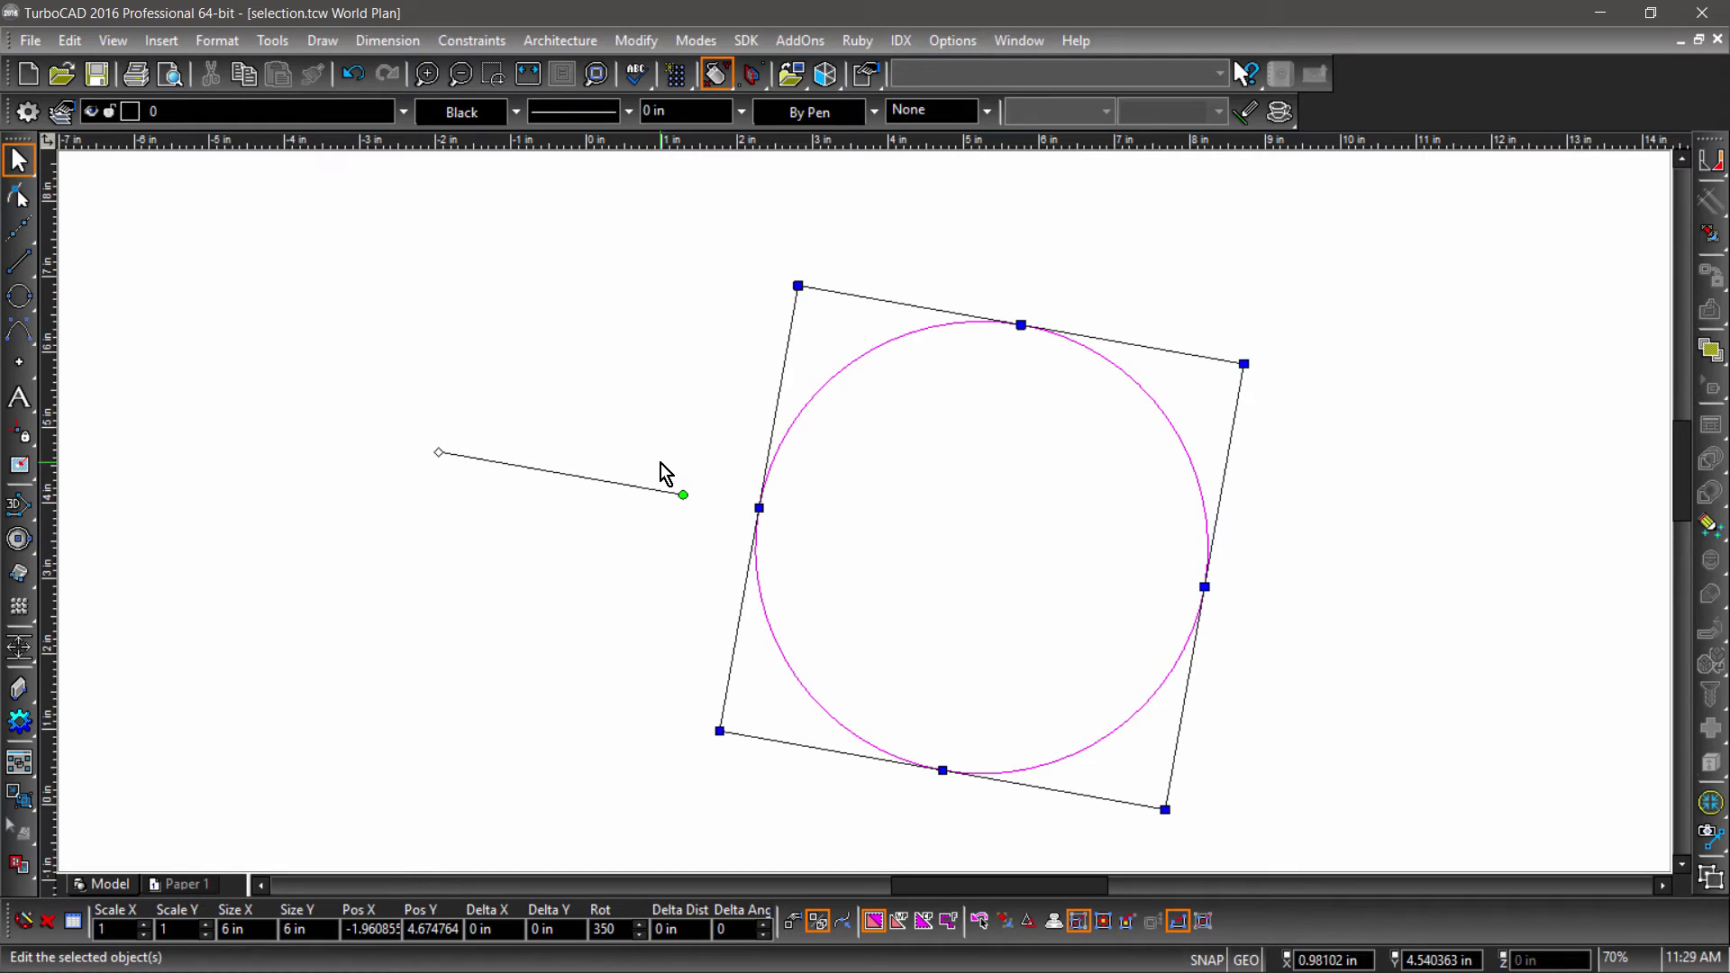
right_click(662, 373)
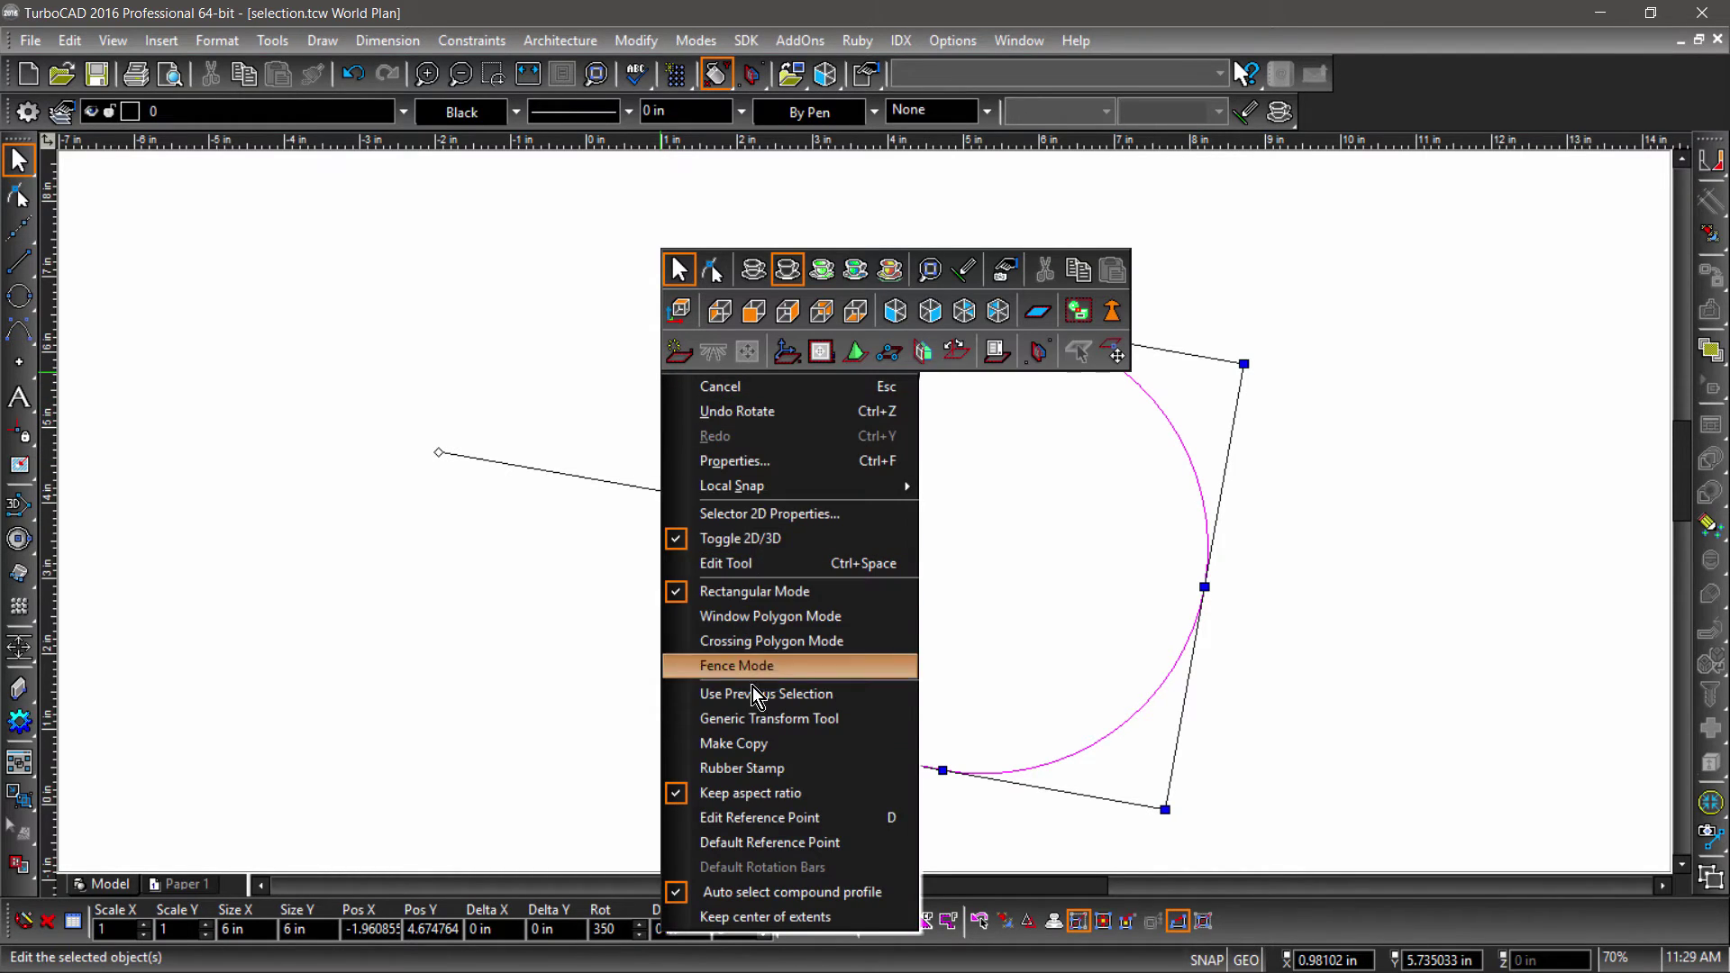
left_click(755, 840)
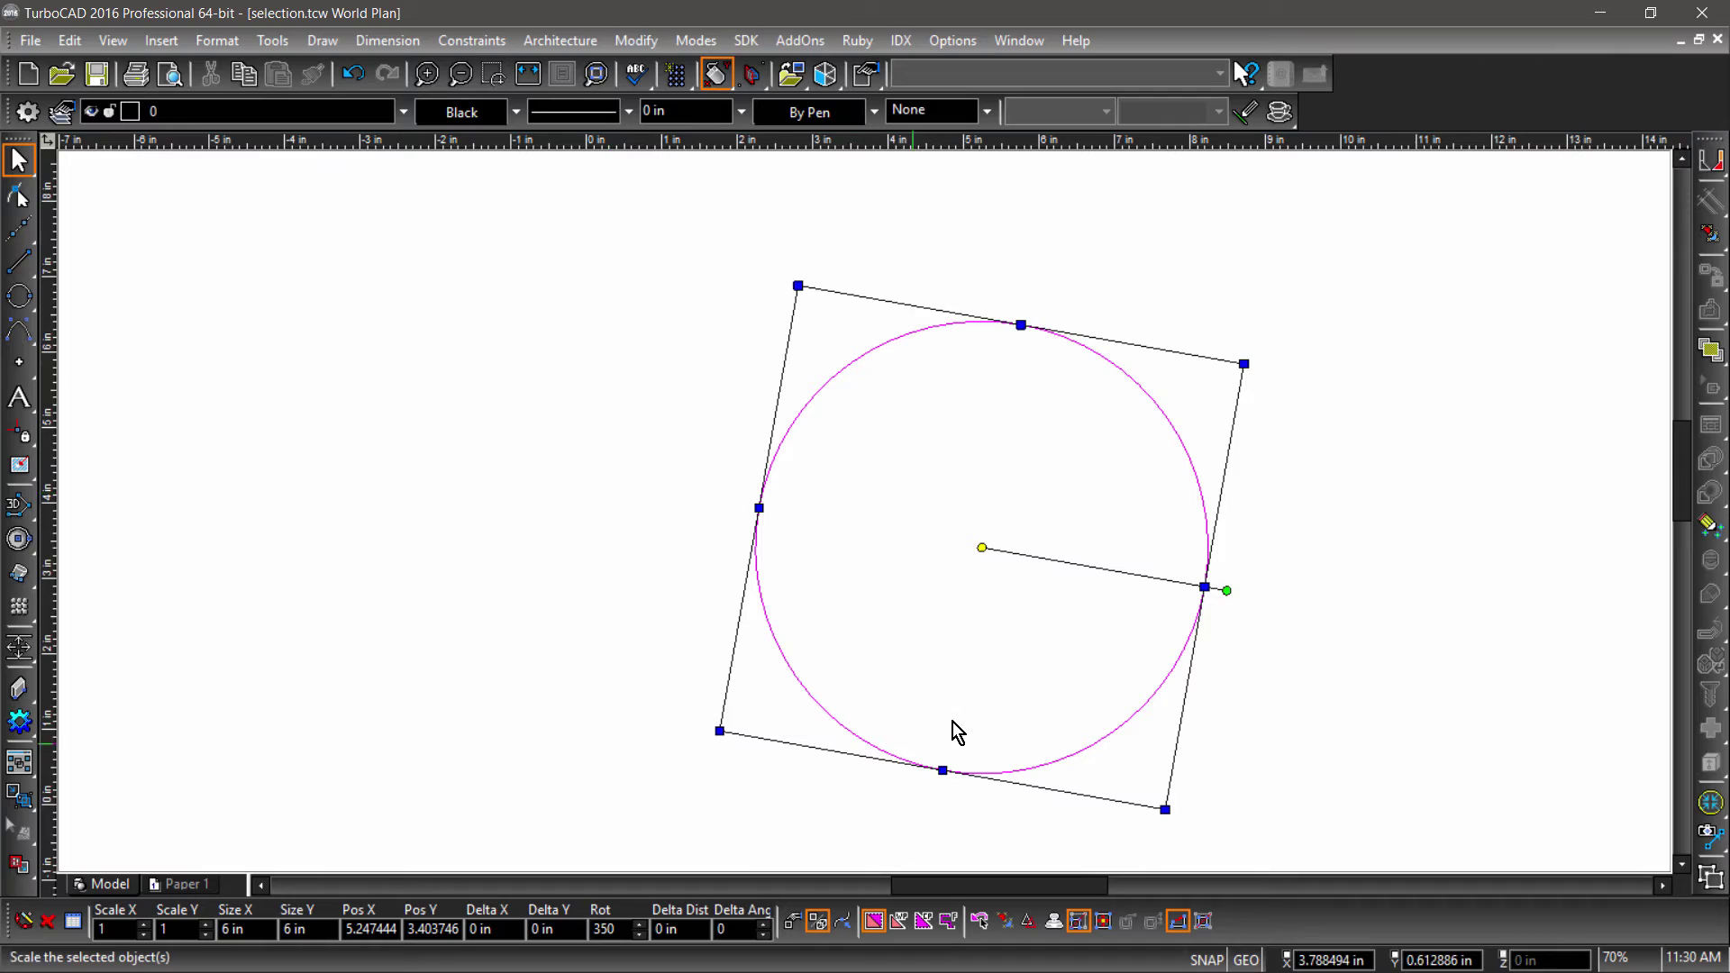
- Rubber Stamp about two dozen copies of the 6 in circle around the original
right_click(1289, 251)
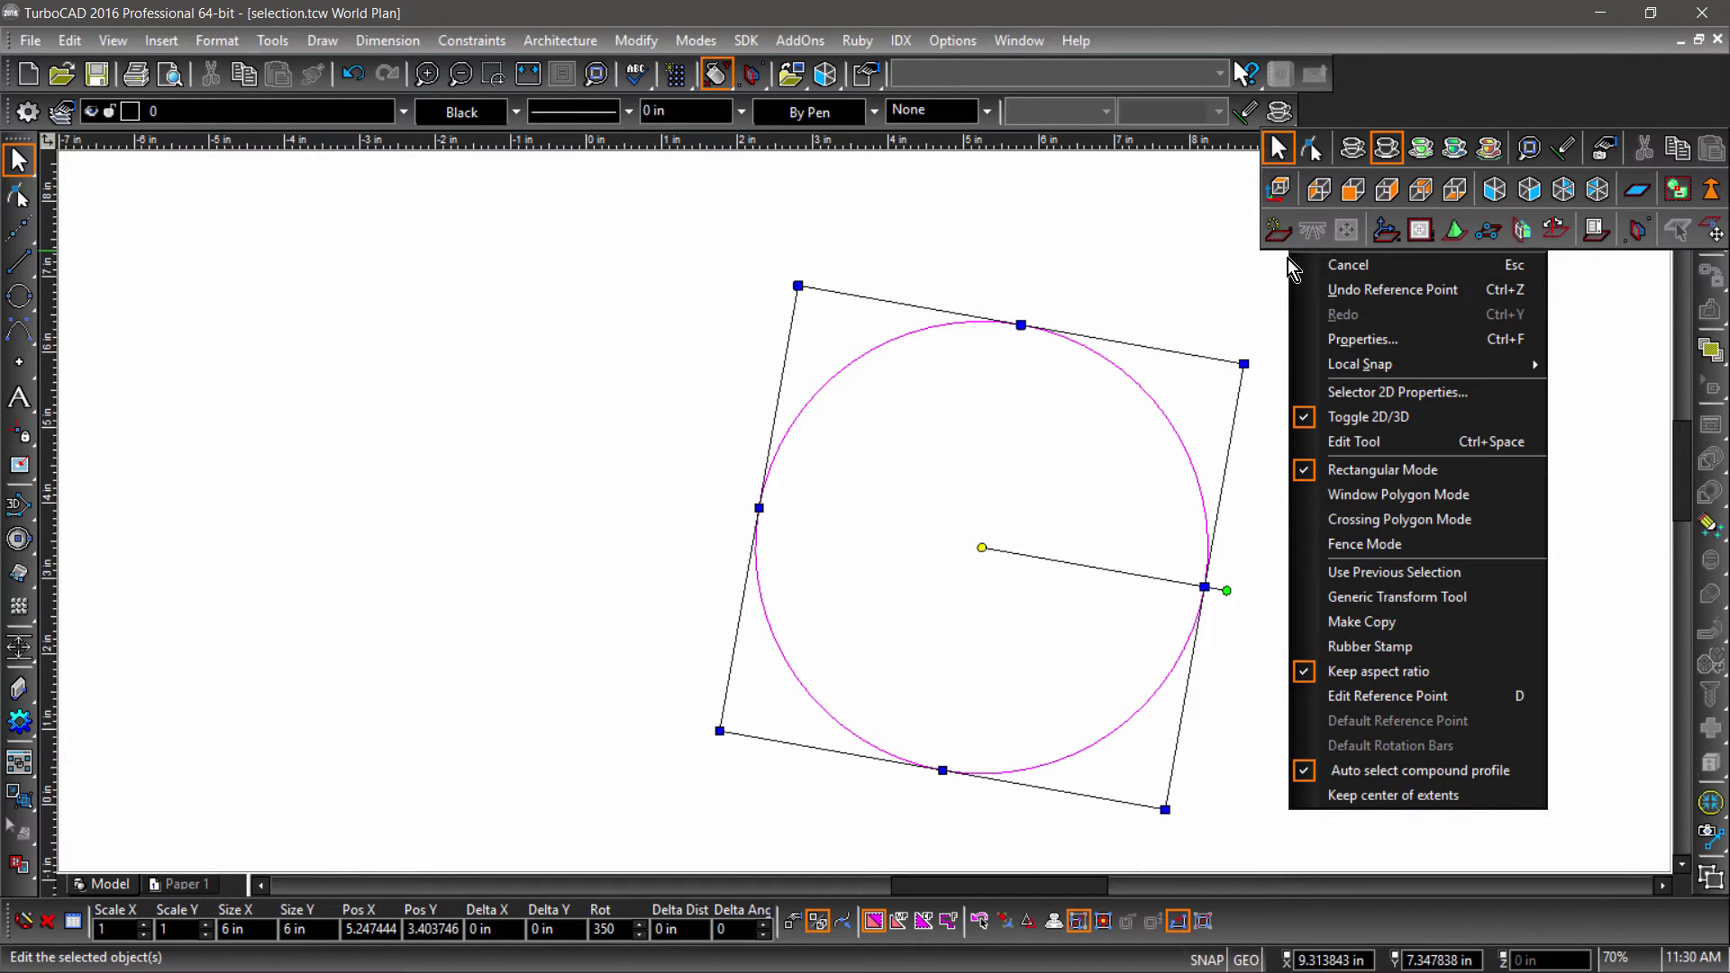
left_click(1366, 646)
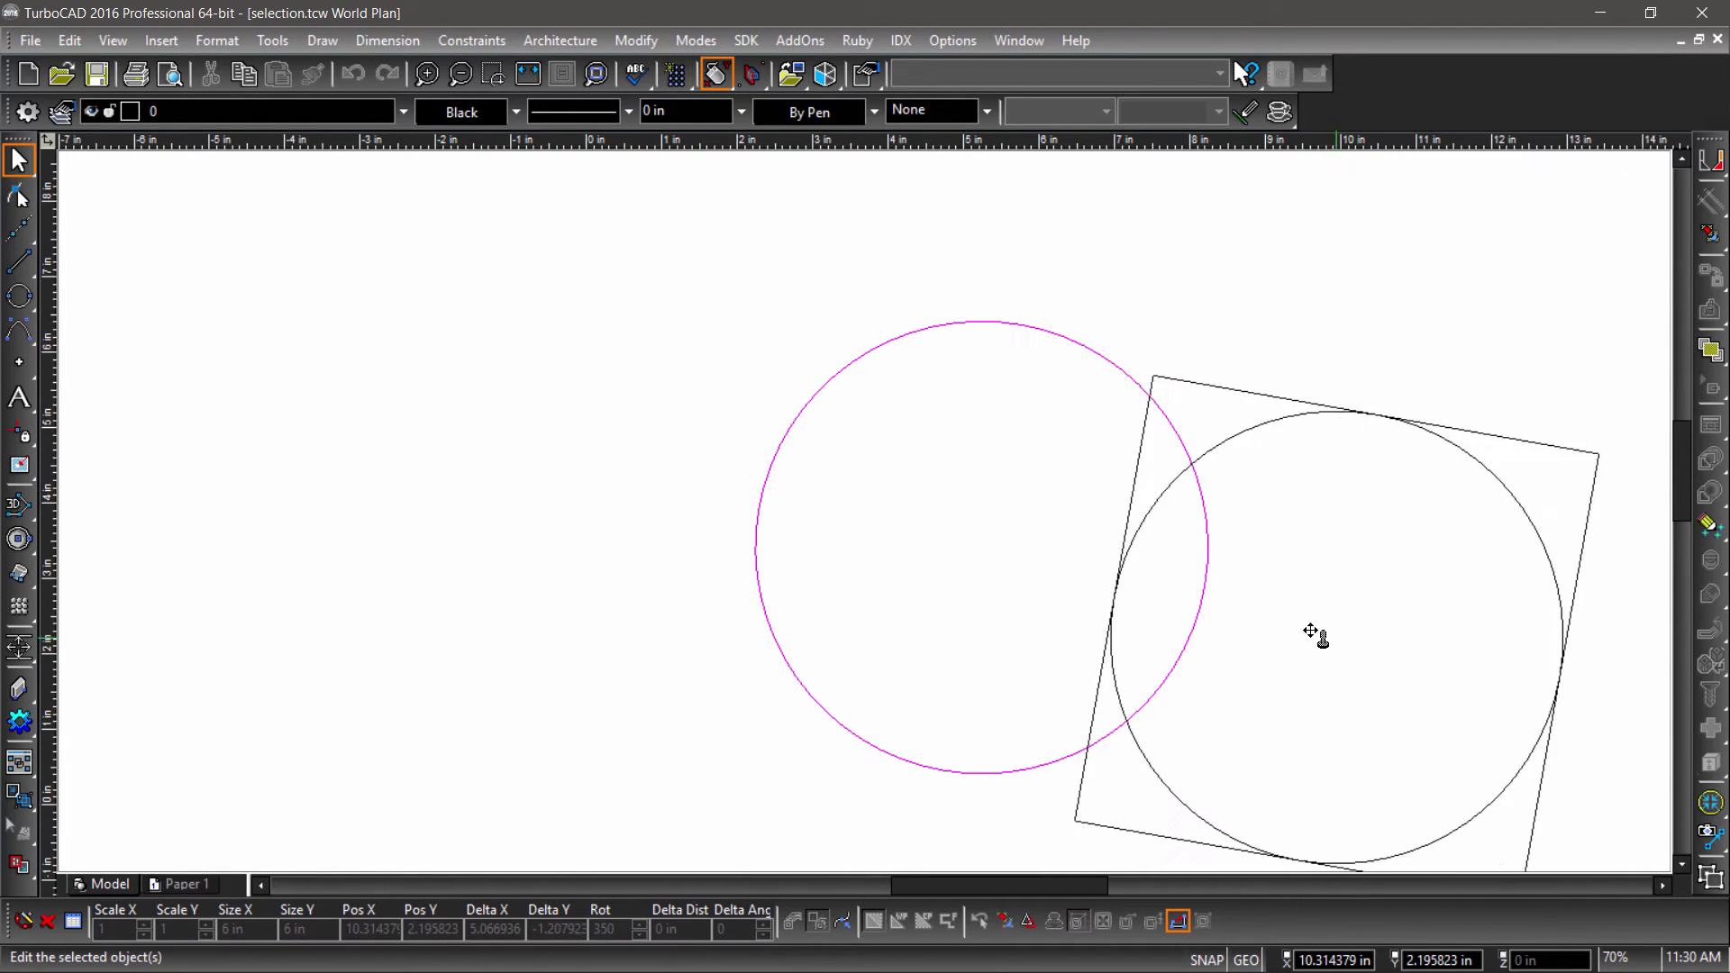
scroll(865, 513, "down", 2)
scroll(864, 513, "down", 3)
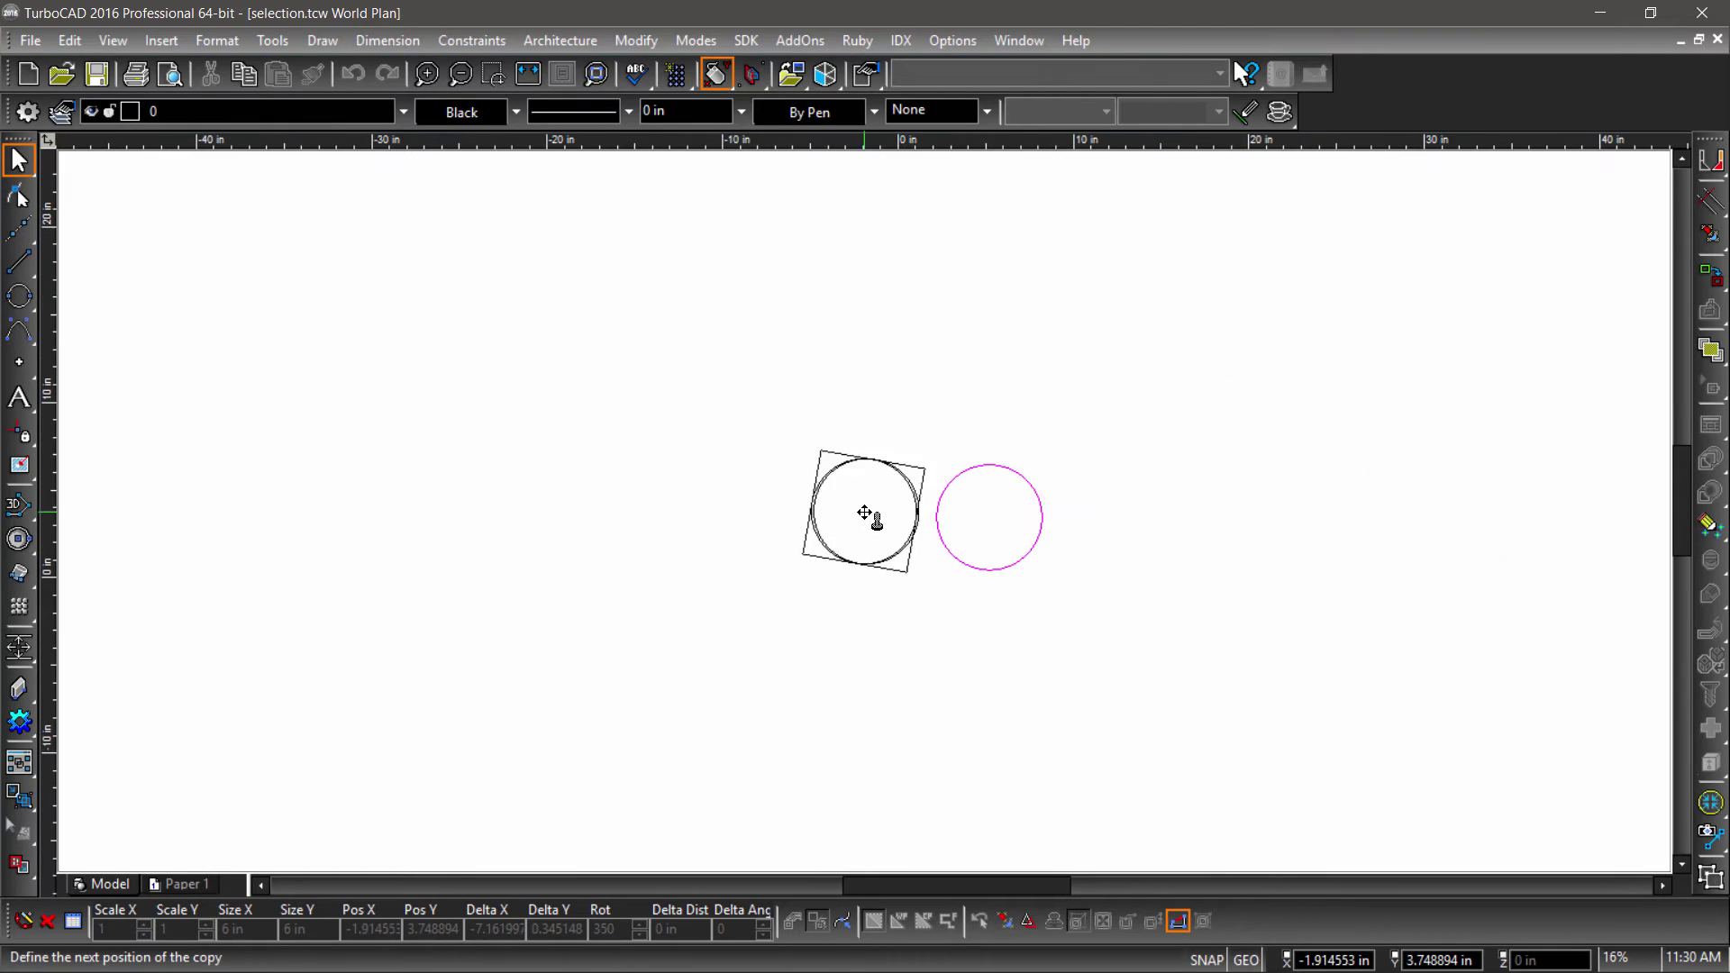
left_click(691, 629)
left_click(668, 411)
left_click(867, 358)
left_click(863, 679)
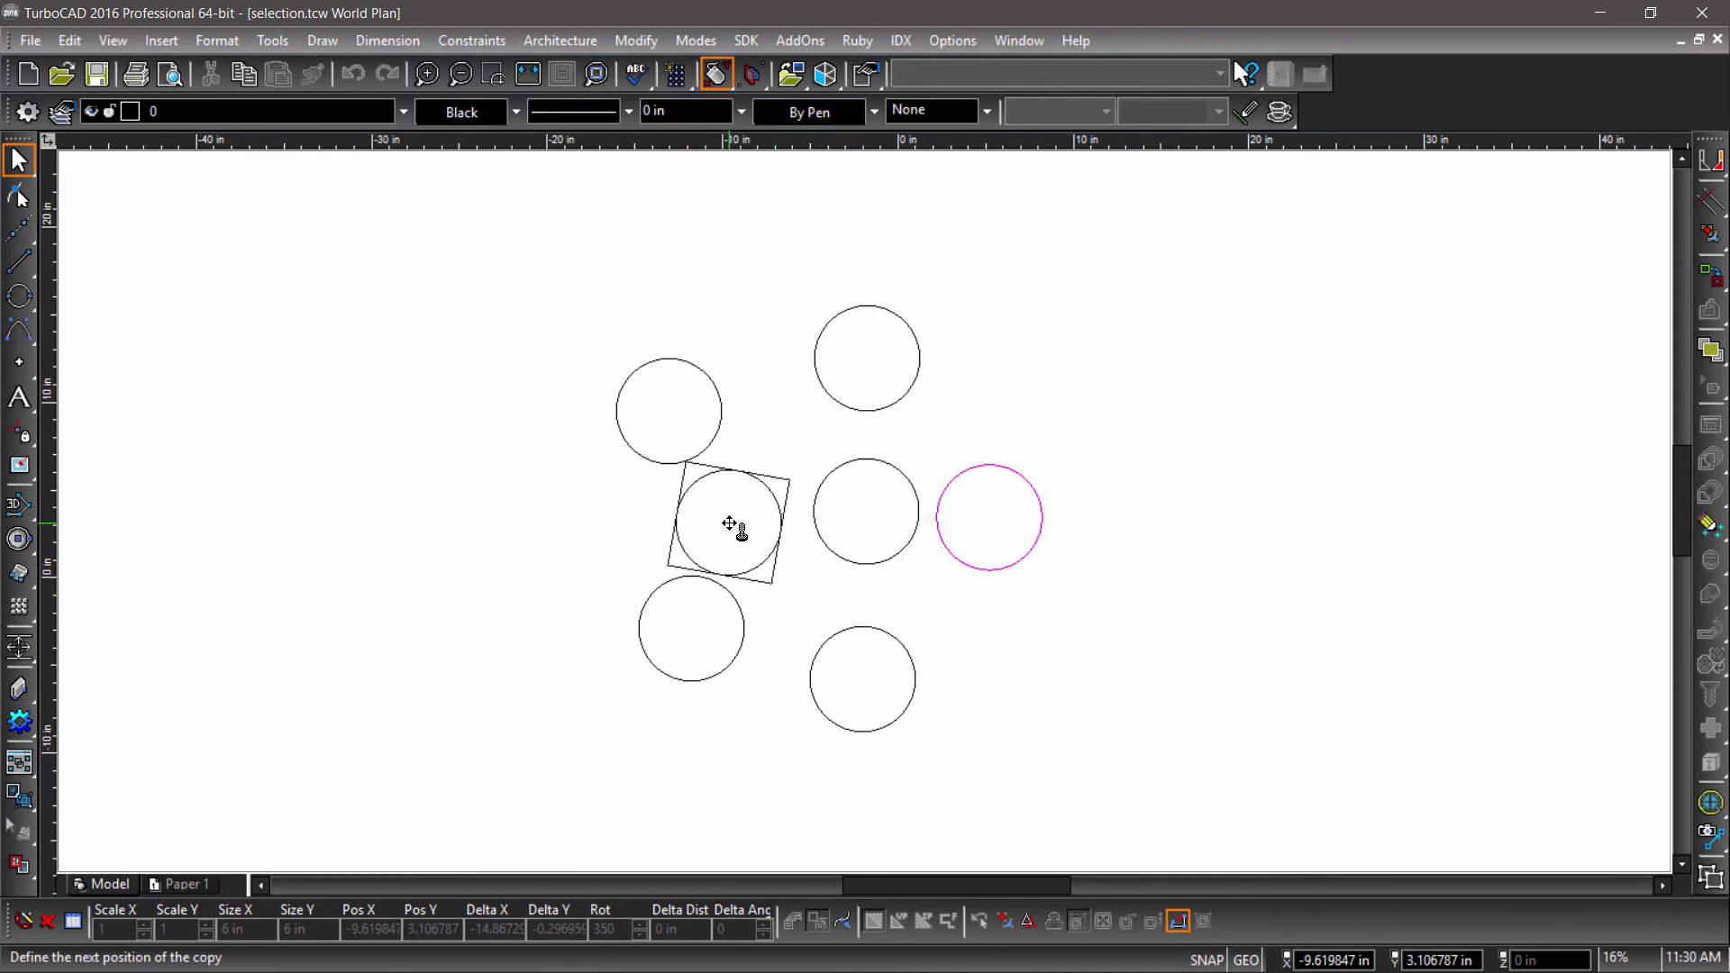
left_click(732, 517)
left_click(464, 559)
left_click(486, 339)
left_click(1063, 357)
left_click(1395, 507)
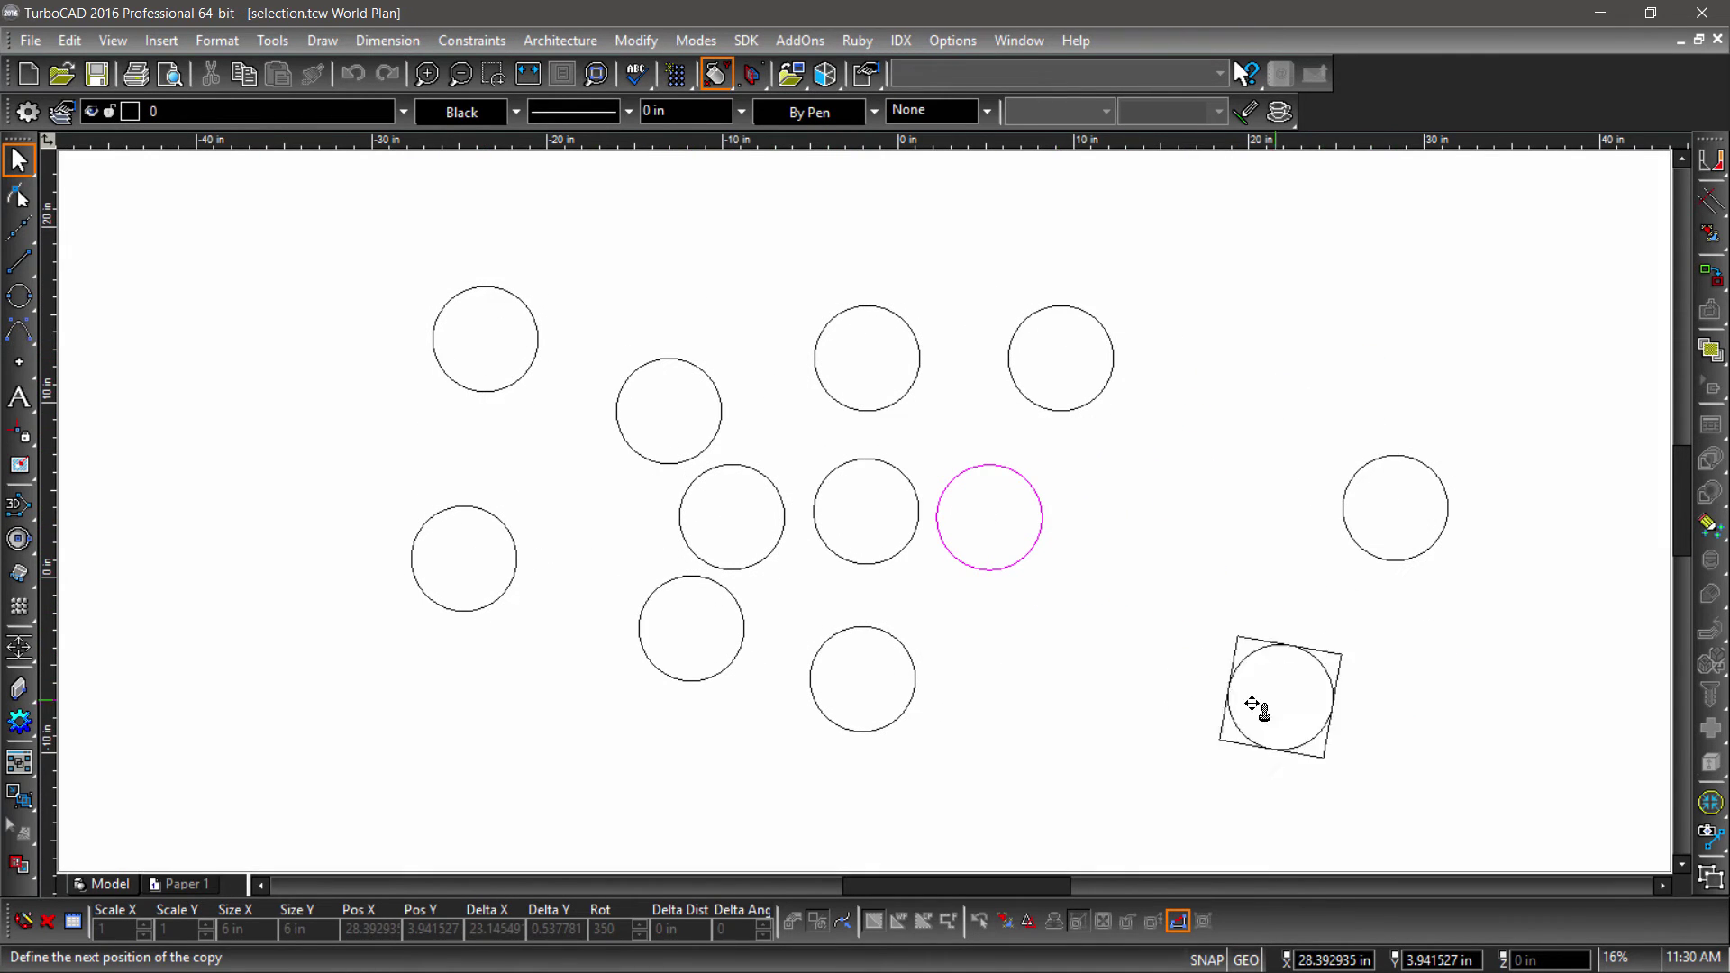
left_click(1054, 702)
left_click(1187, 487)
scroll(1187, 488, "down", 2)
left_click(919, 410)
left_click(851, 335)
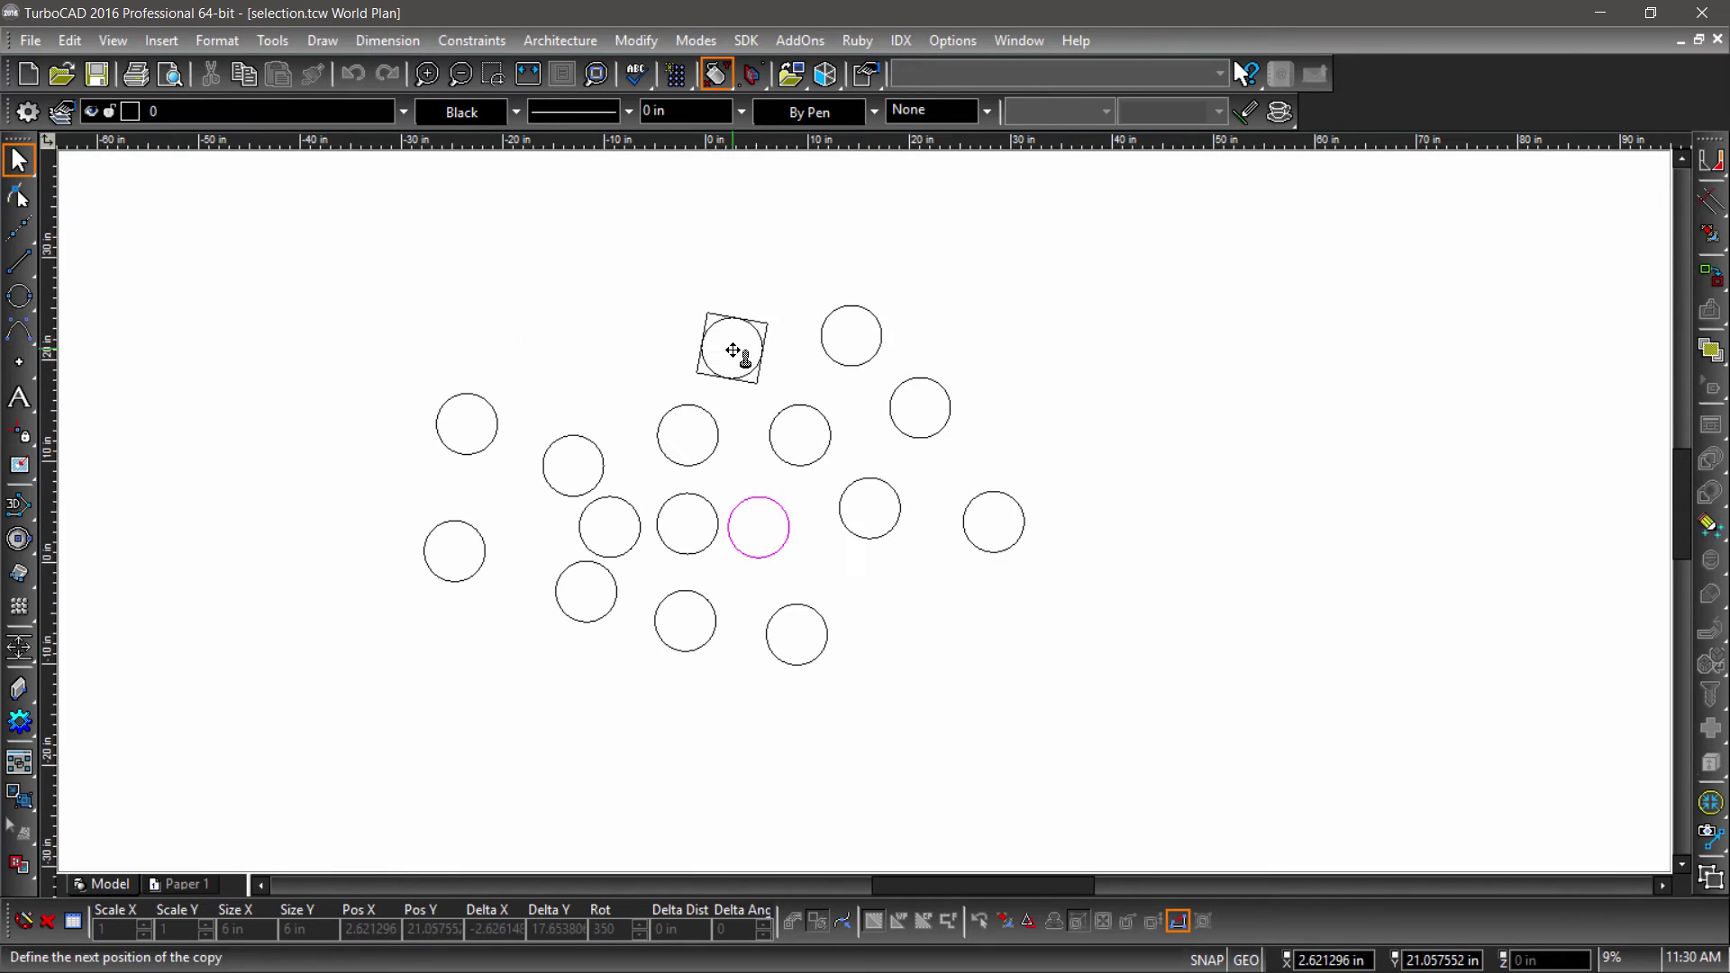
left_click(732, 350)
left_click(646, 336)
left_click(566, 358)
left_click(530, 535)
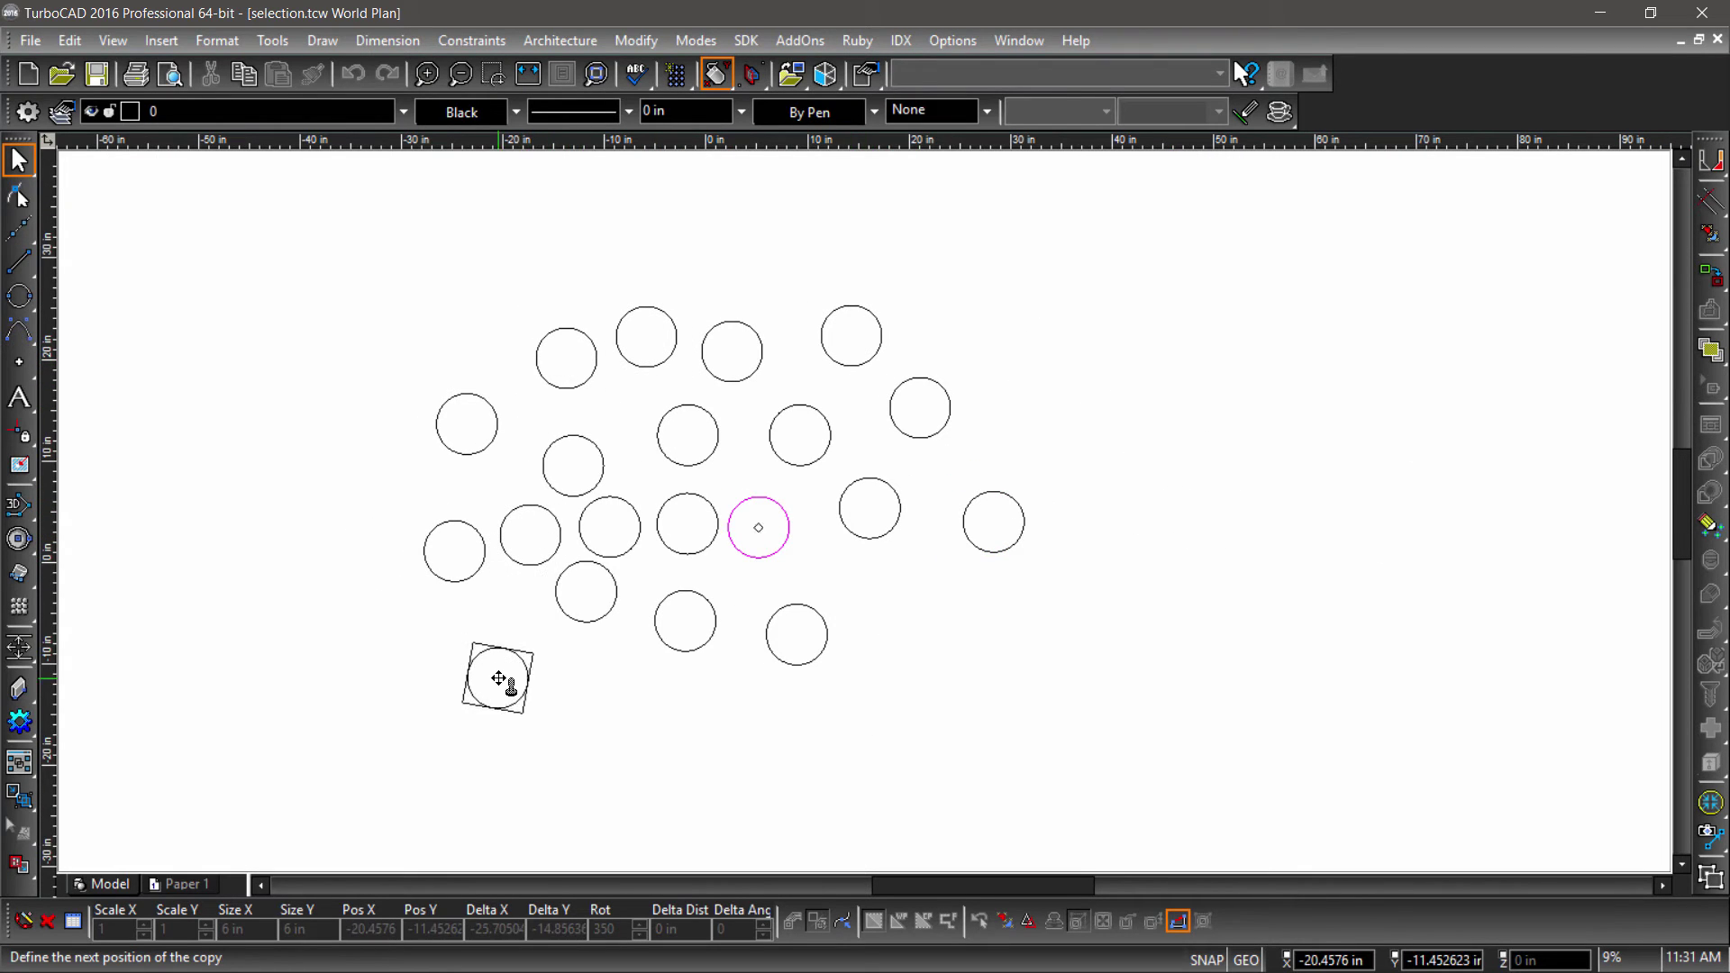
left_click(498, 678)
left_click(619, 687)
left_click(894, 589)
left_click(992, 699)
left_click(893, 702)
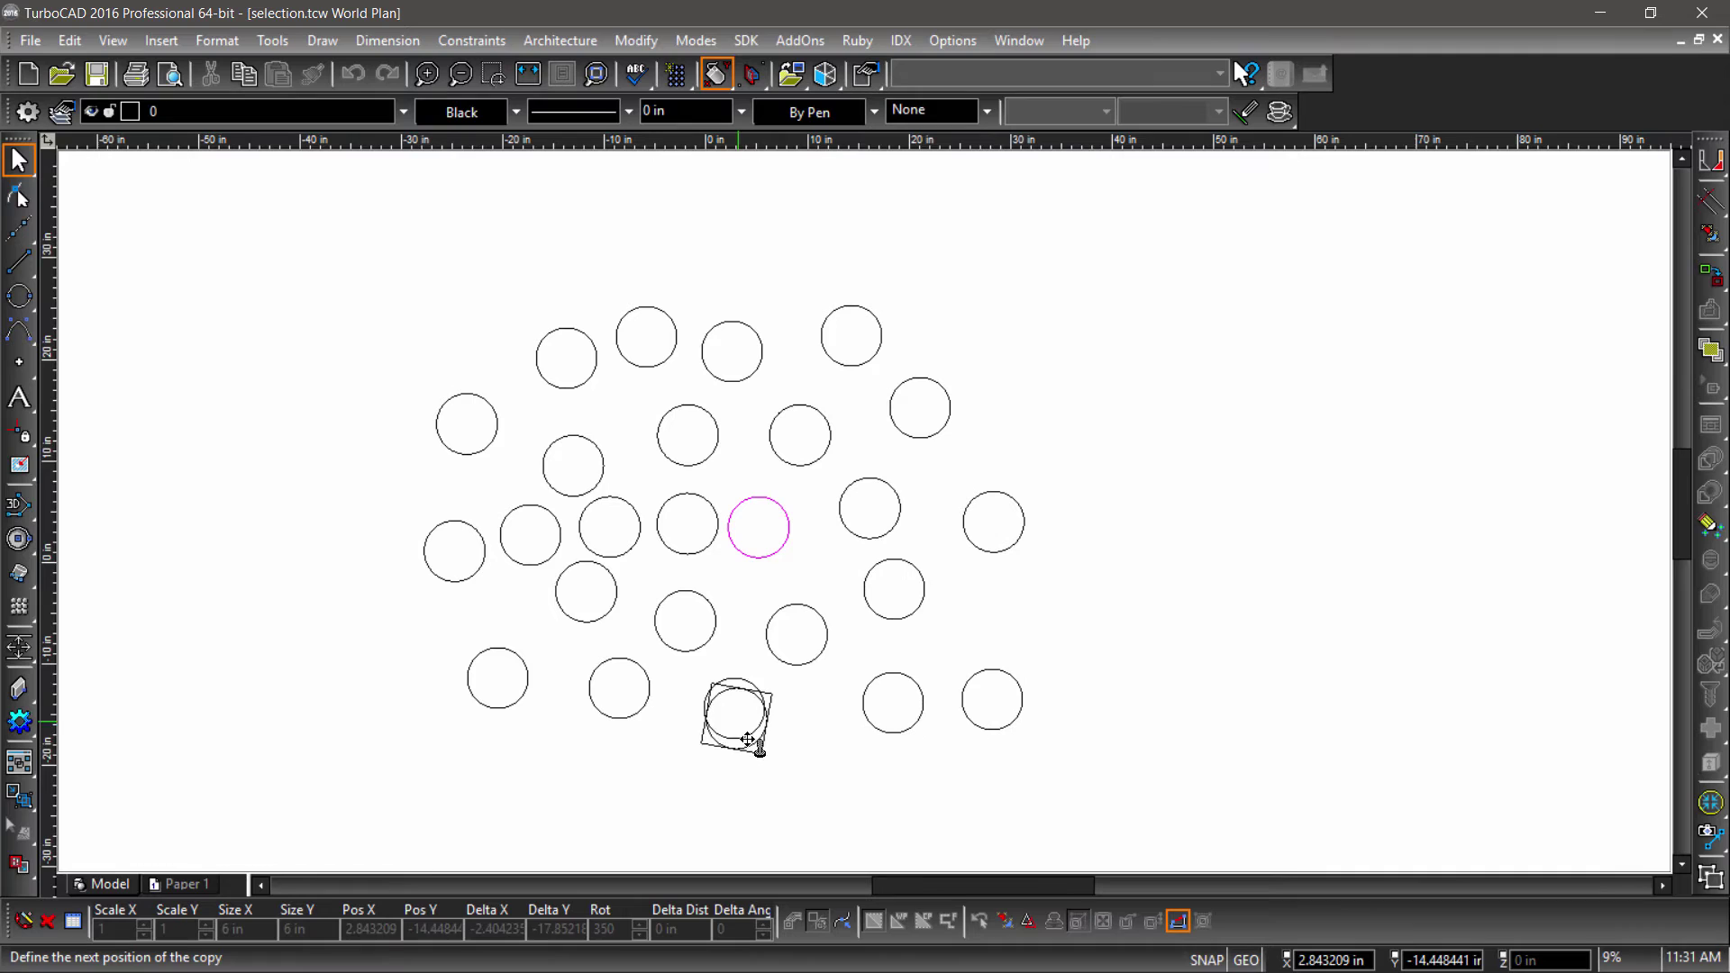
left_click(733, 708)
left_click(811, 741)
left_click(989, 622)
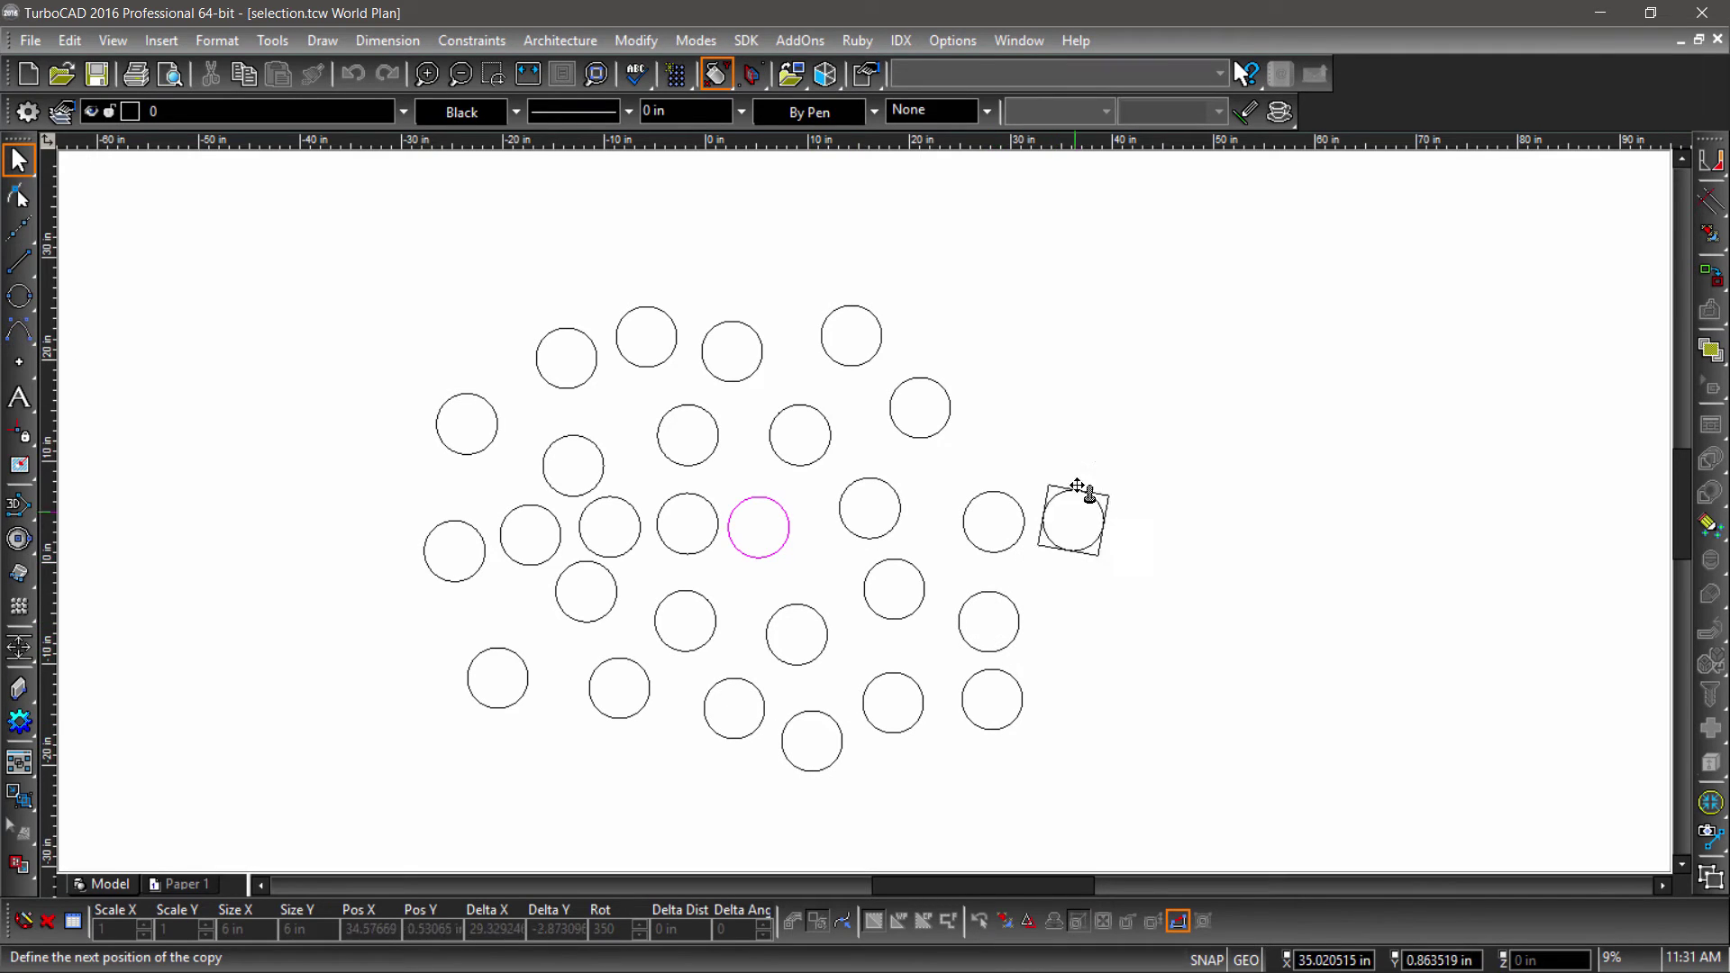
left_click(996, 429)
key("Escape")
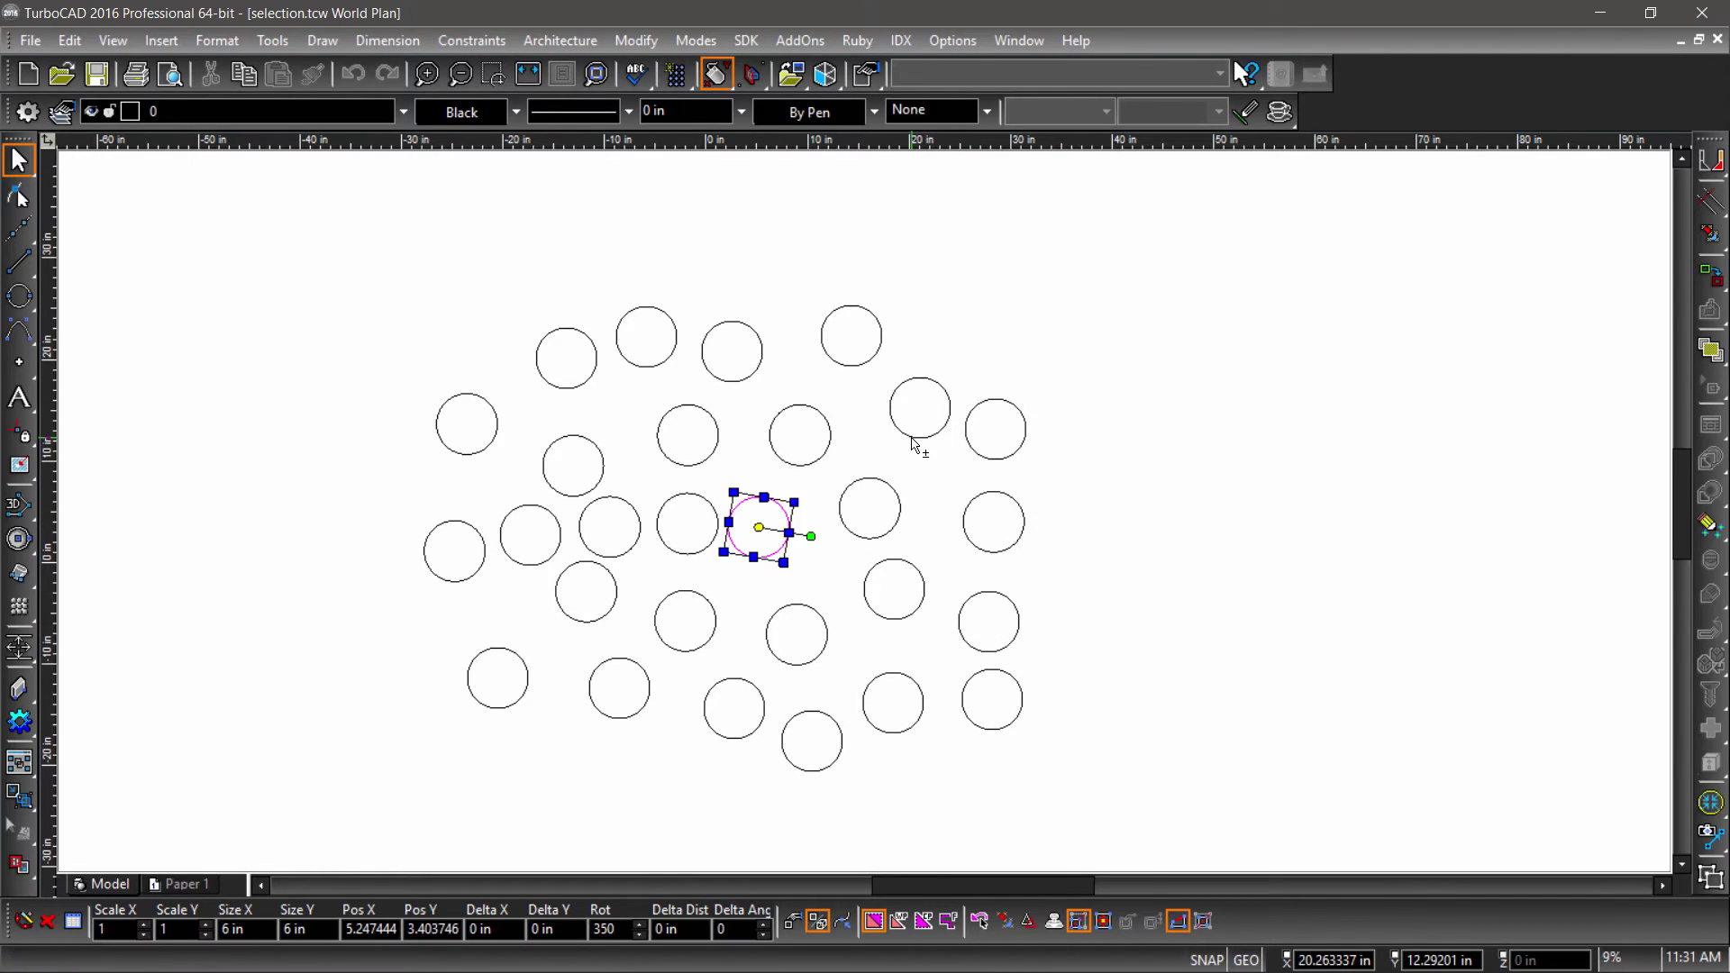
left_click(911, 439, "shift")
left_click(642, 522, "shift")
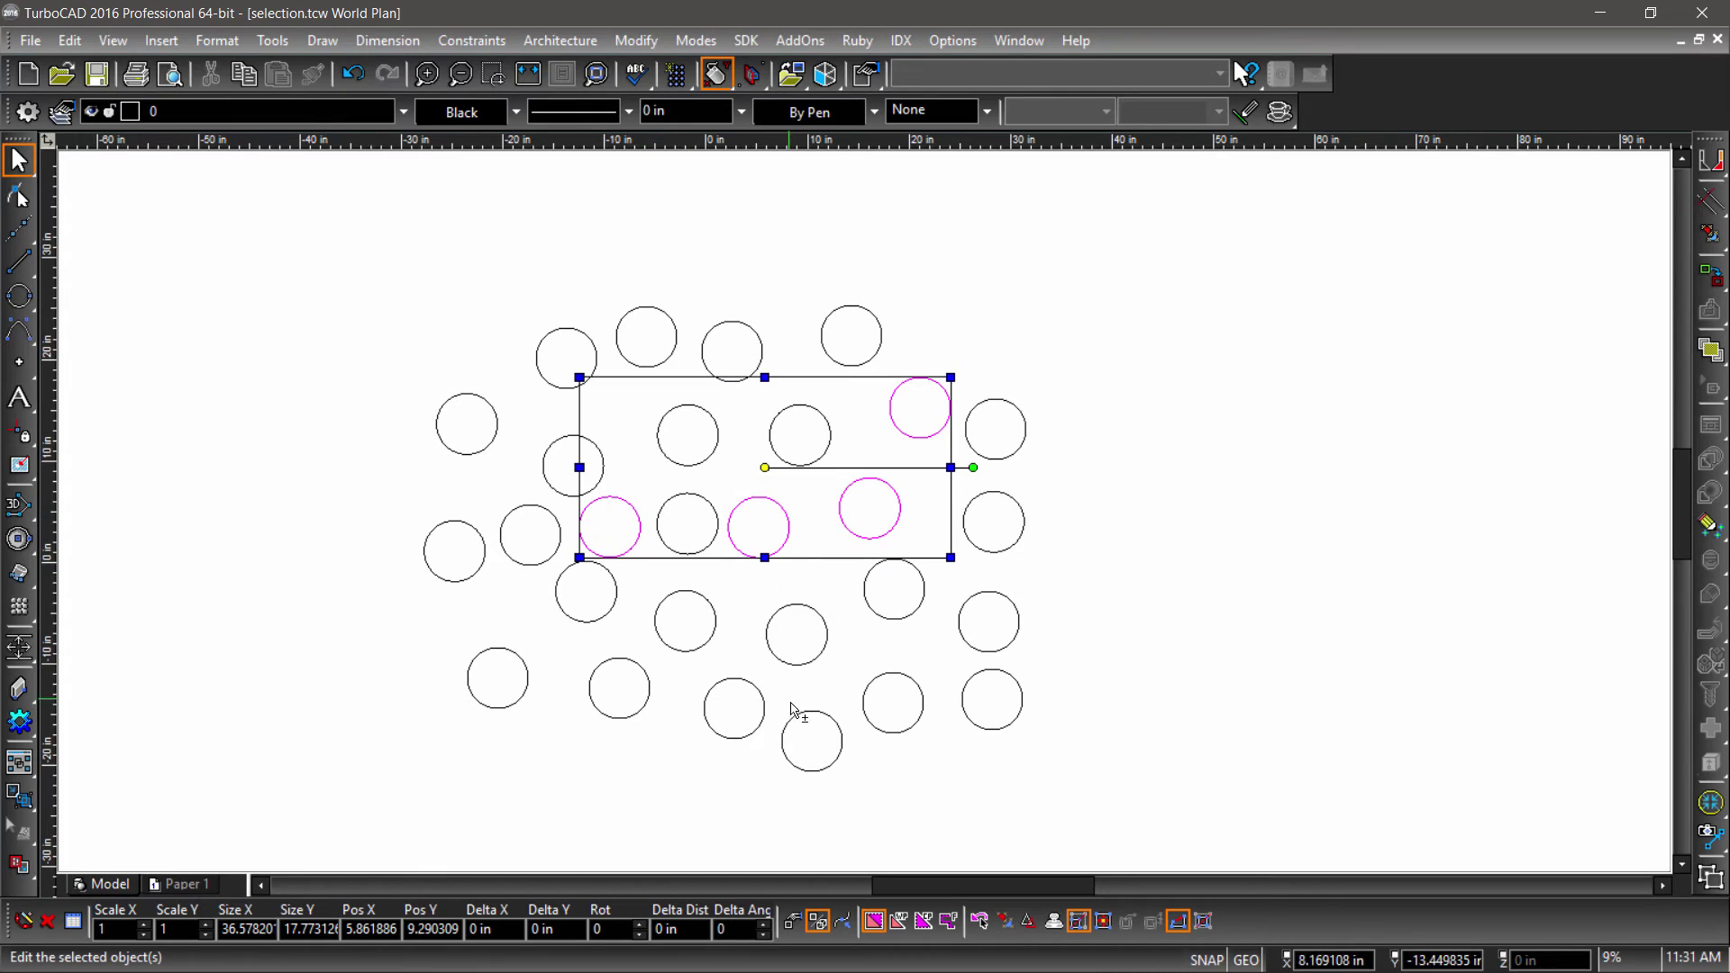
left_click(816, 772, "shift")
left_click(680, 547, "shift")
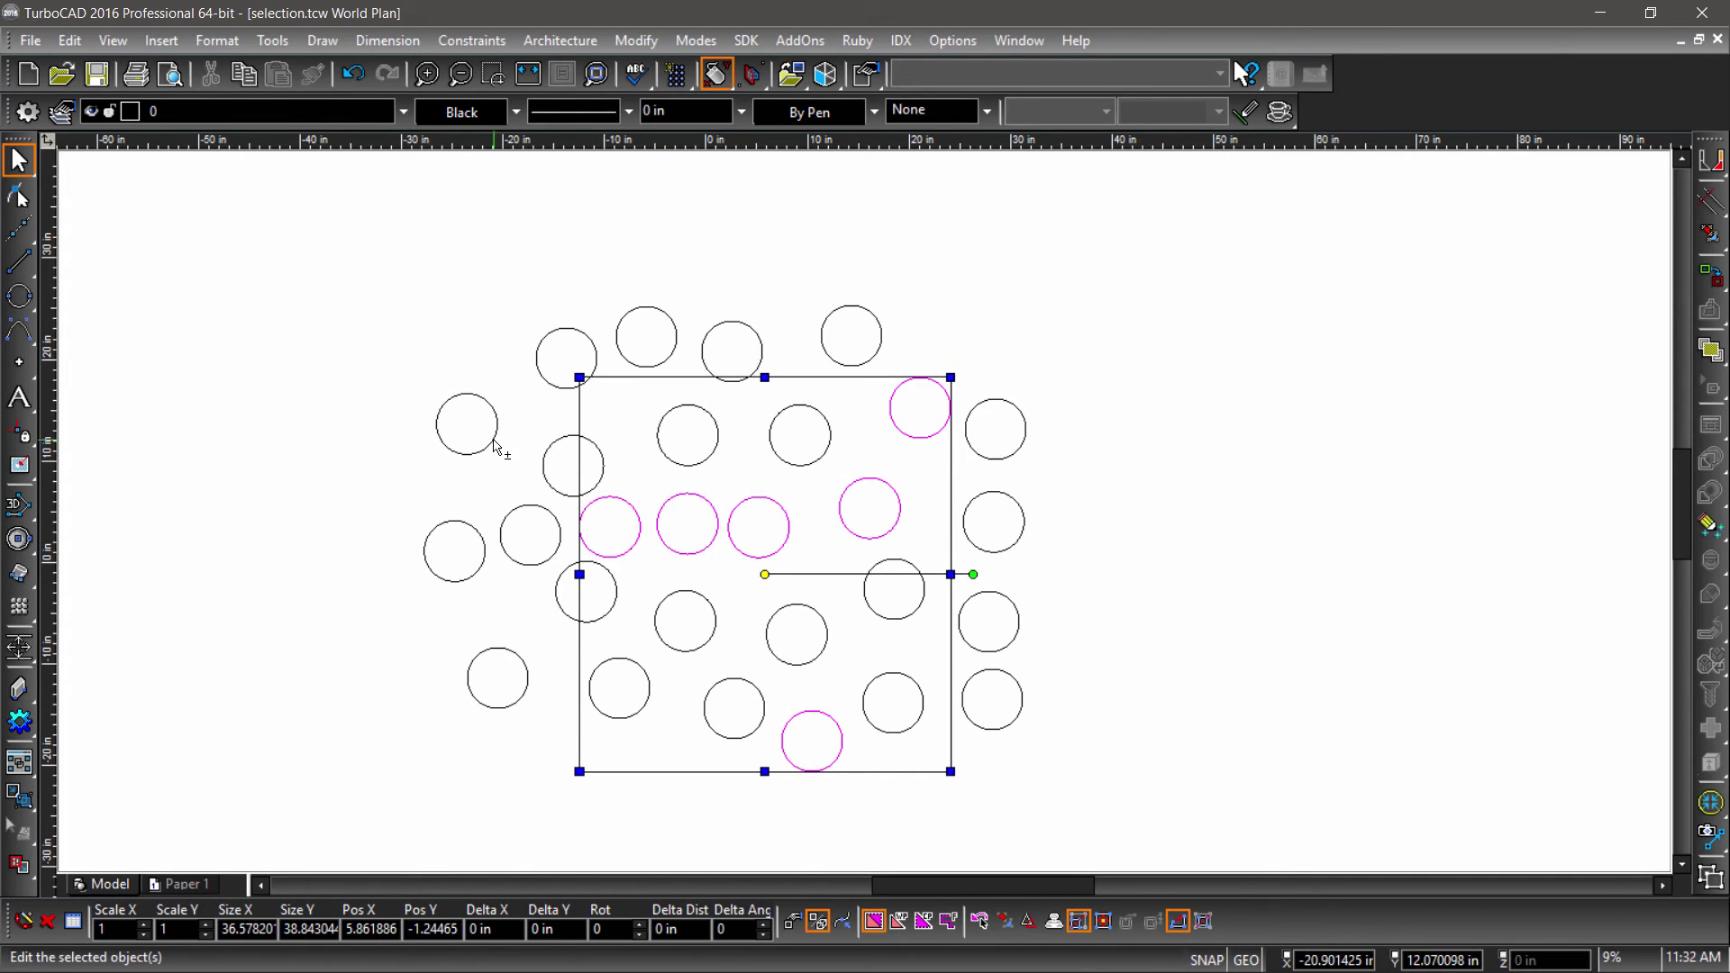
left_click(495, 447, "shift")
left_click(827, 315, "shift")
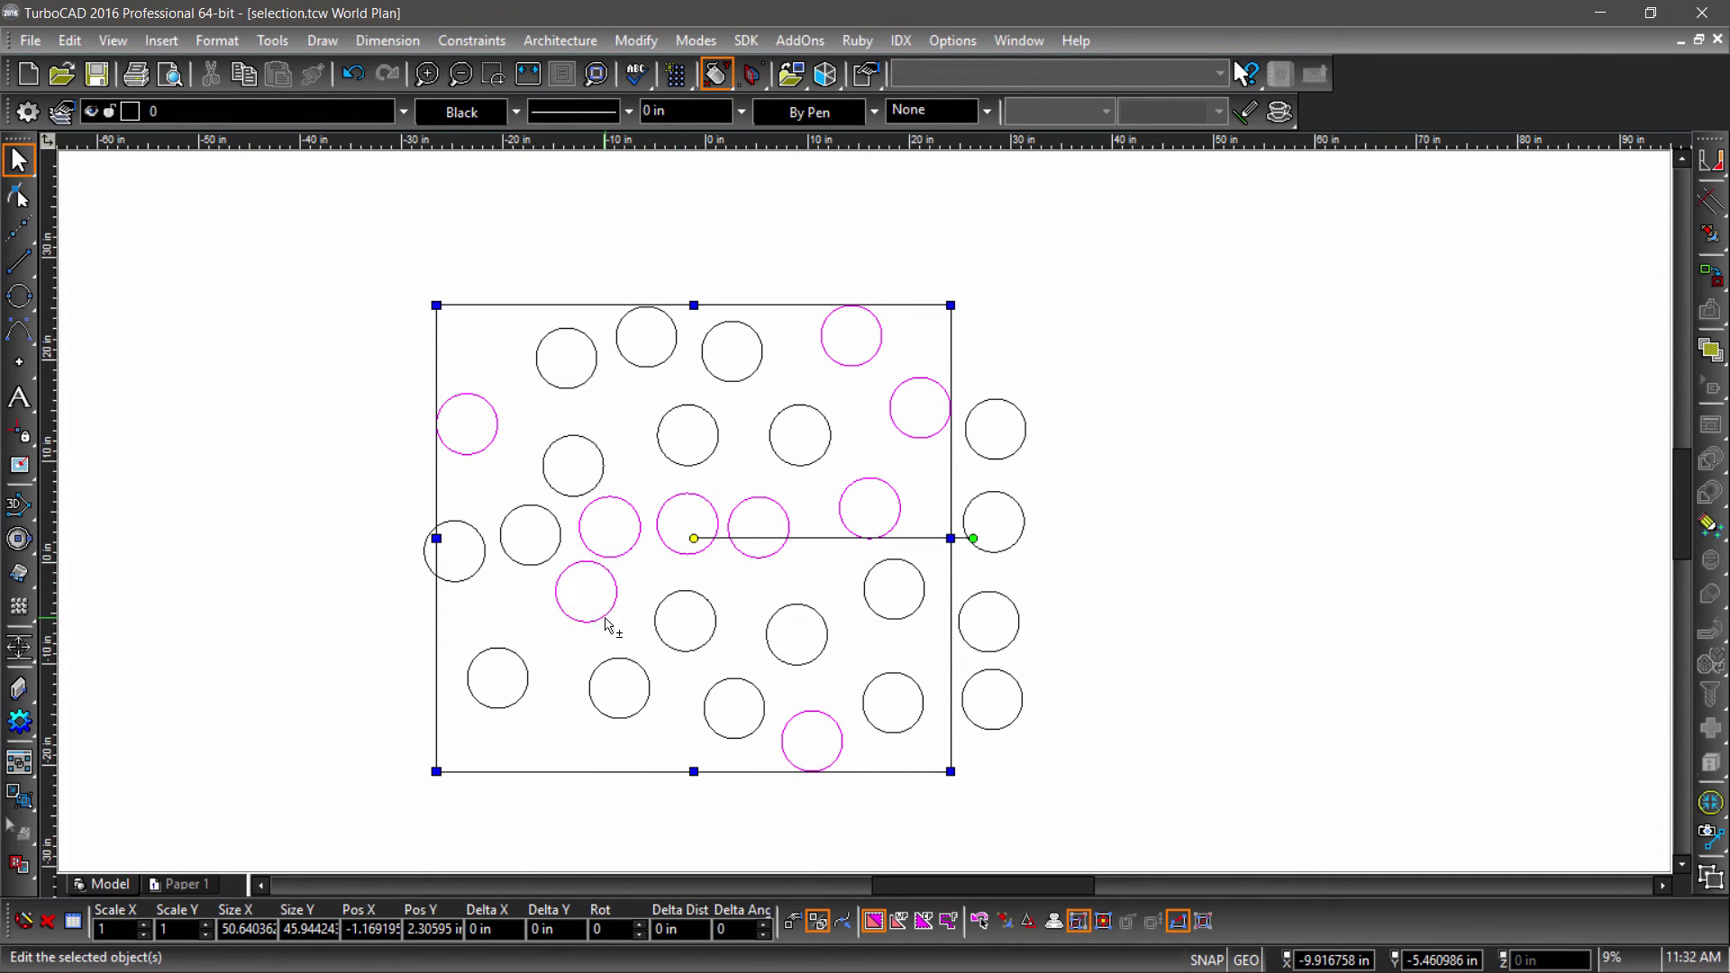
left_click(512, 698, "shift")
left_click(1013, 642, "shift")
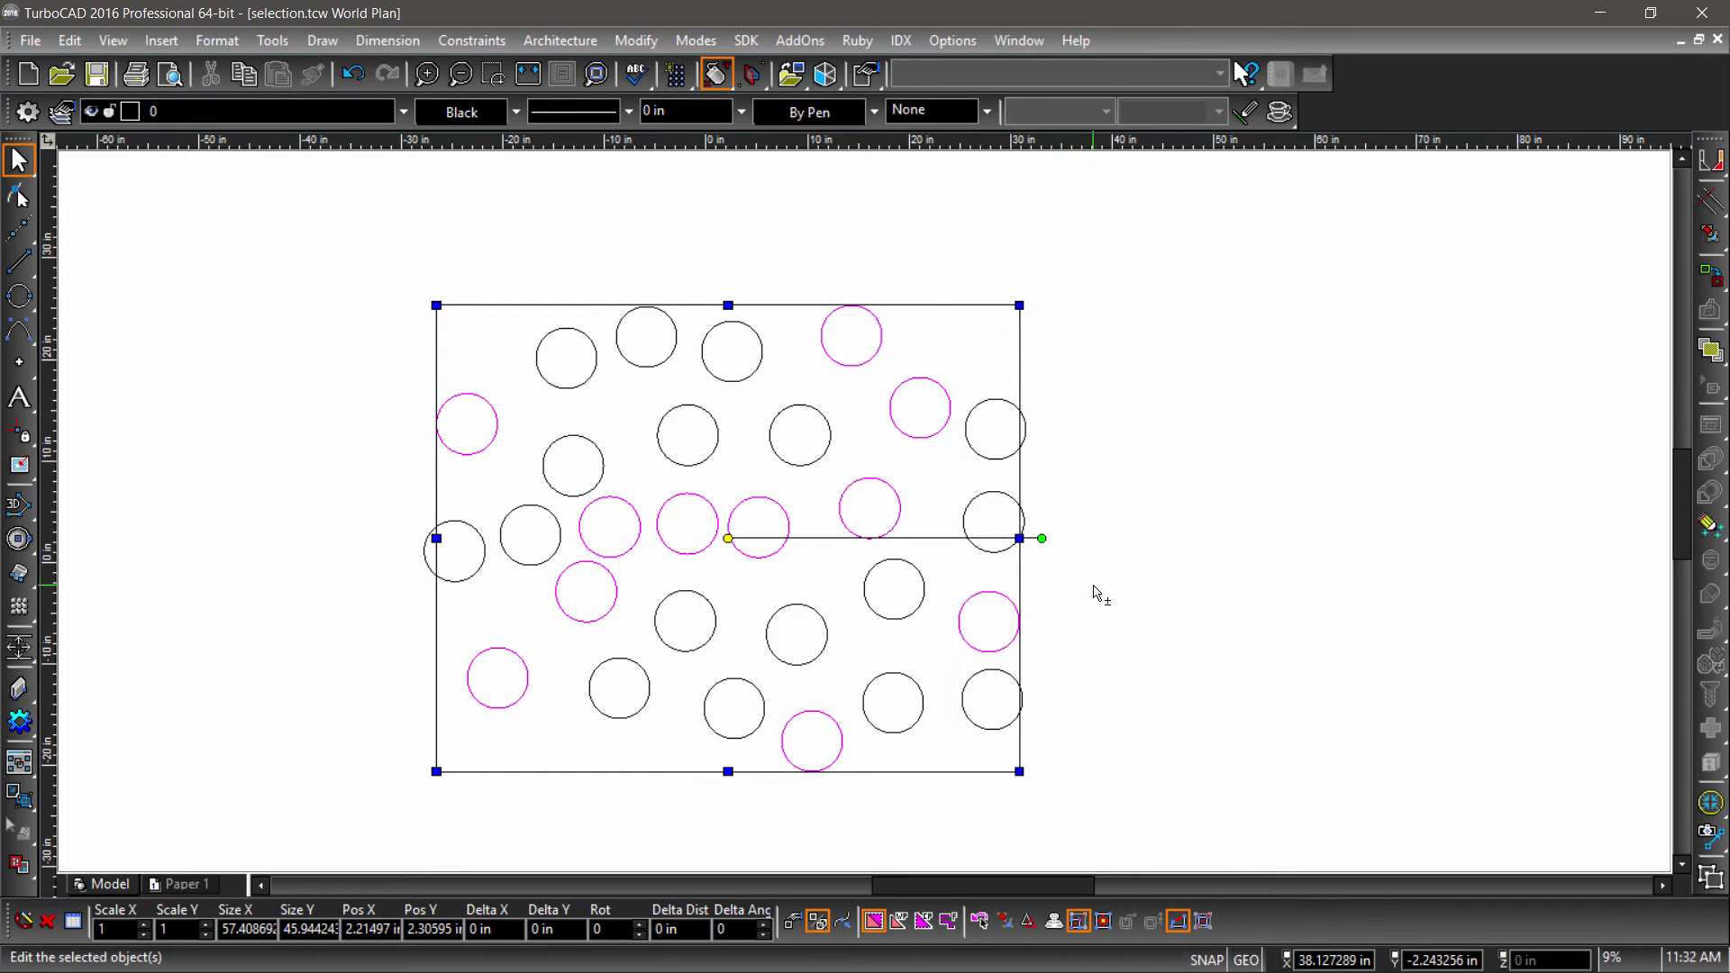
left_click(1096, 582)
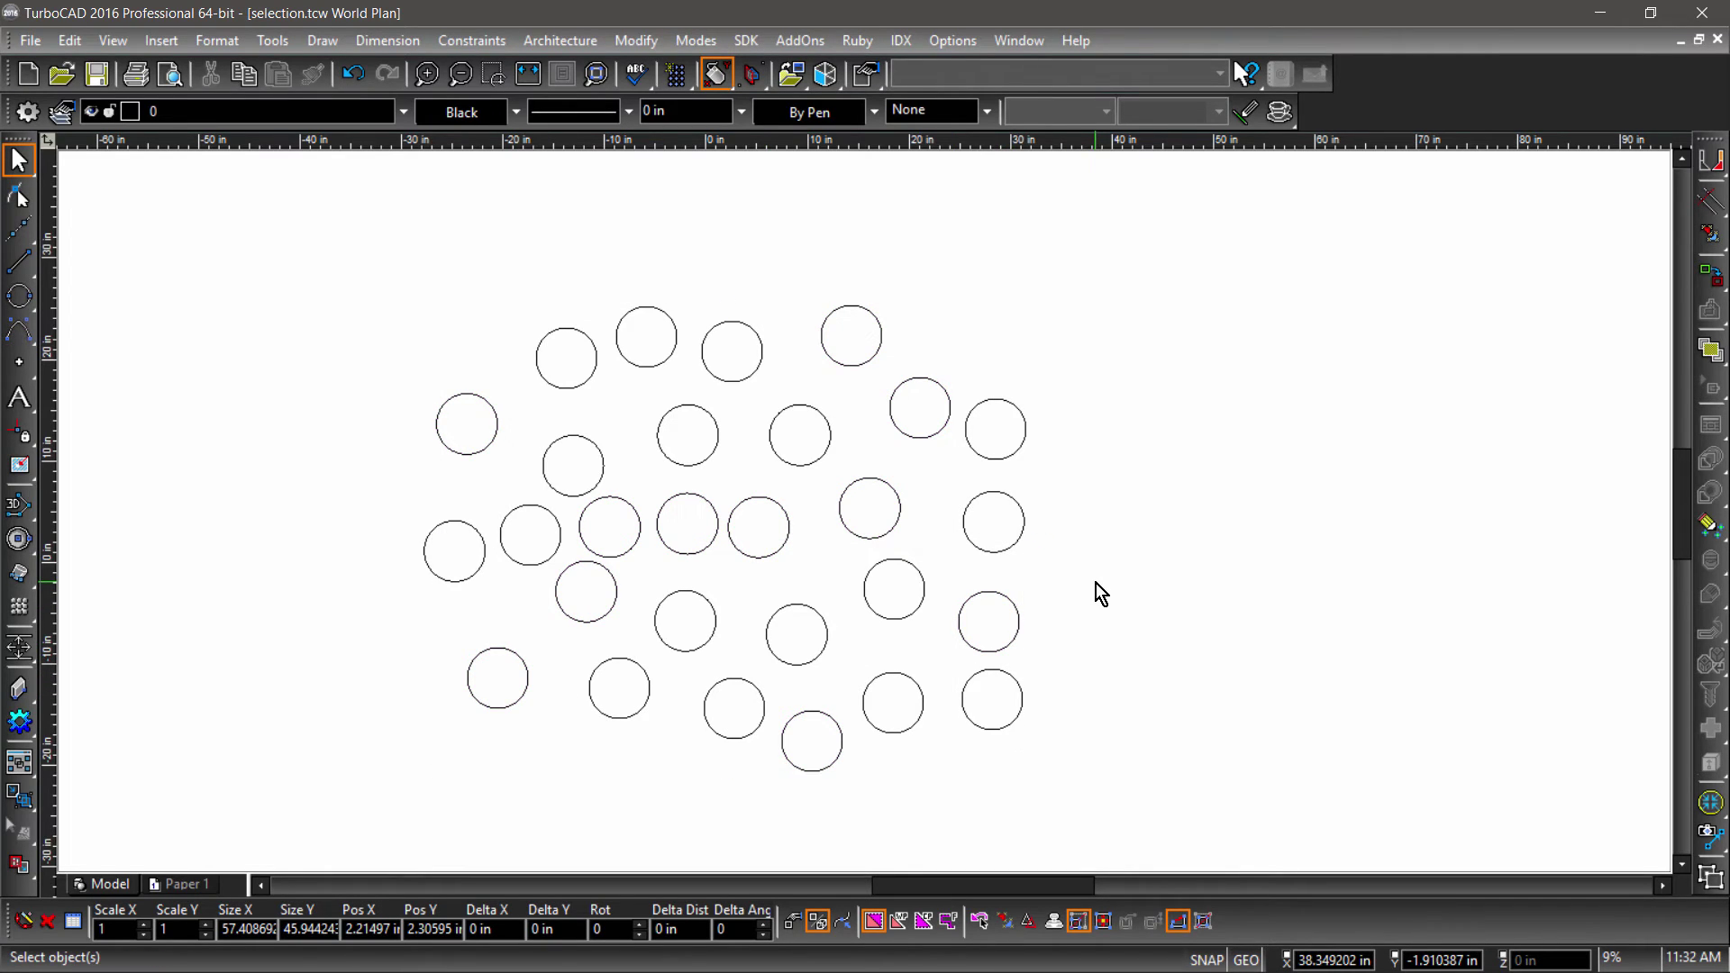
- Select the circles twice with a rectangular window, clearing the selection each time
right_click(1057, 354)
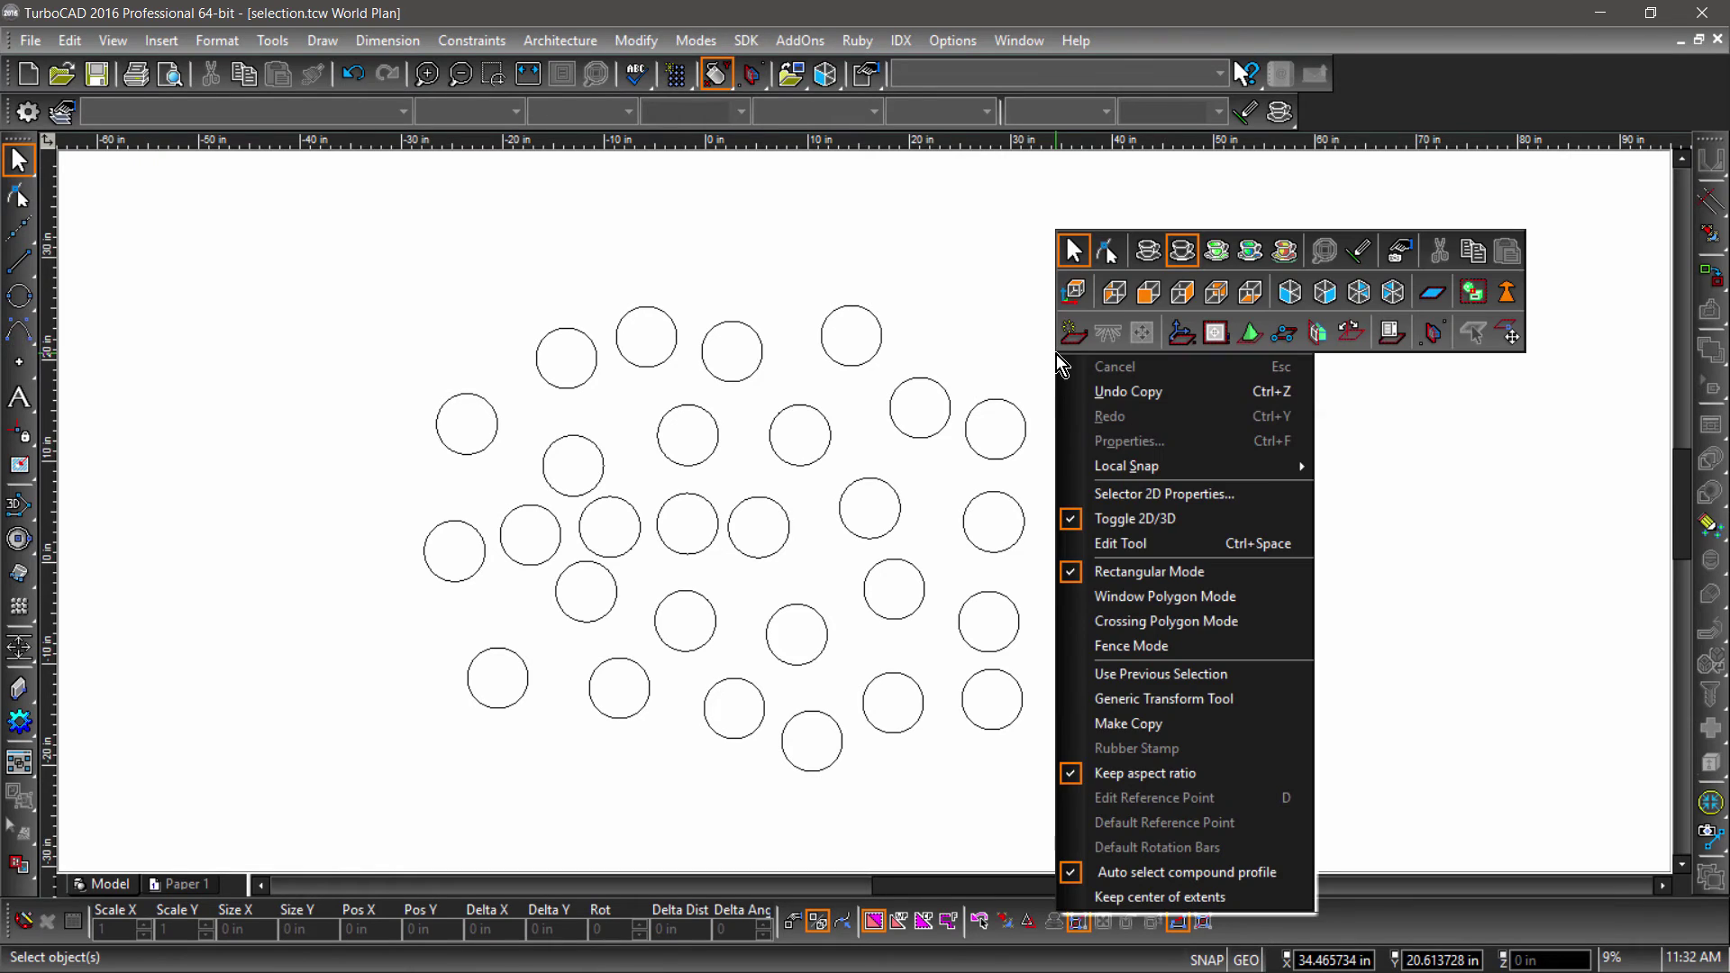
left_click(1119, 573)
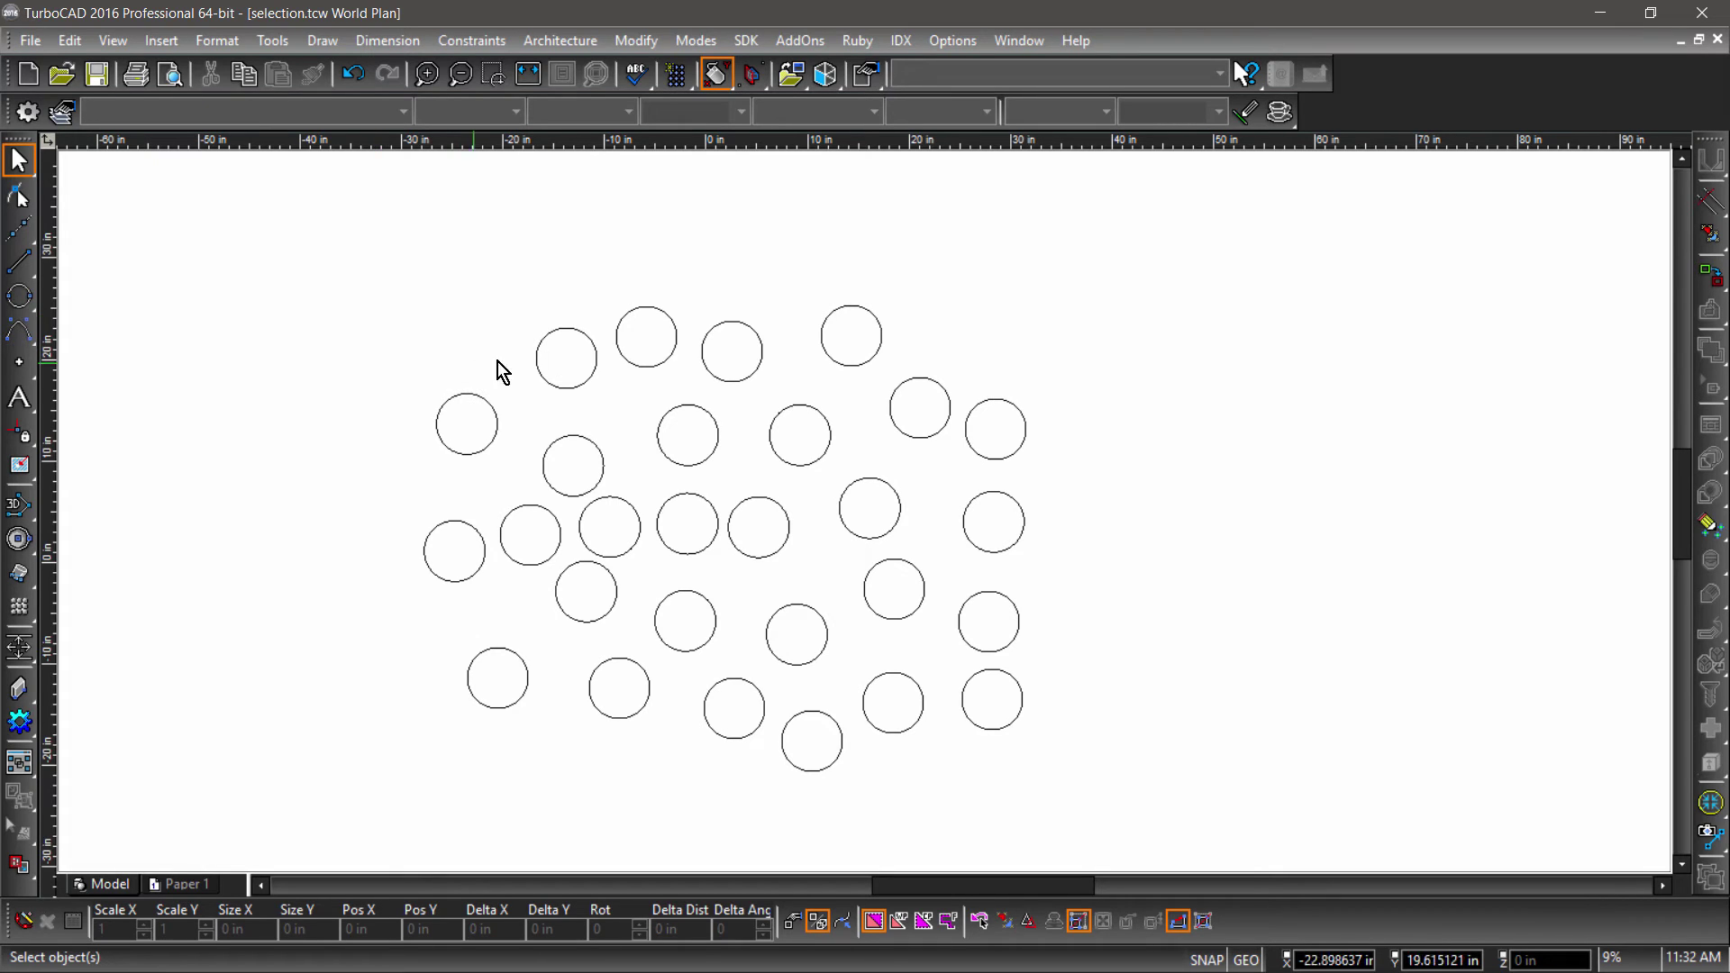
left_click(551, 350)
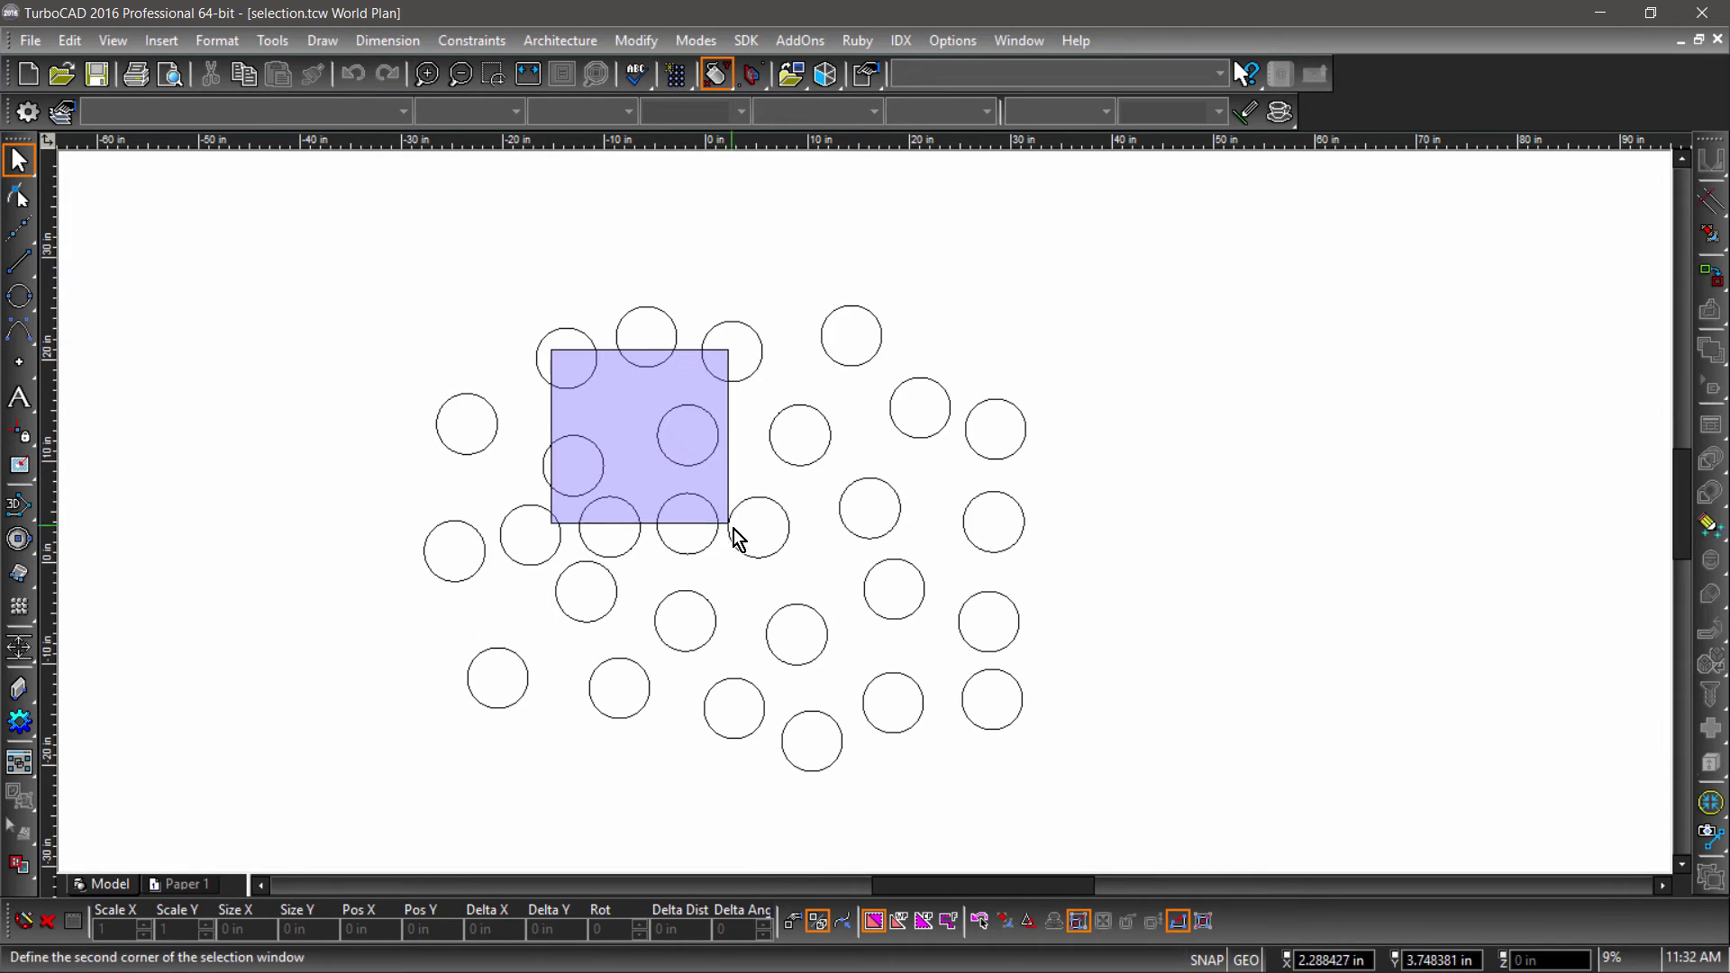
left_click(927, 651)
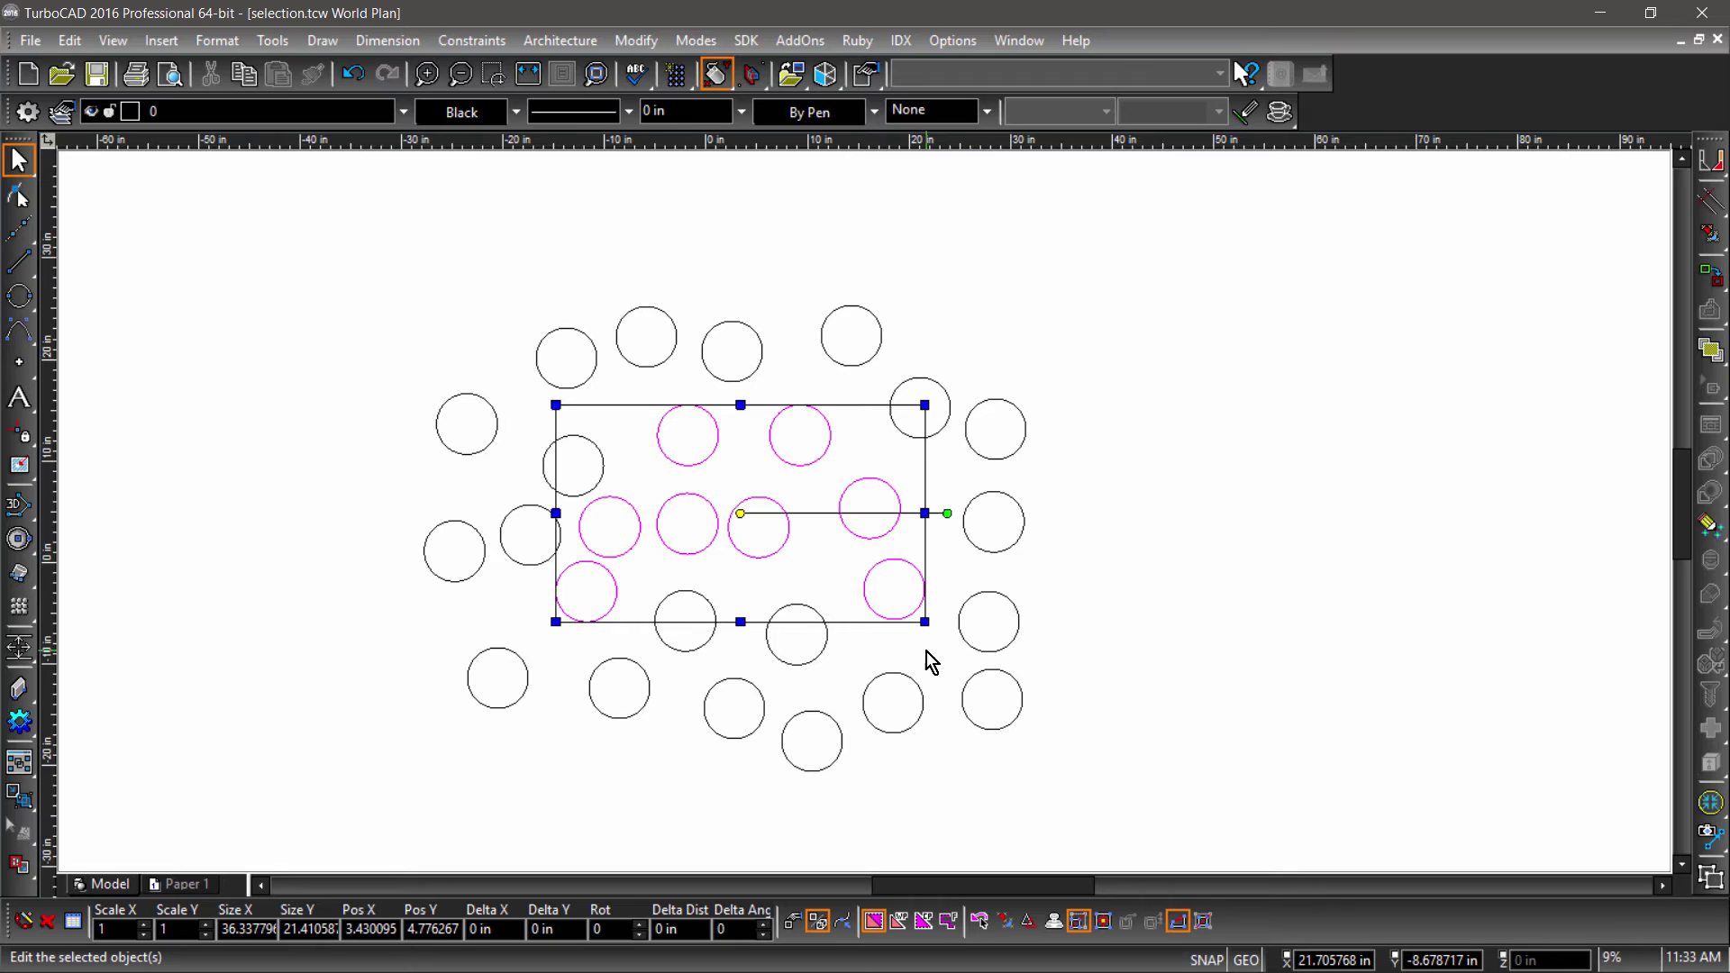
left_click(1084, 655)
left_click(1008, 706)
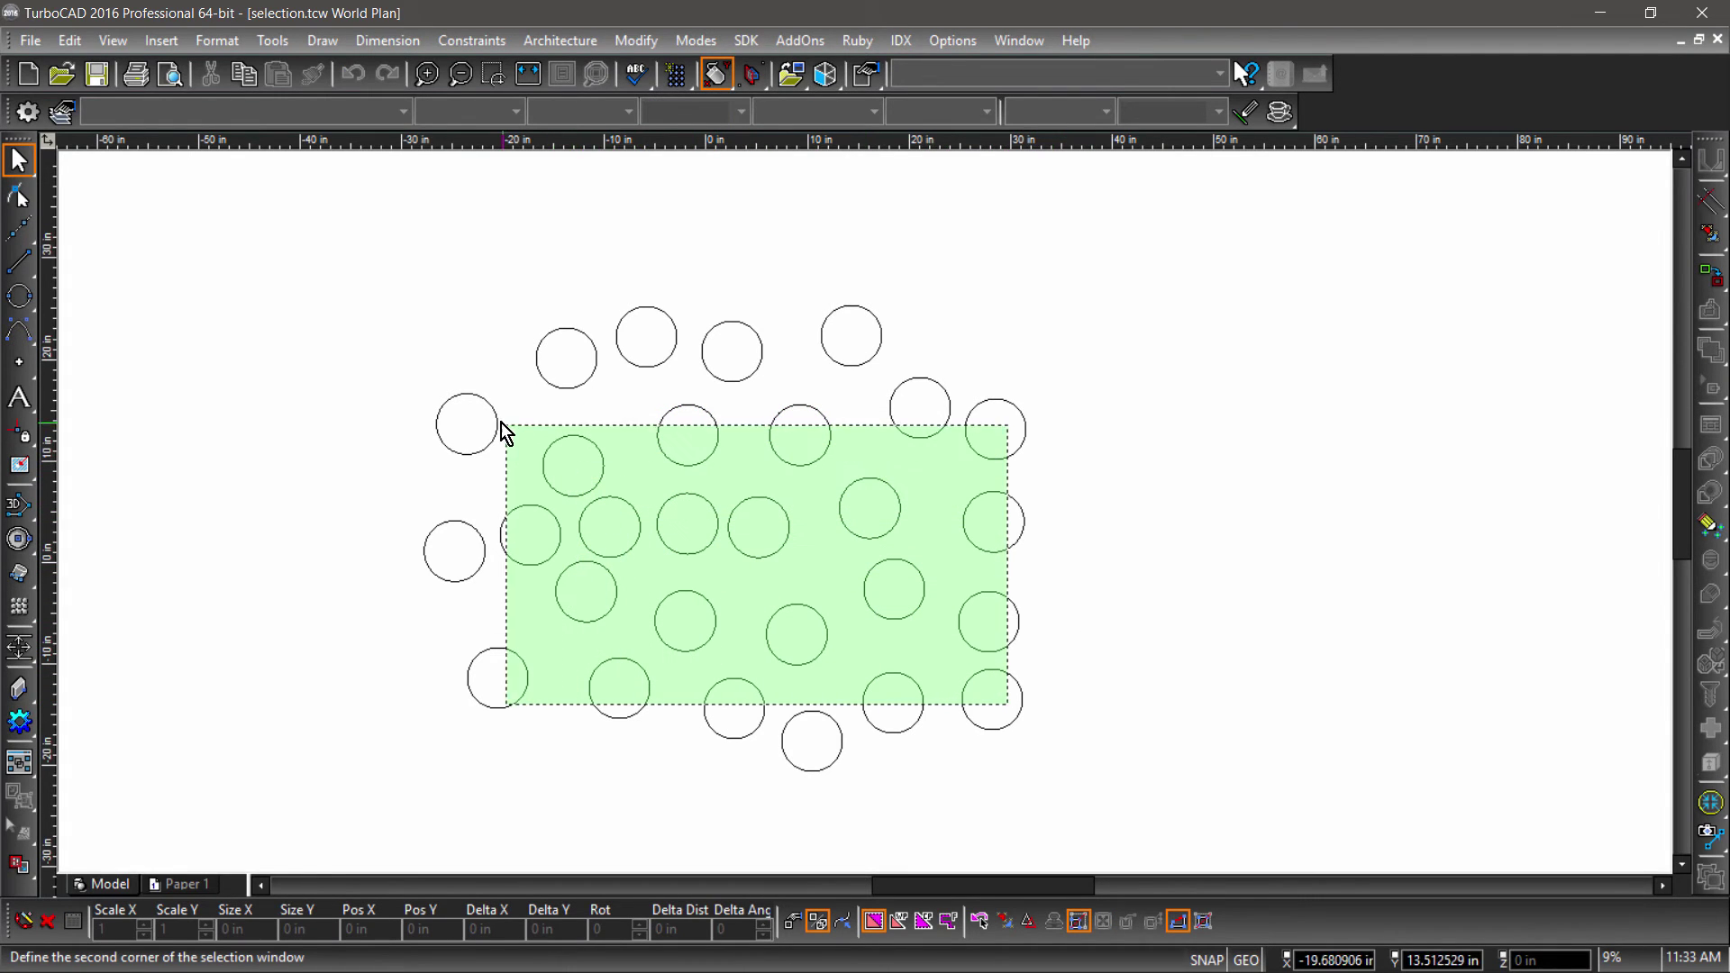
left_click(467, 425)
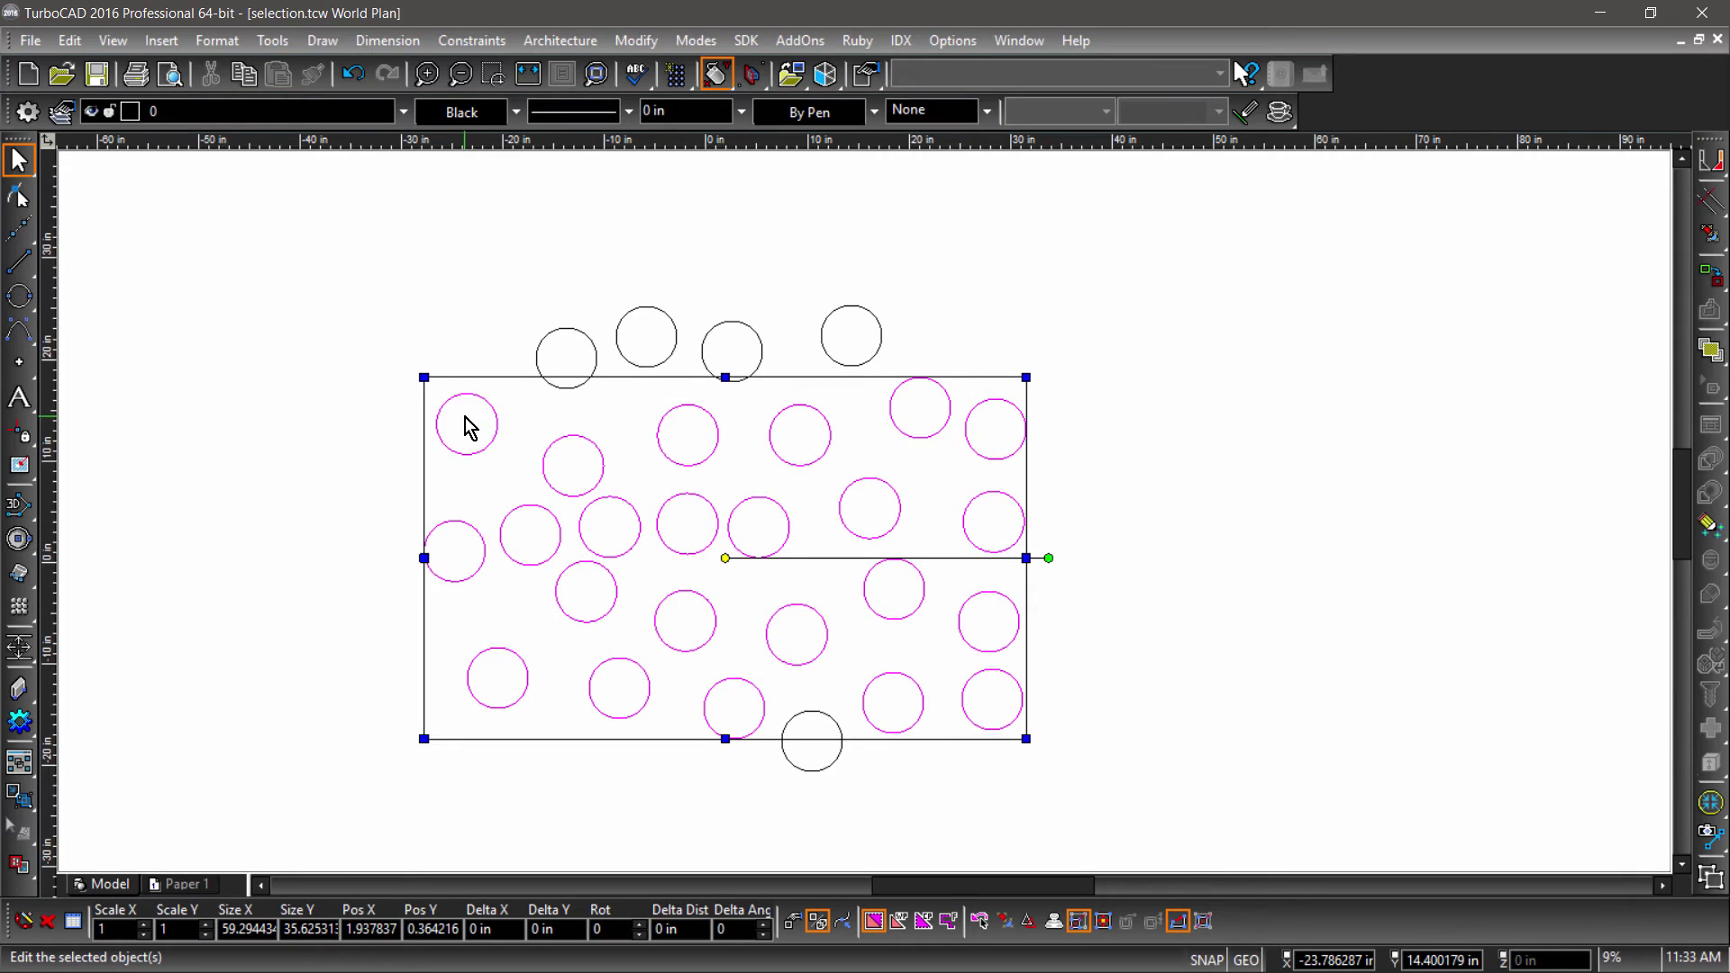
left_click(425, 312)
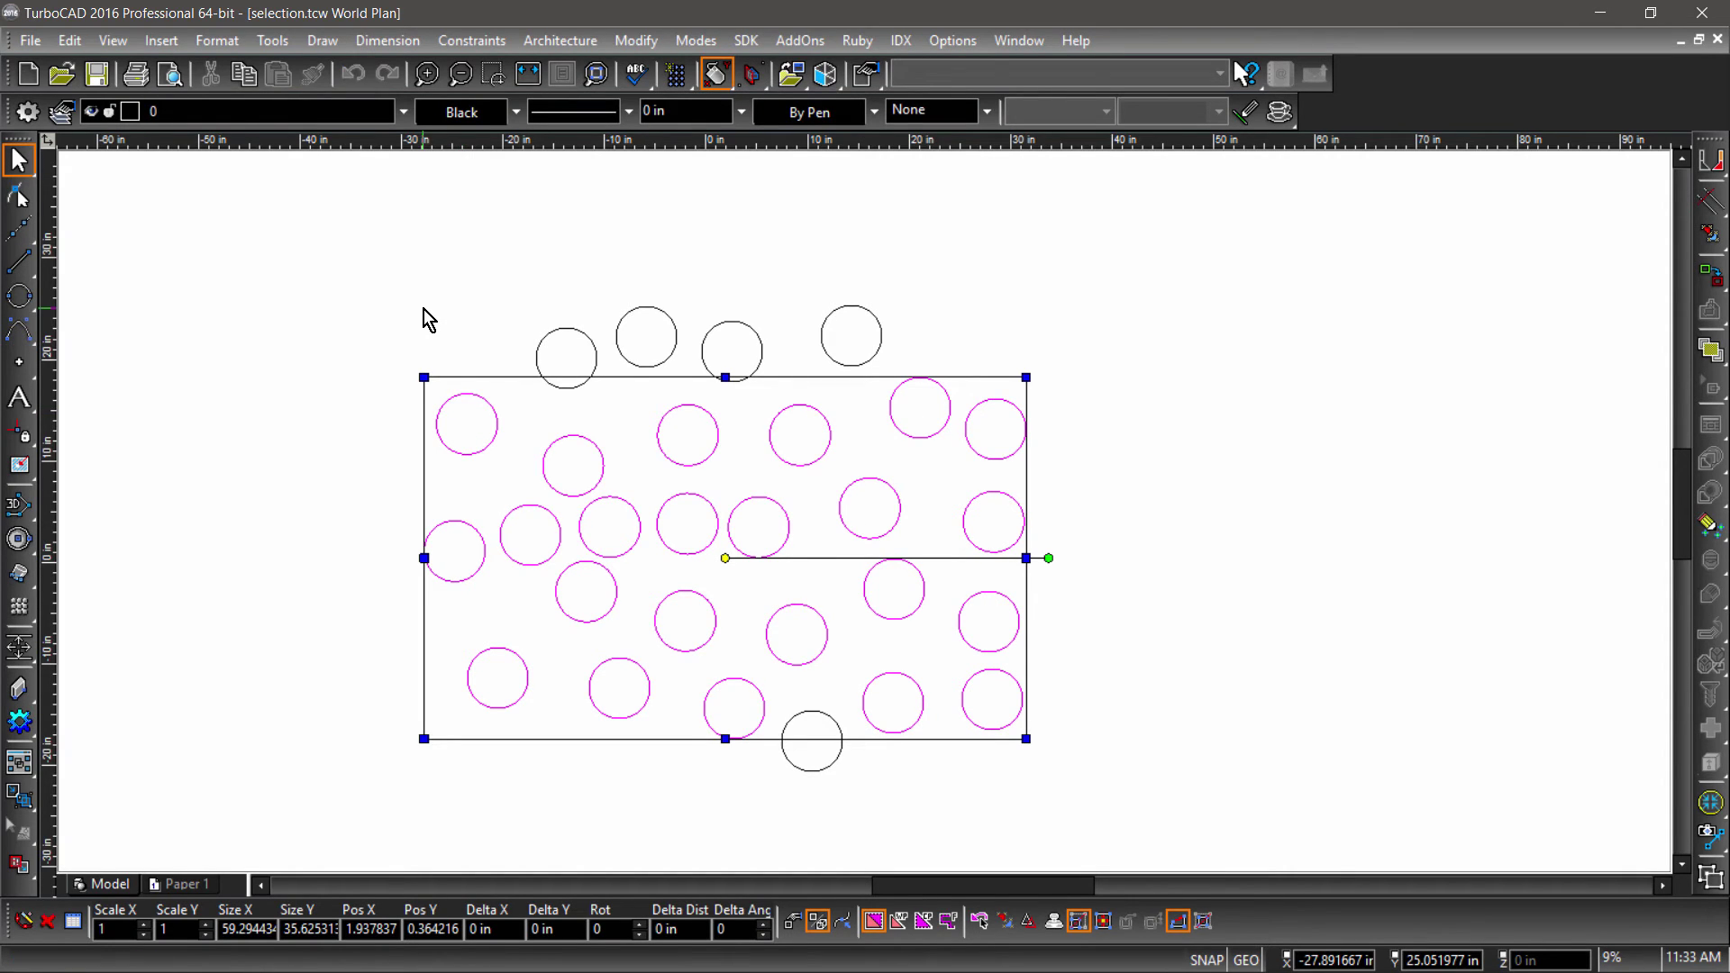
right_click(472, 342)
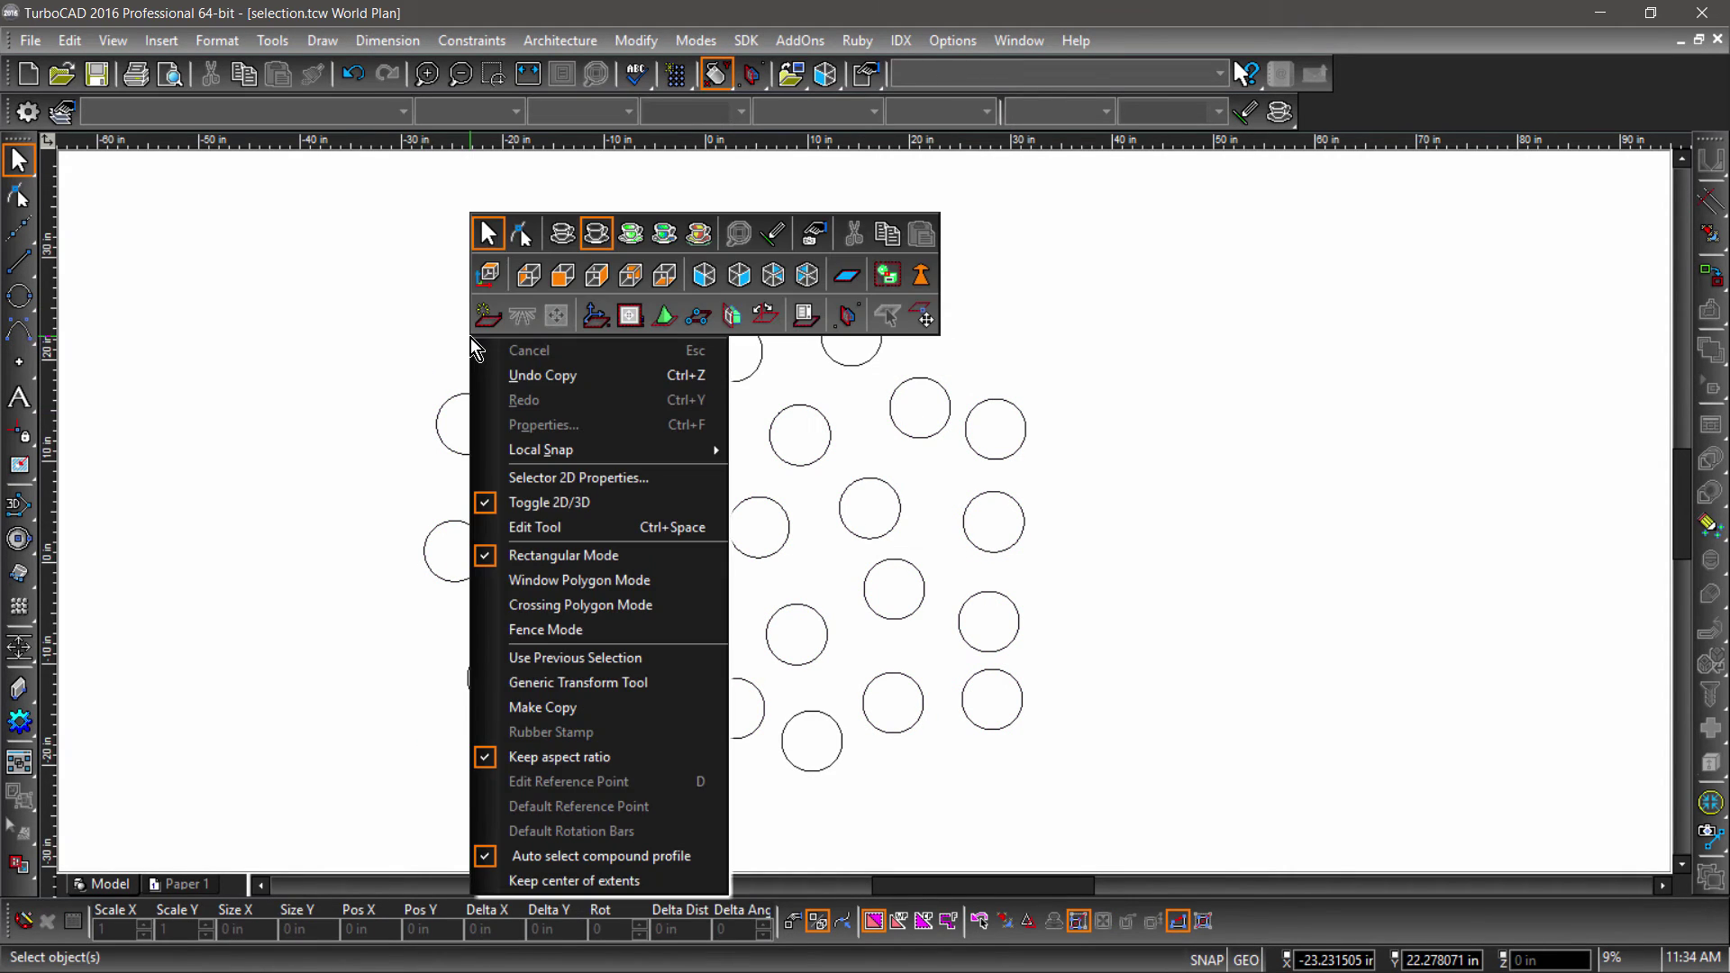
- Select the enclosed circles with a Window Polygon drawn around the left cluster
left_click(545, 579)
left_click(577, 299)
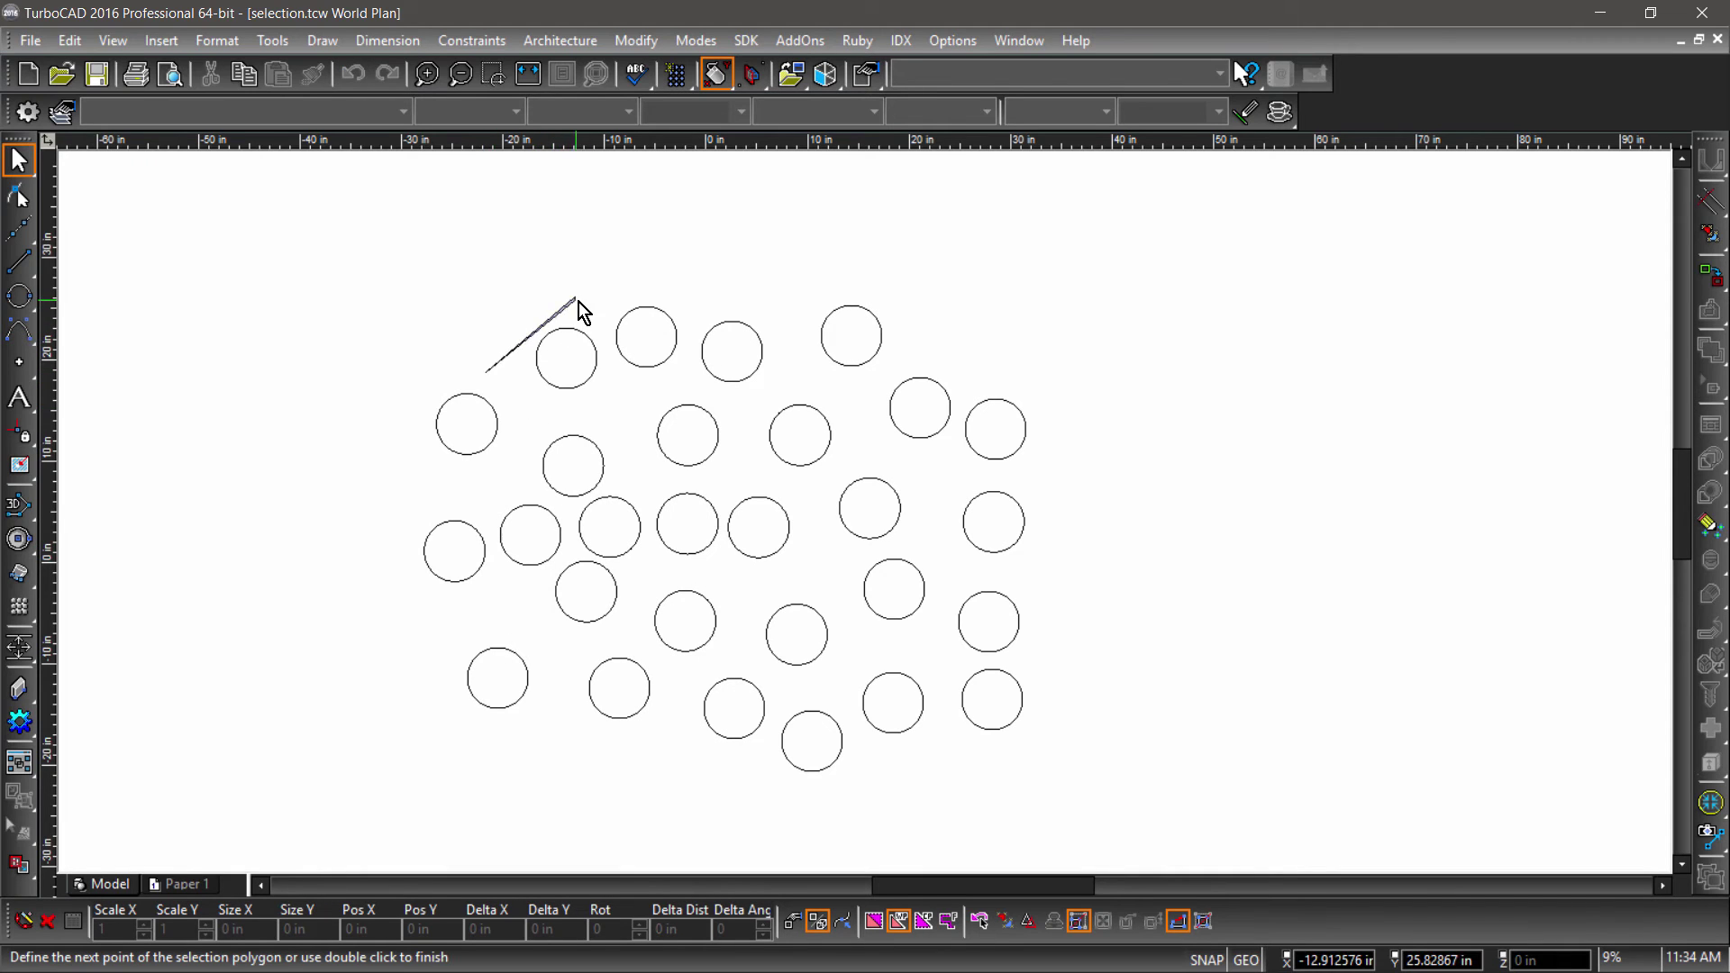
left_click(694, 300)
left_click(801, 381)
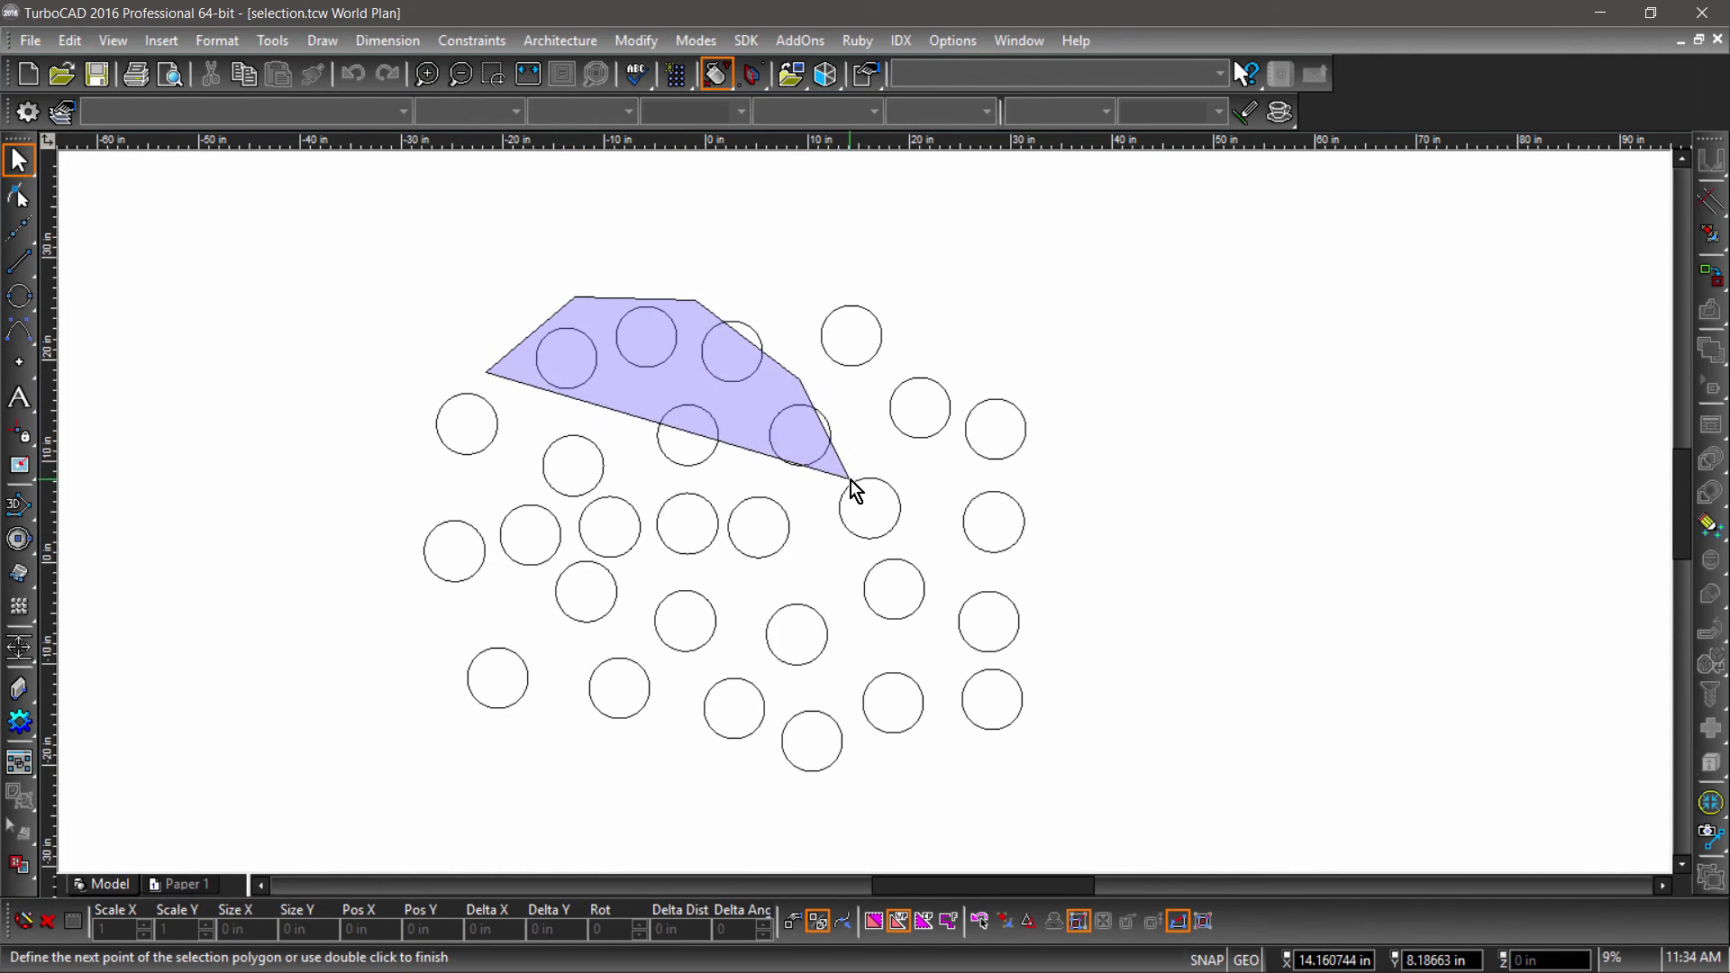
left_click(884, 467)
left_click(931, 541)
left_click(945, 620)
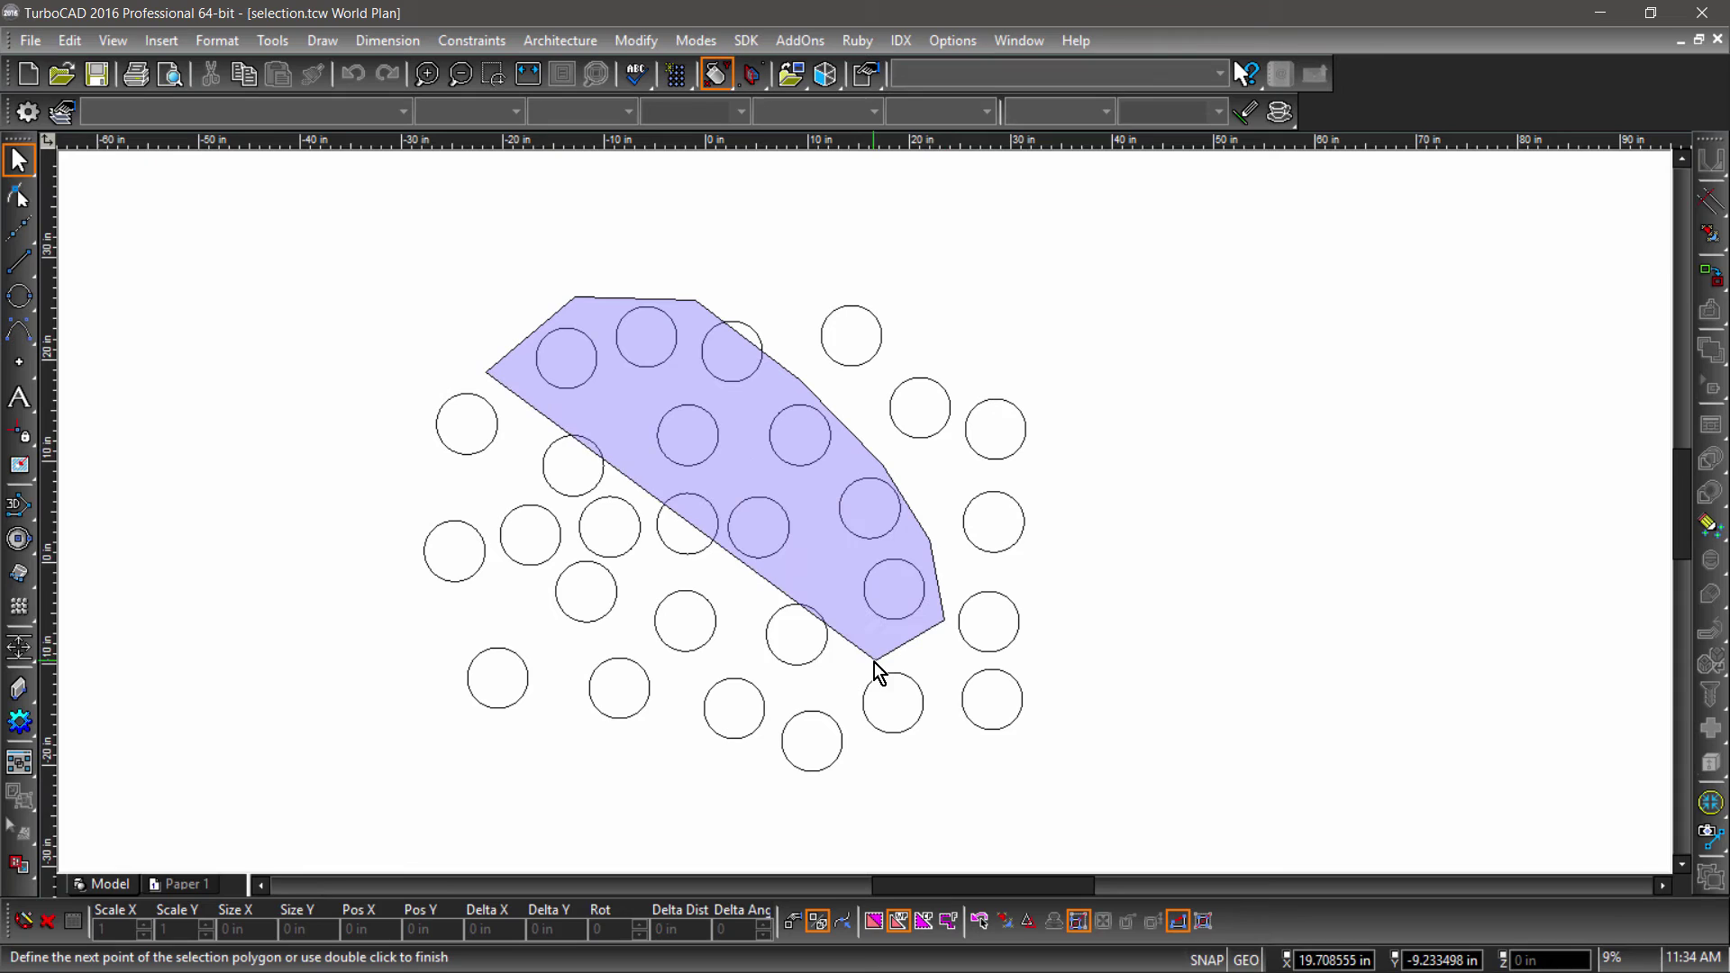
left_click(798, 694)
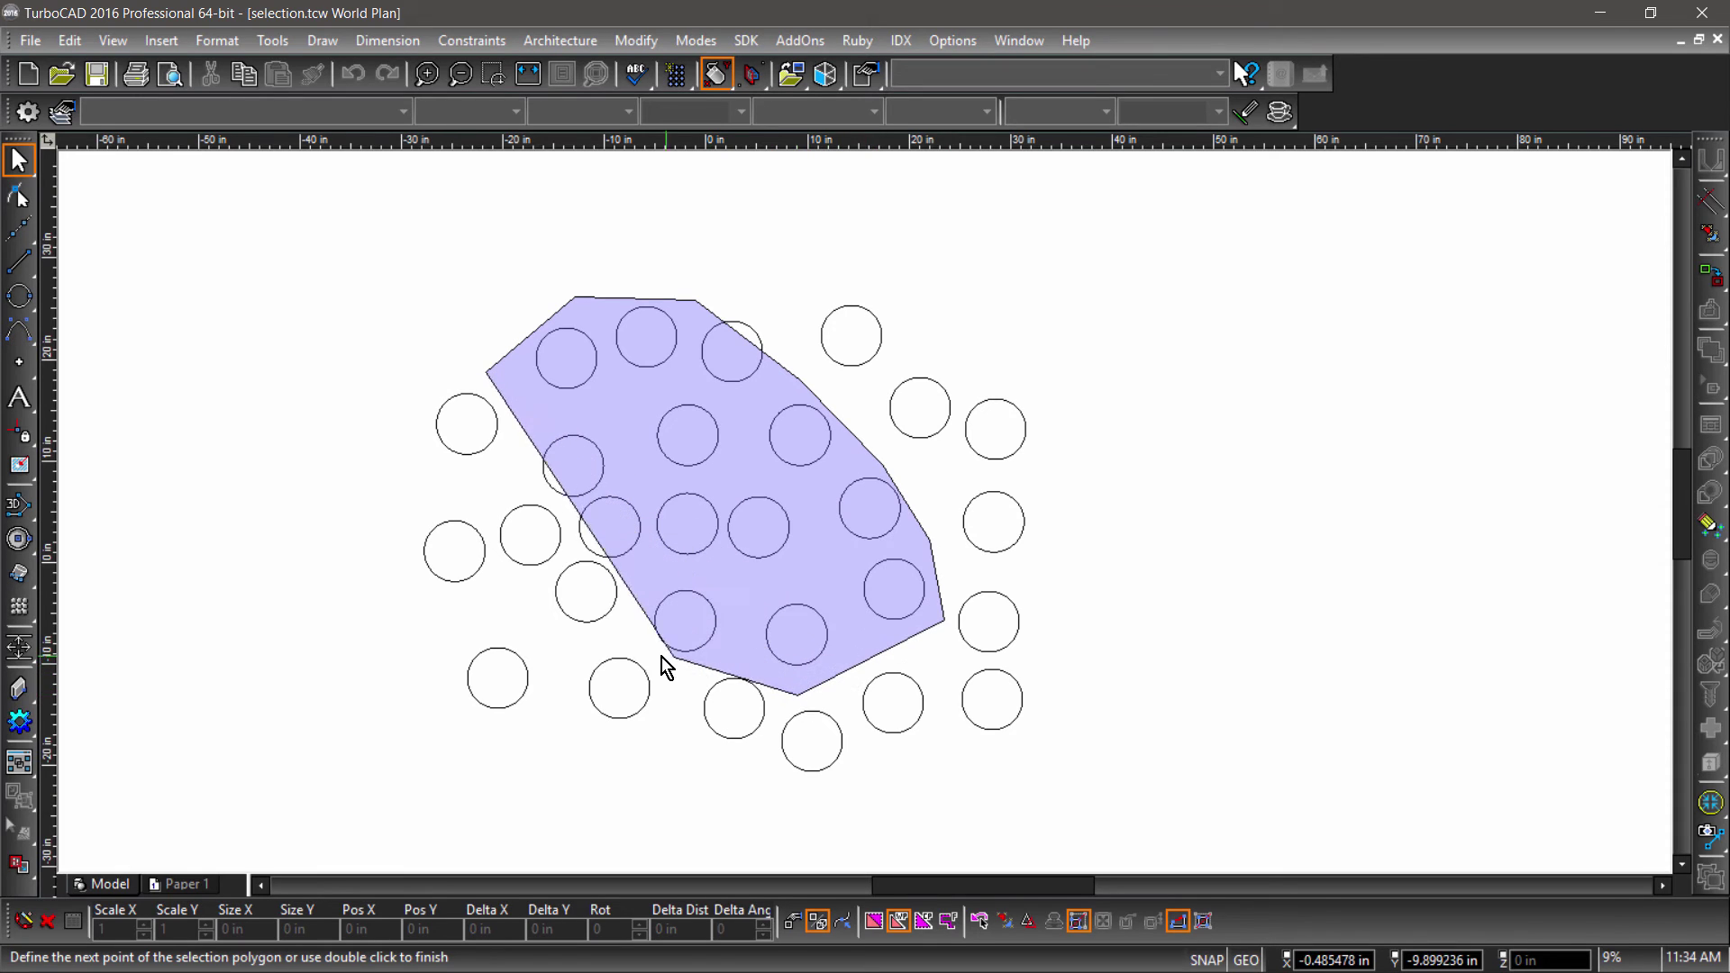
double_click(559, 649)
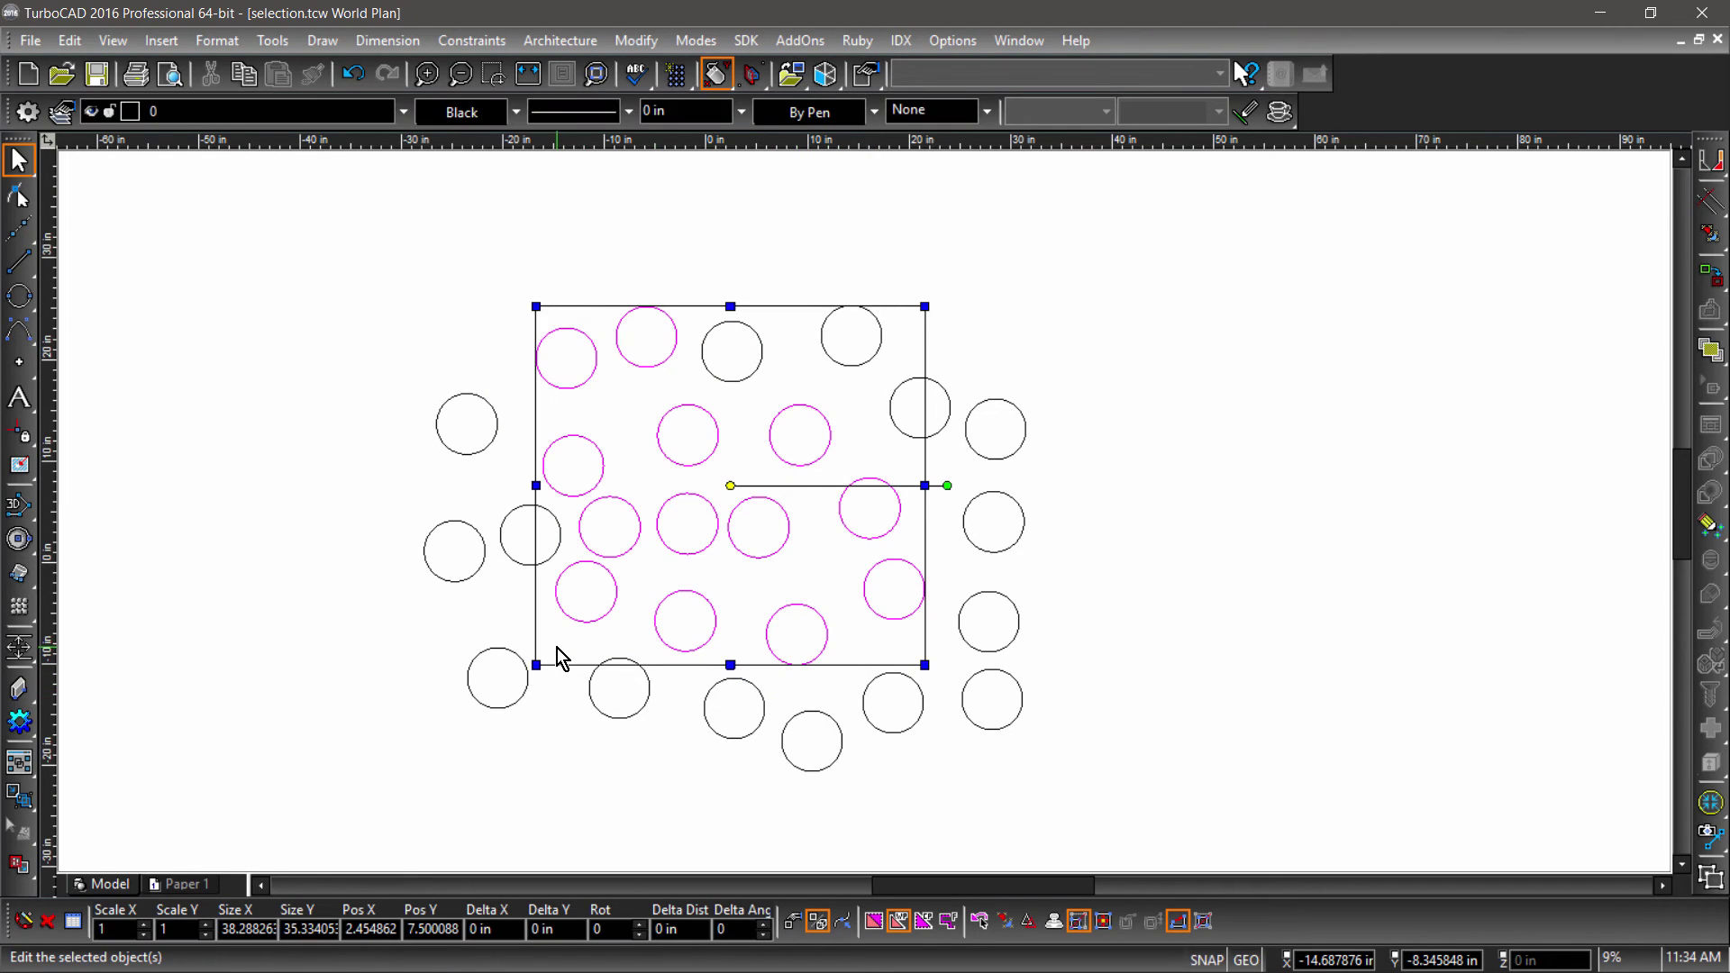
- Select circles with a Crossing Polygon drawn through the right and lower circles
right_click(1041, 284)
left_click(1085, 552)
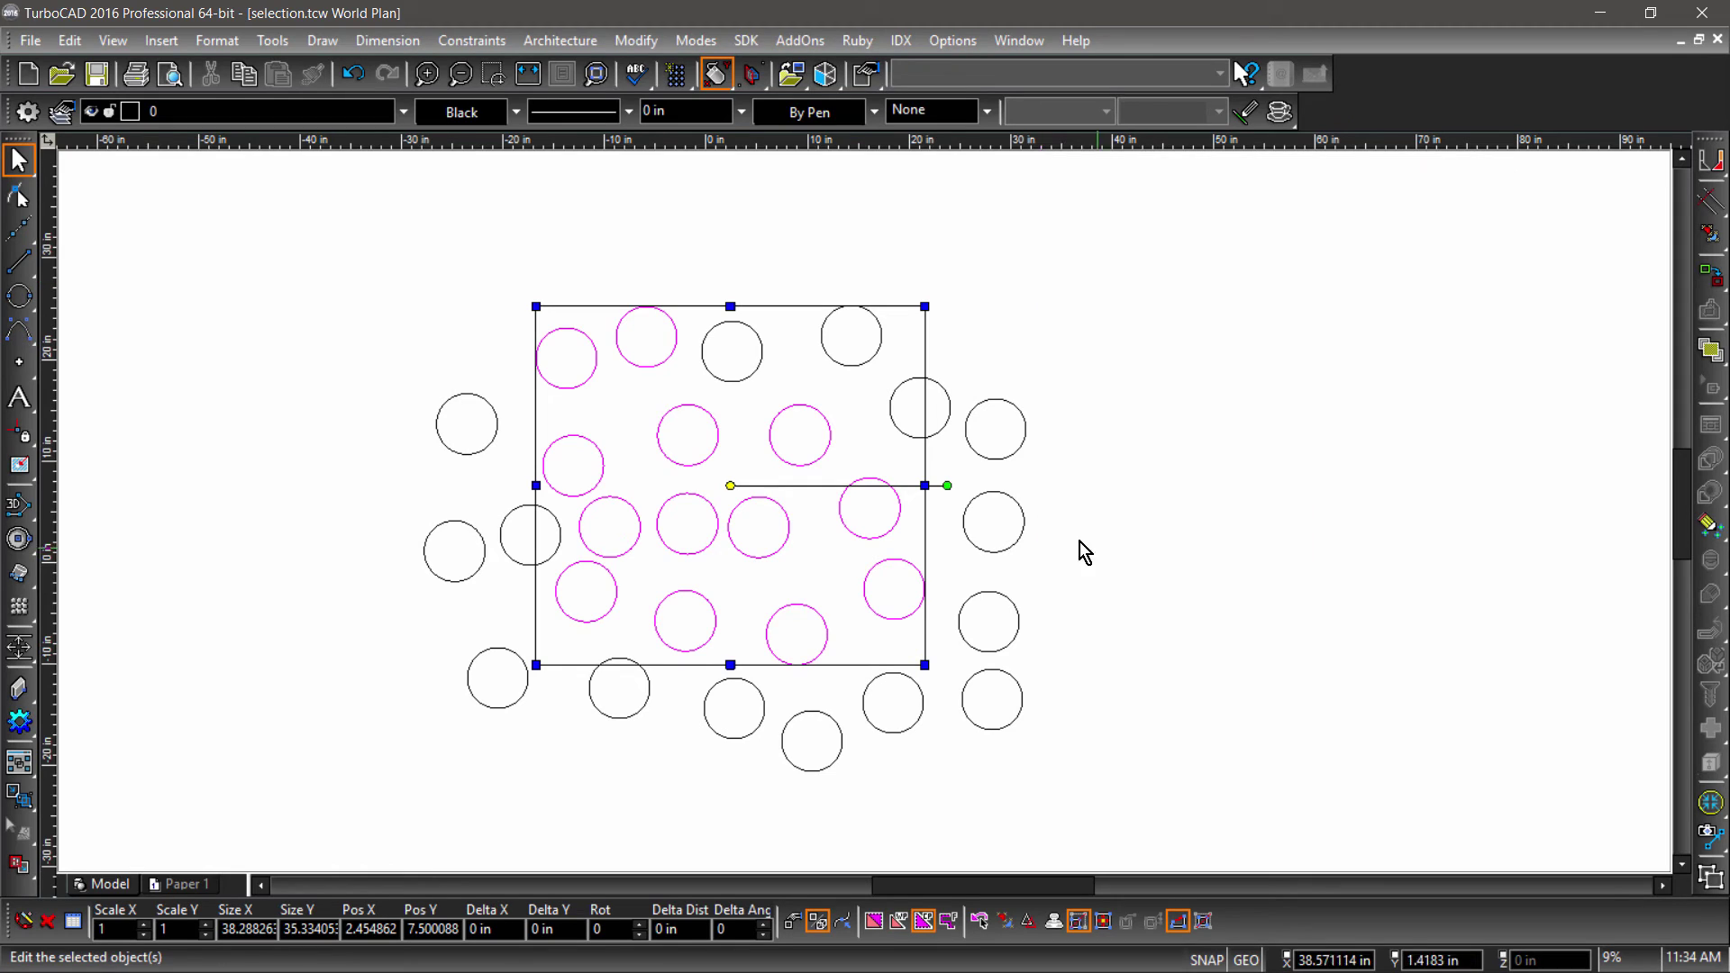
left_click(1051, 427)
left_click(986, 638)
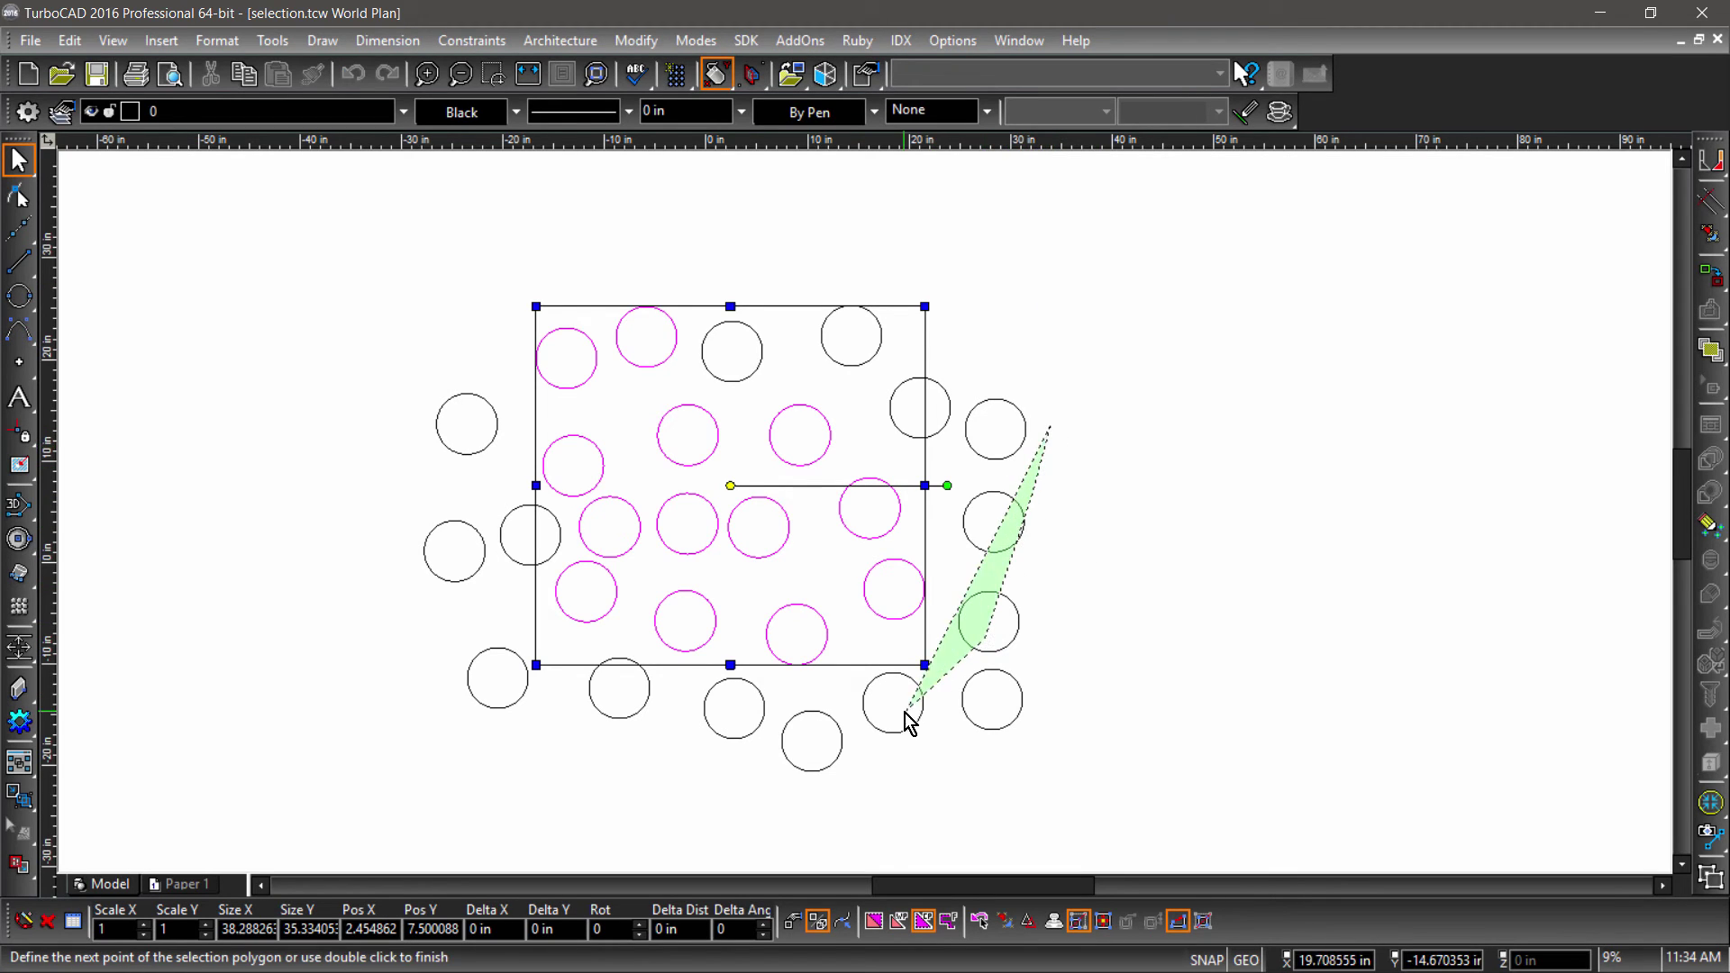
left_click(904, 708)
left_click(803, 747)
left_click(499, 681)
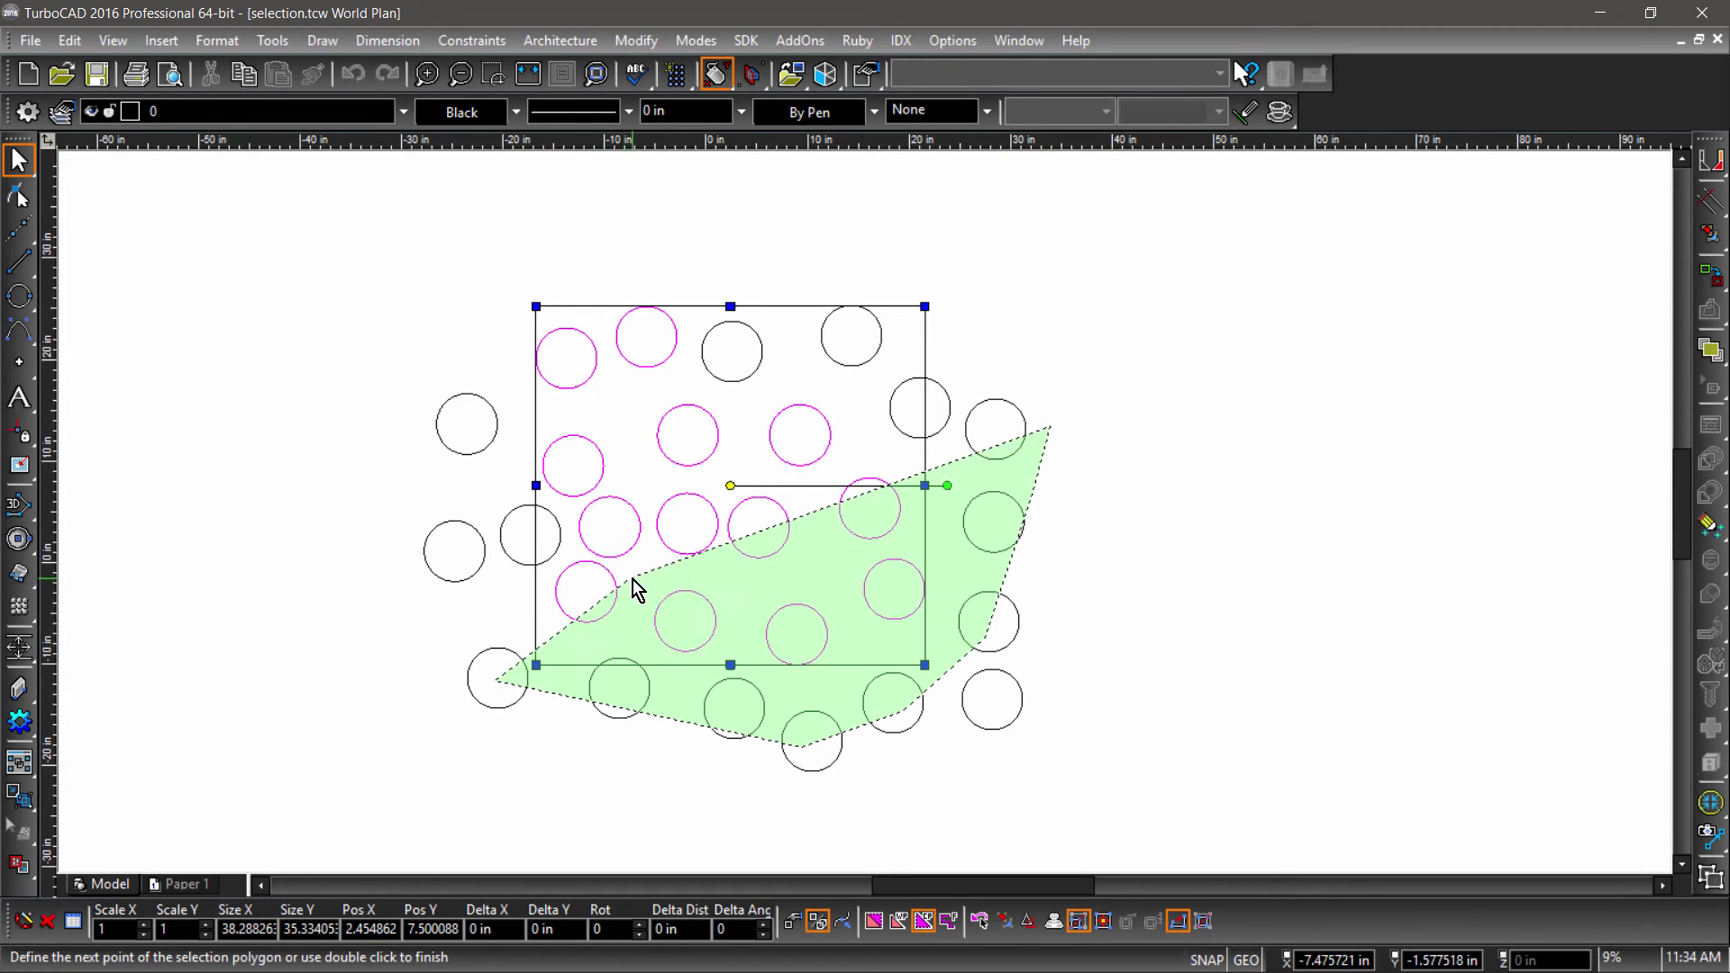
left_click(636, 577)
left_click(626, 466)
double_click(764, 262)
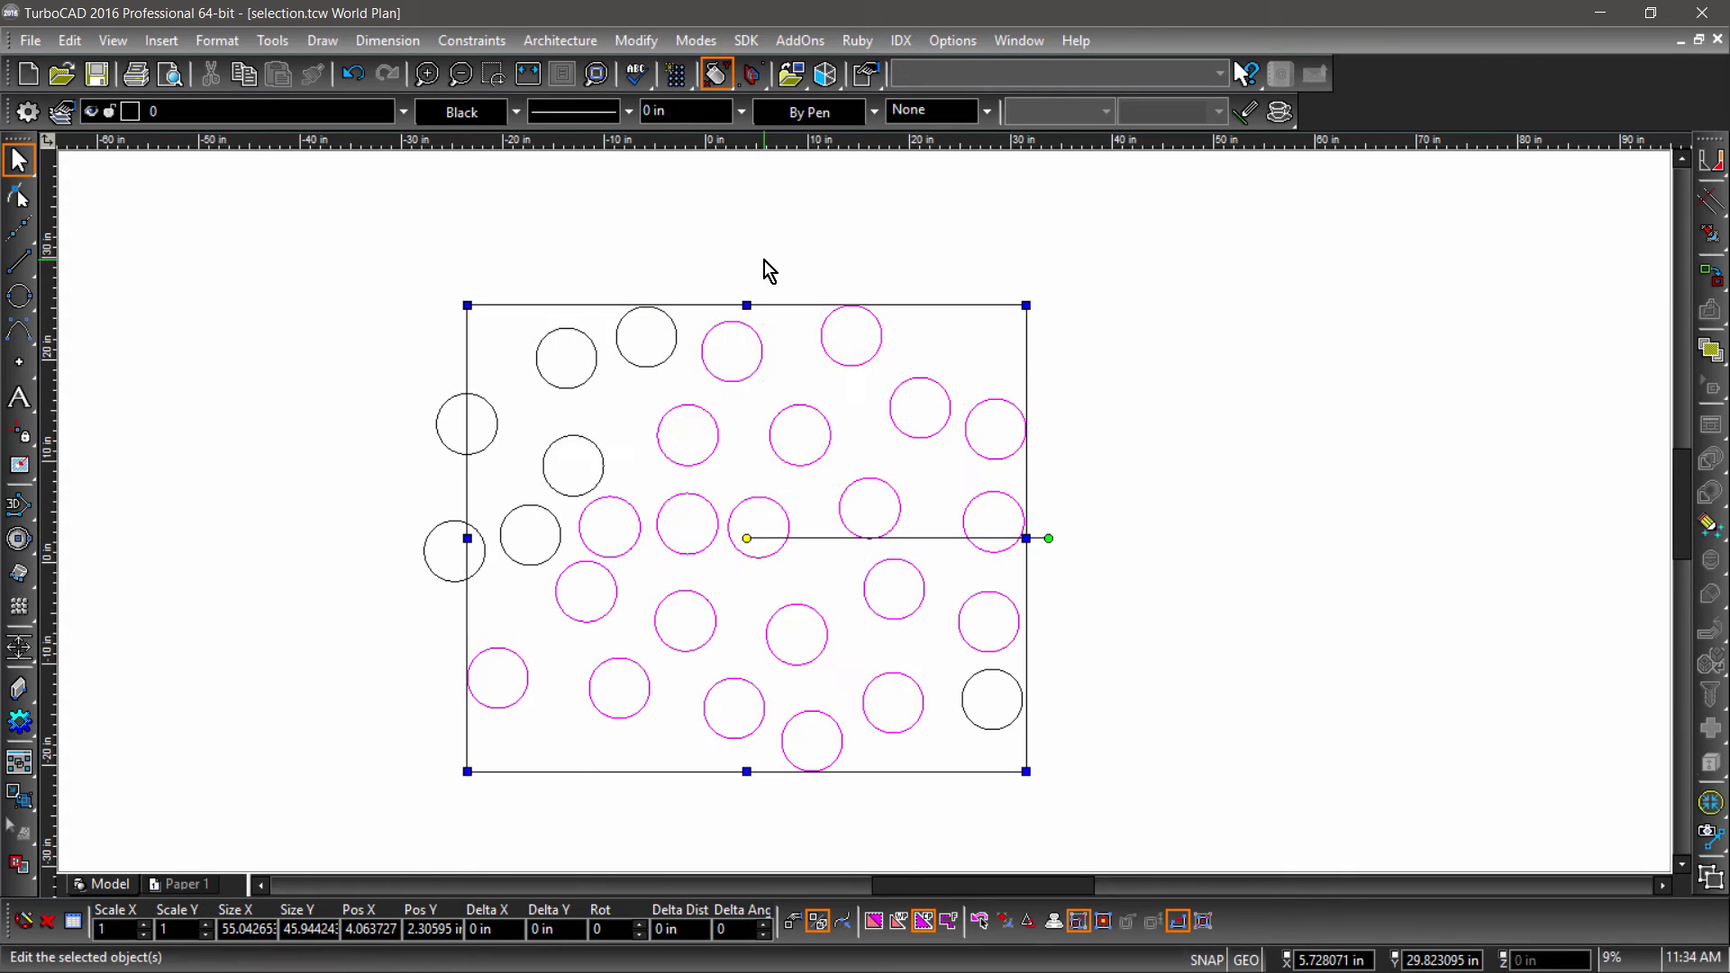
right_click(765, 261)
- Fence-select the 13 circles crossed by a multi-point fence line
left_click(866, 549)
left_click(678, 263)
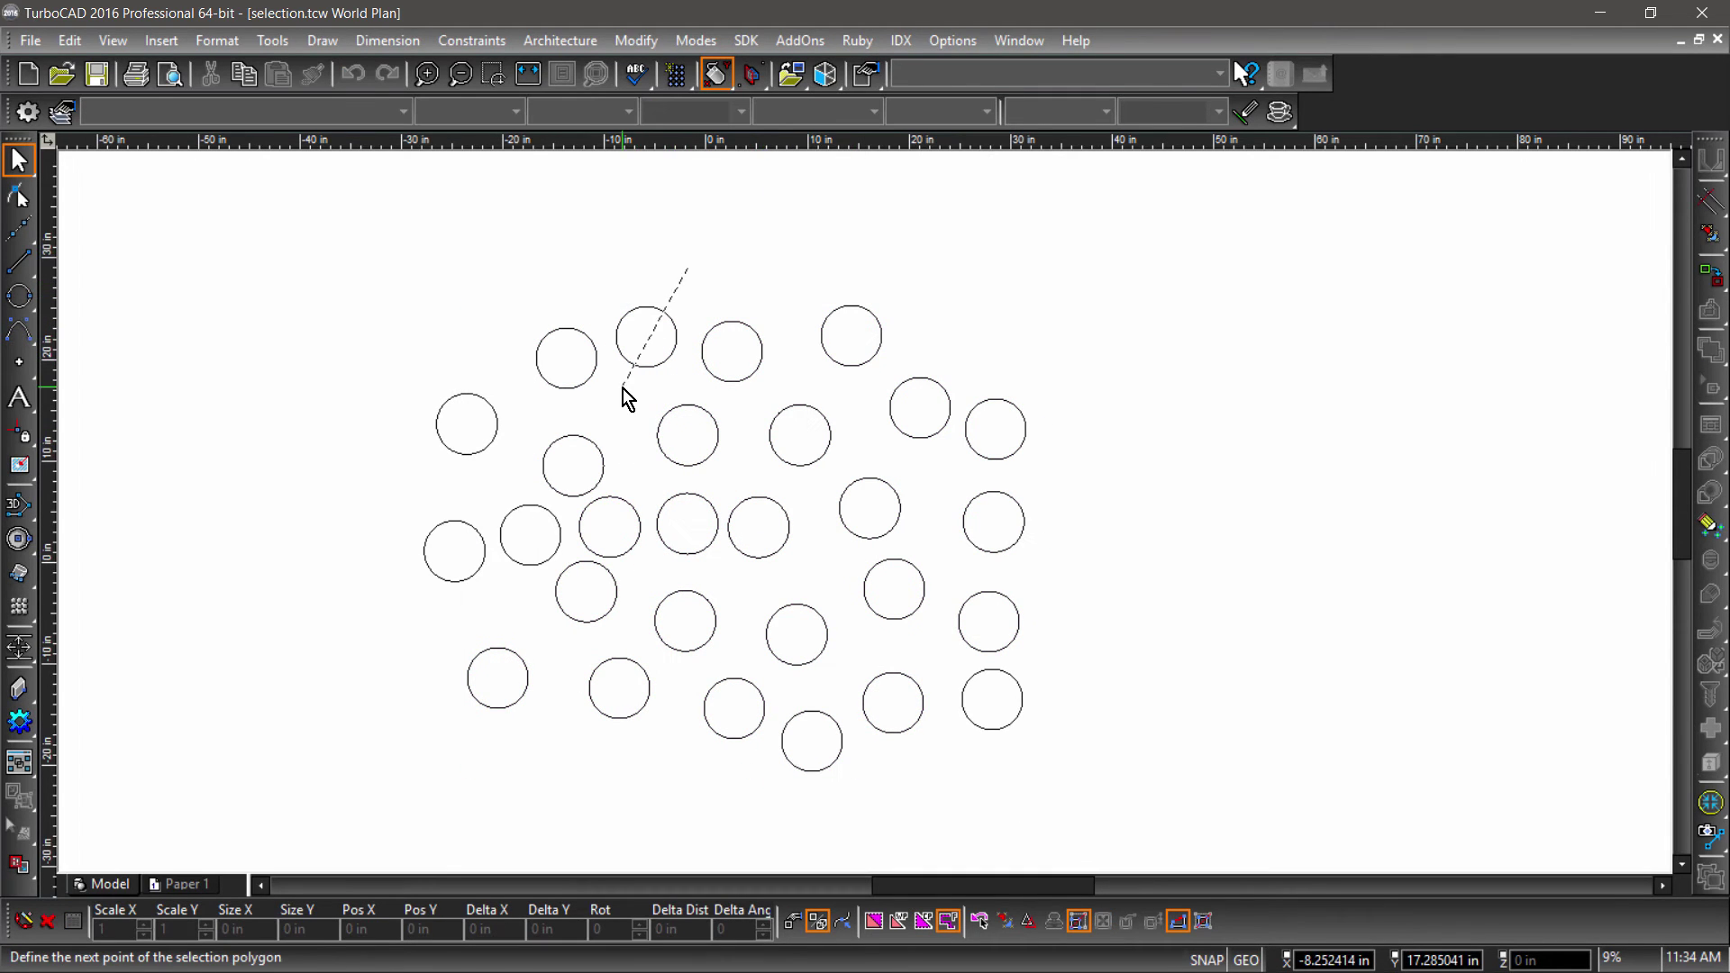
left_click(617, 475)
left_click(634, 596)
left_click(734, 656)
left_click(750, 755)
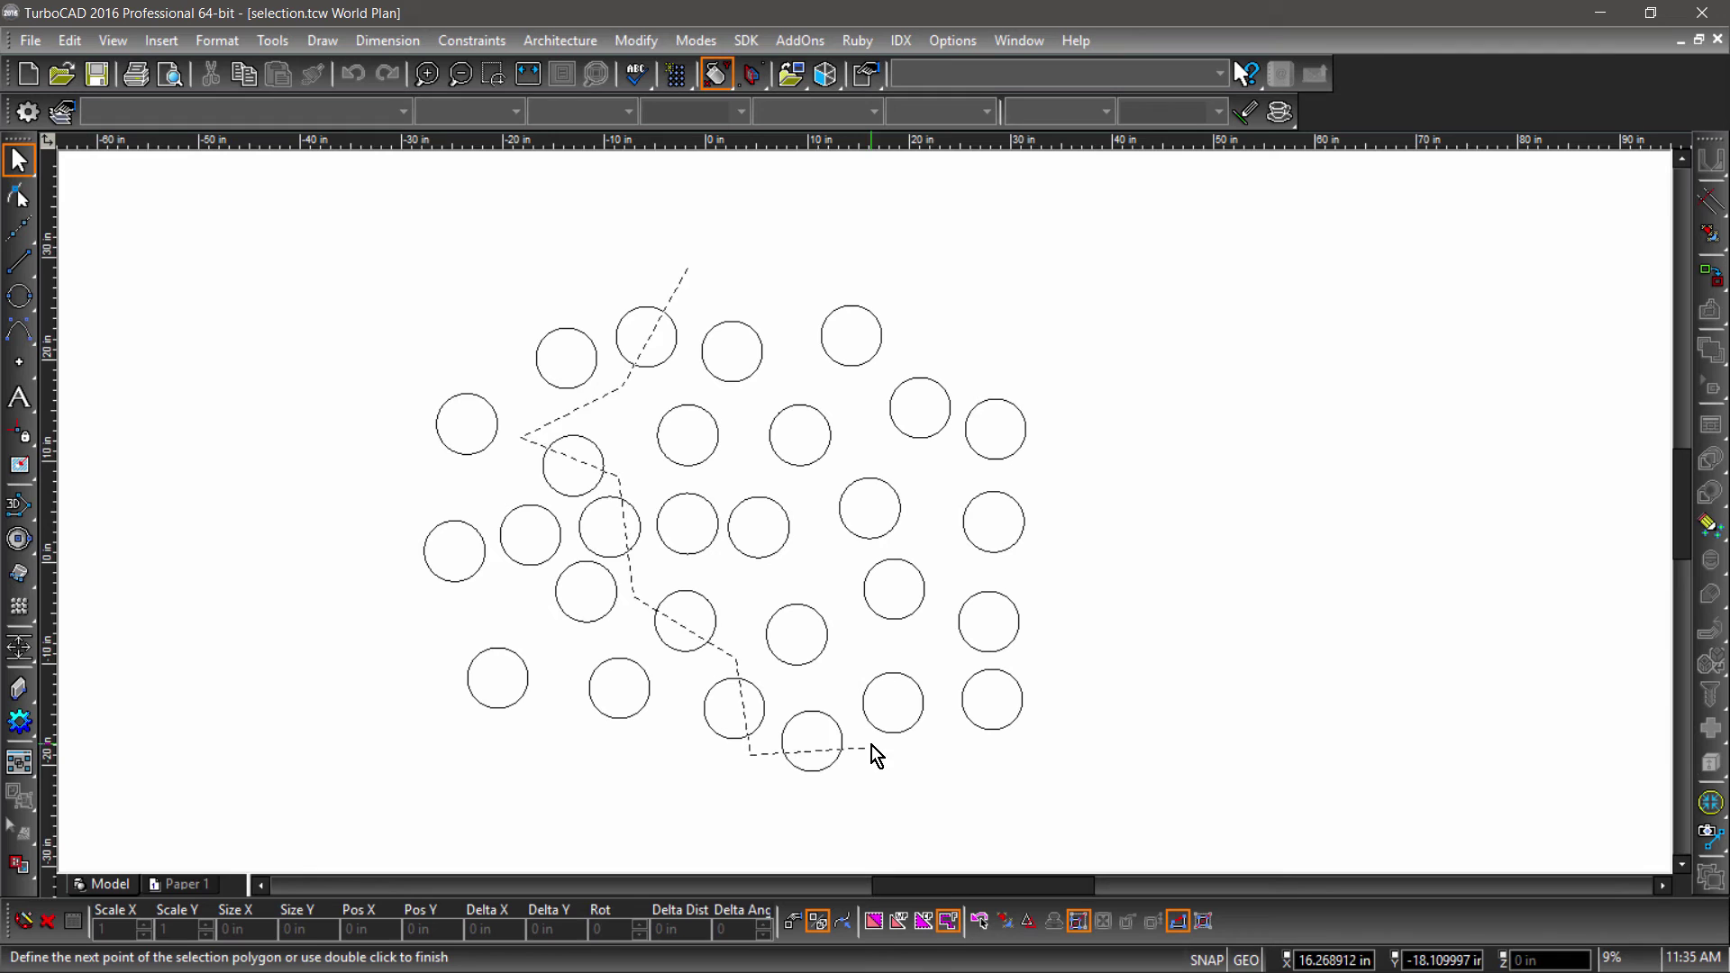
left_click(874, 746)
left_click(862, 453)
left_click(772, 437)
left_click(881, 314)
left_click(1051, 402)
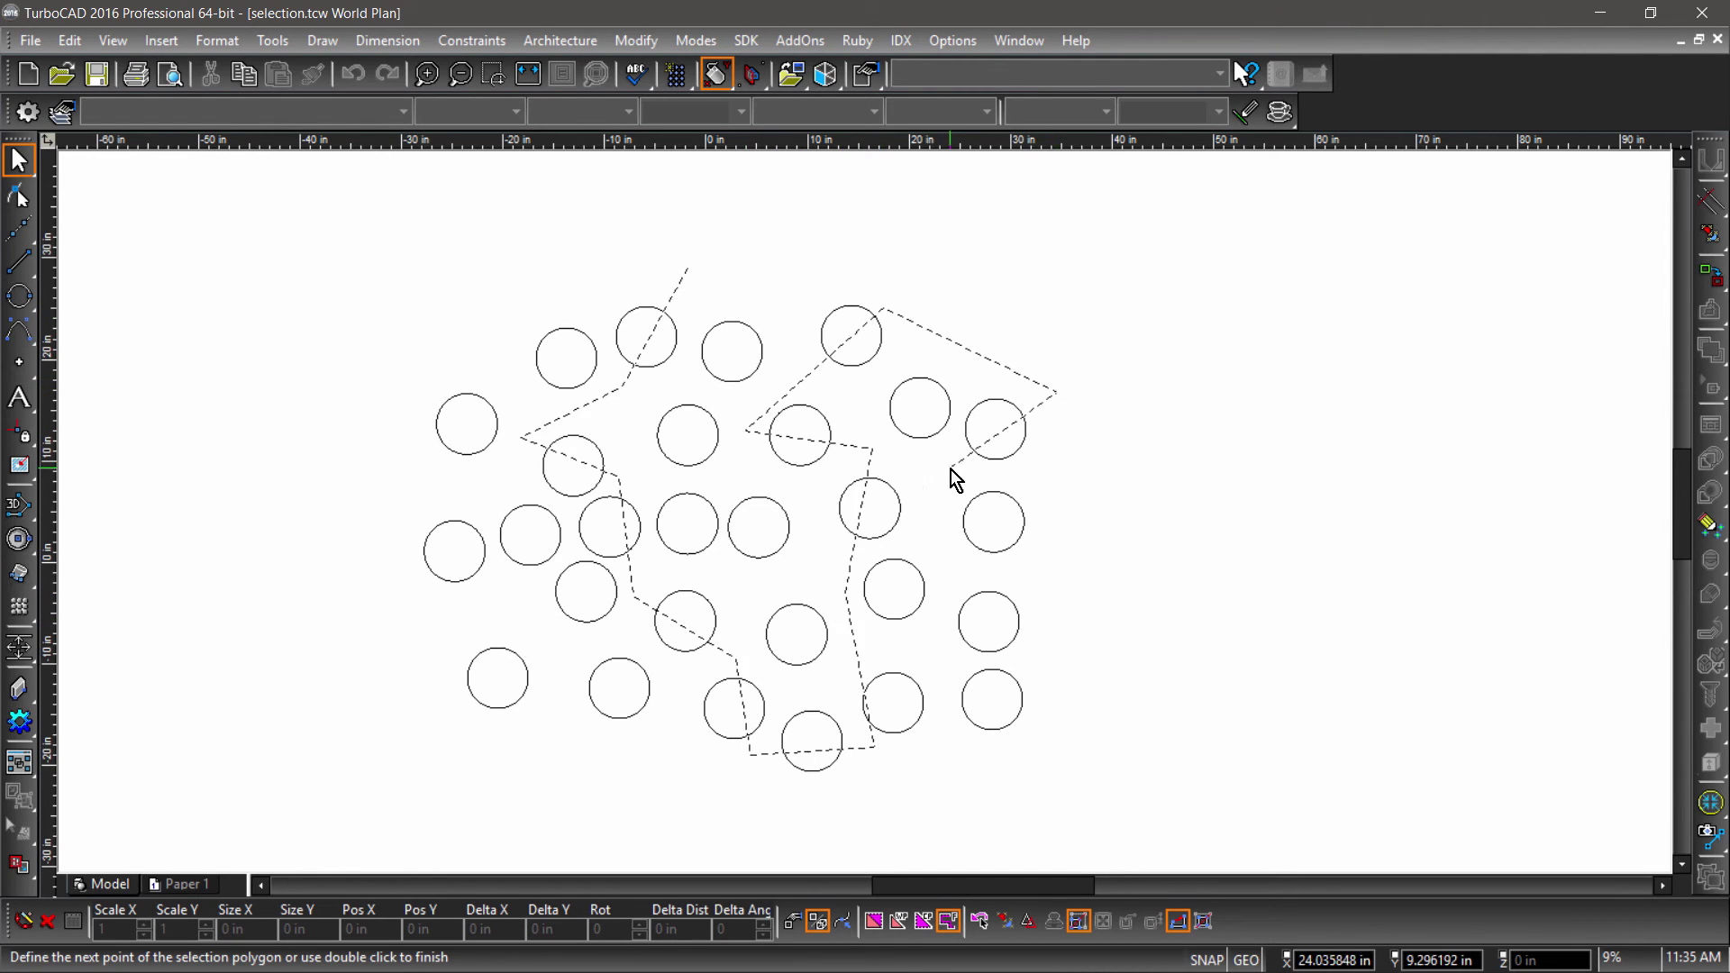
double_click(957, 480)
double_click(935, 758)
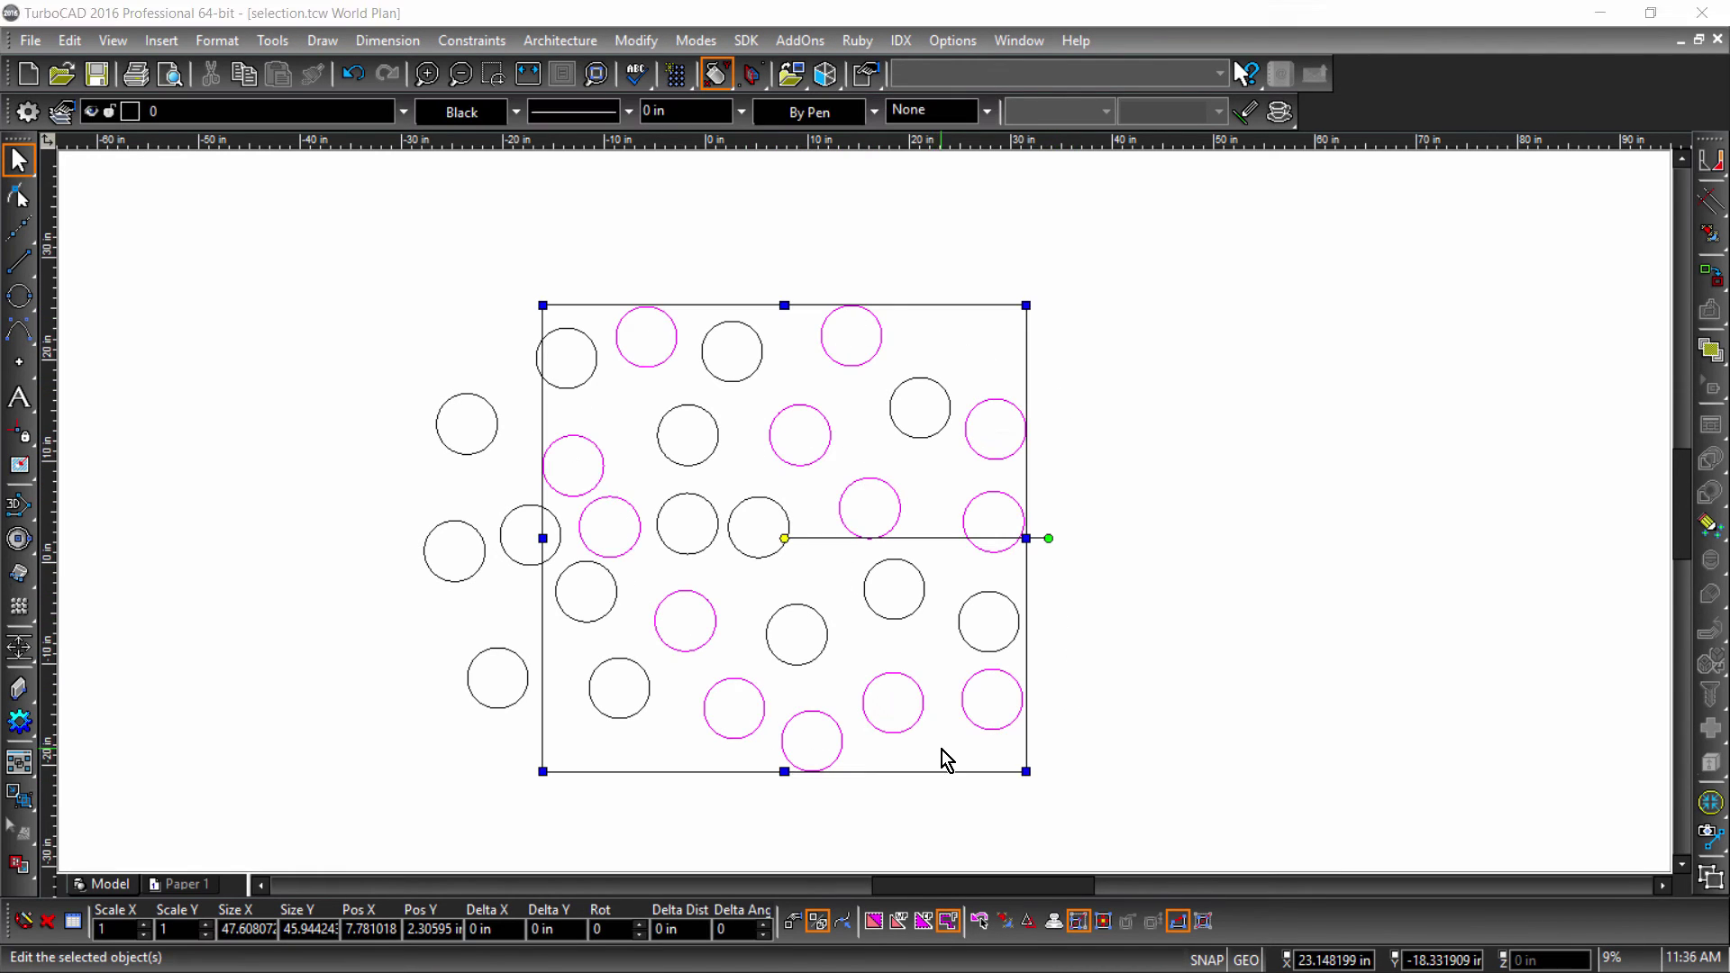
- Move the 13 fenced circles right, reuse Use Previous Selection to shift them again, then deselect
left_click_drag(962, 537, 1248, 557)
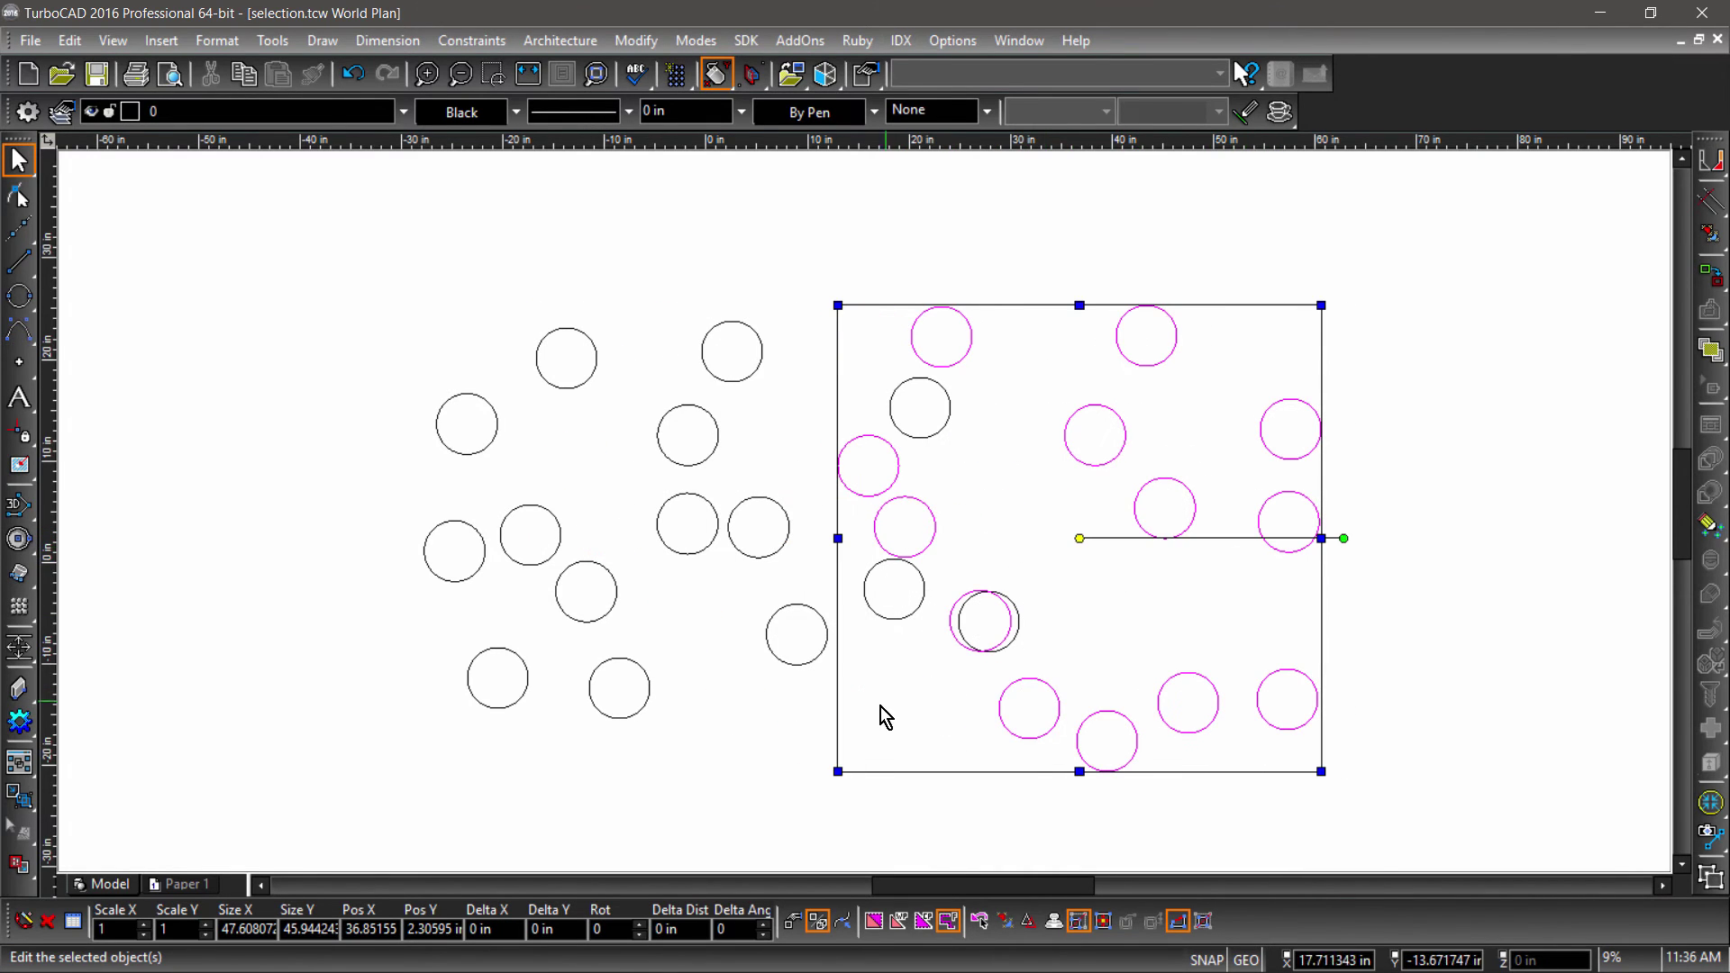
left_click(741, 739)
left_click(980, 921)
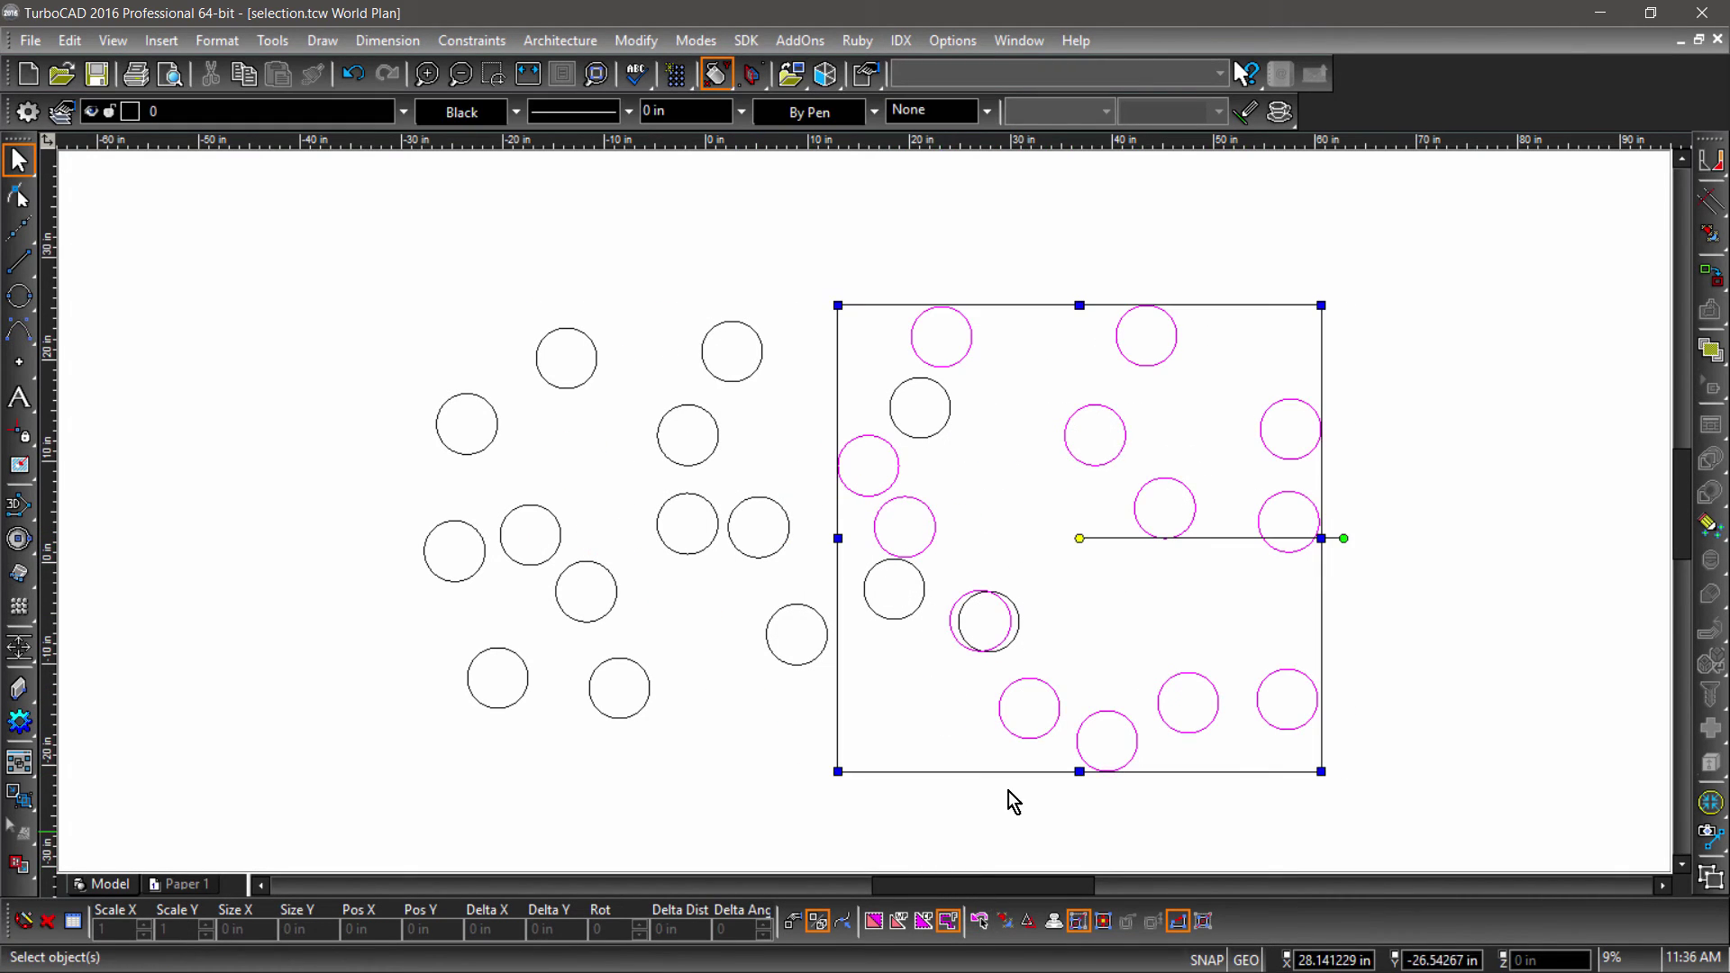
left_click_drag(1080, 539, 1011, 571)
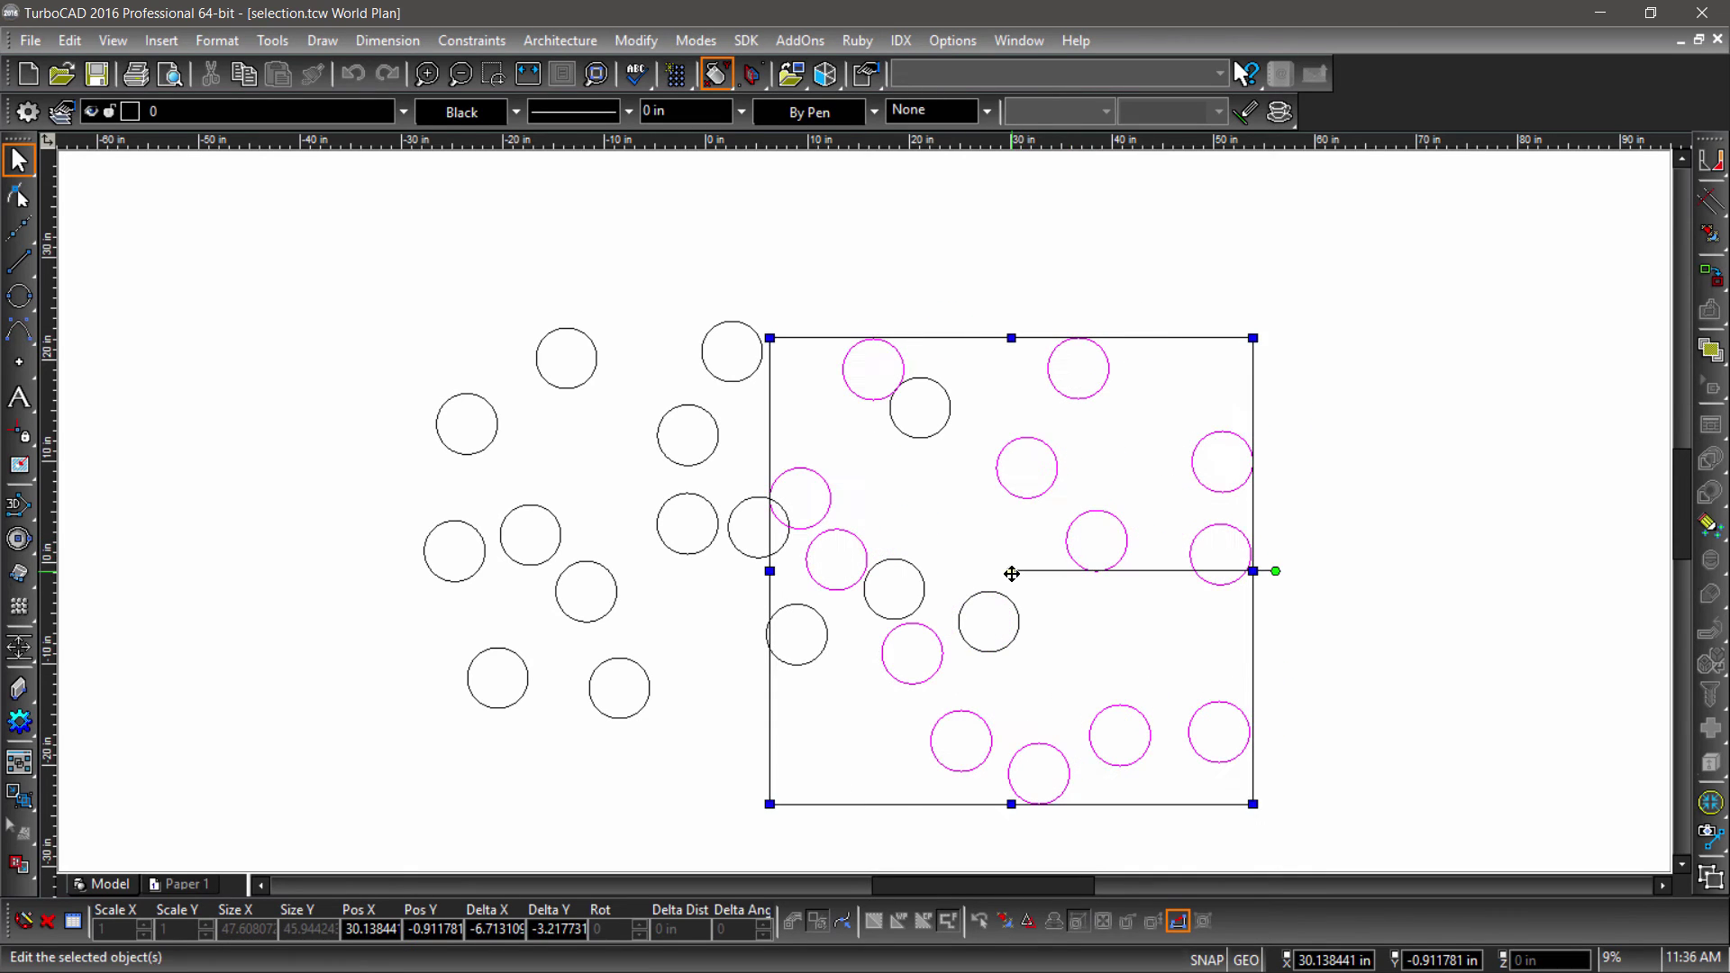
left_click(1020, 286)
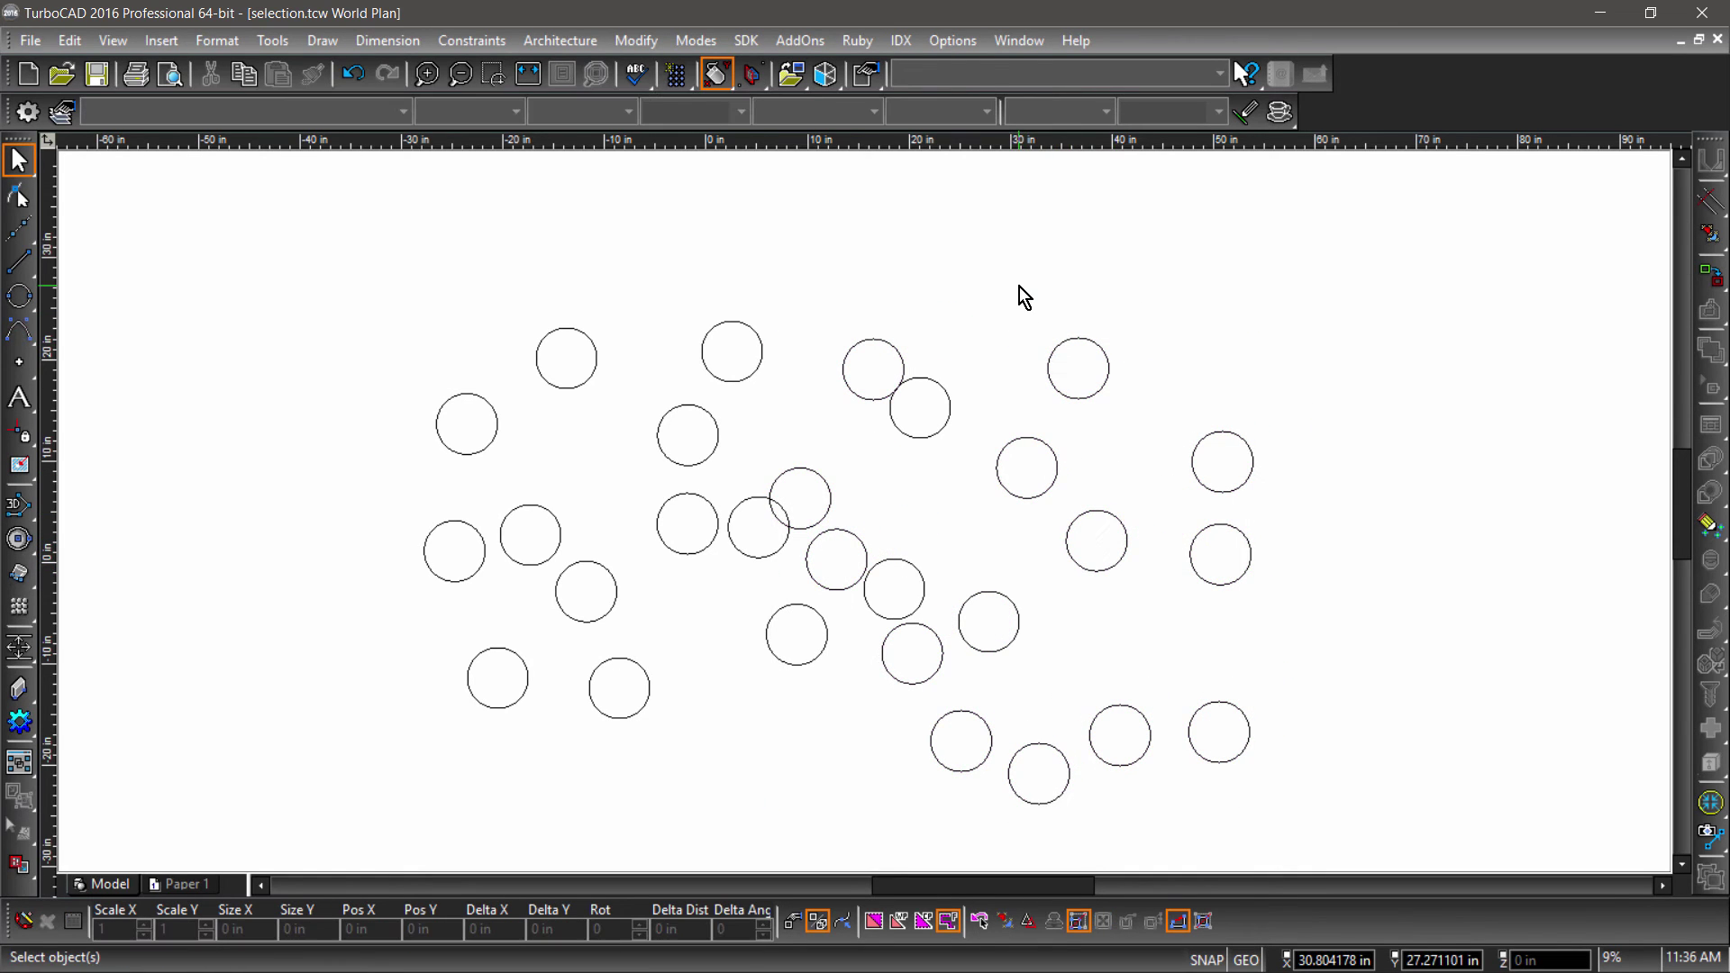
left_click(980, 921)
left_click(641, 712)
left_click(982, 918)
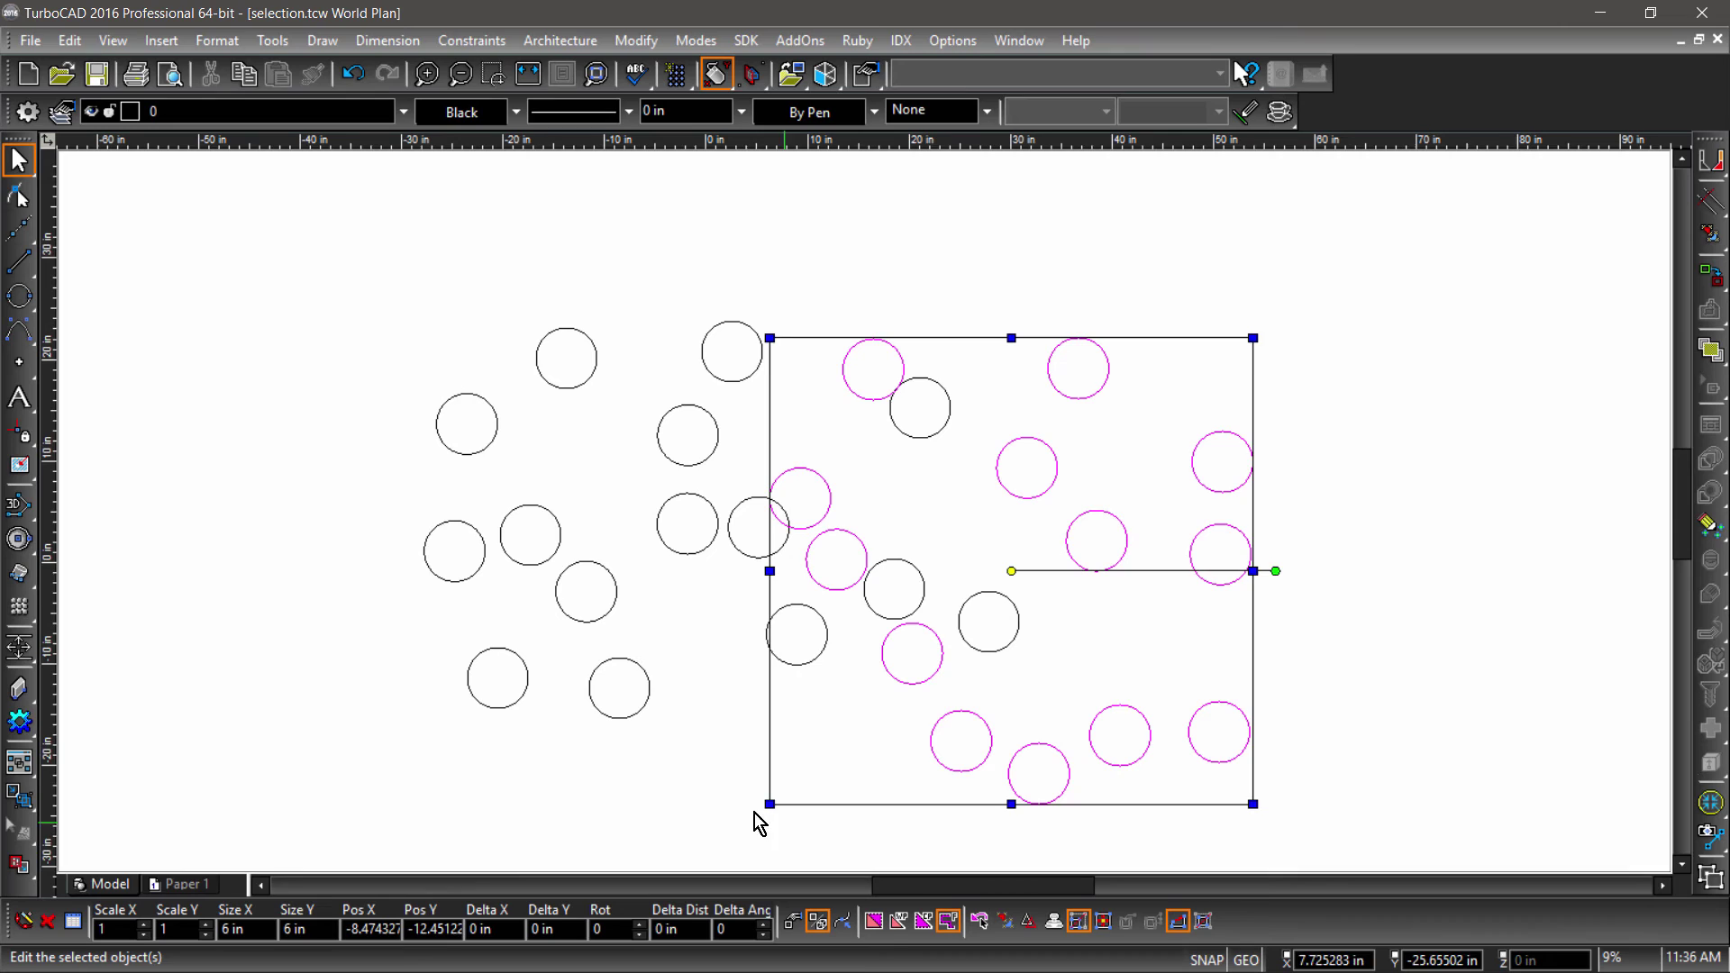
left_click(710, 703)
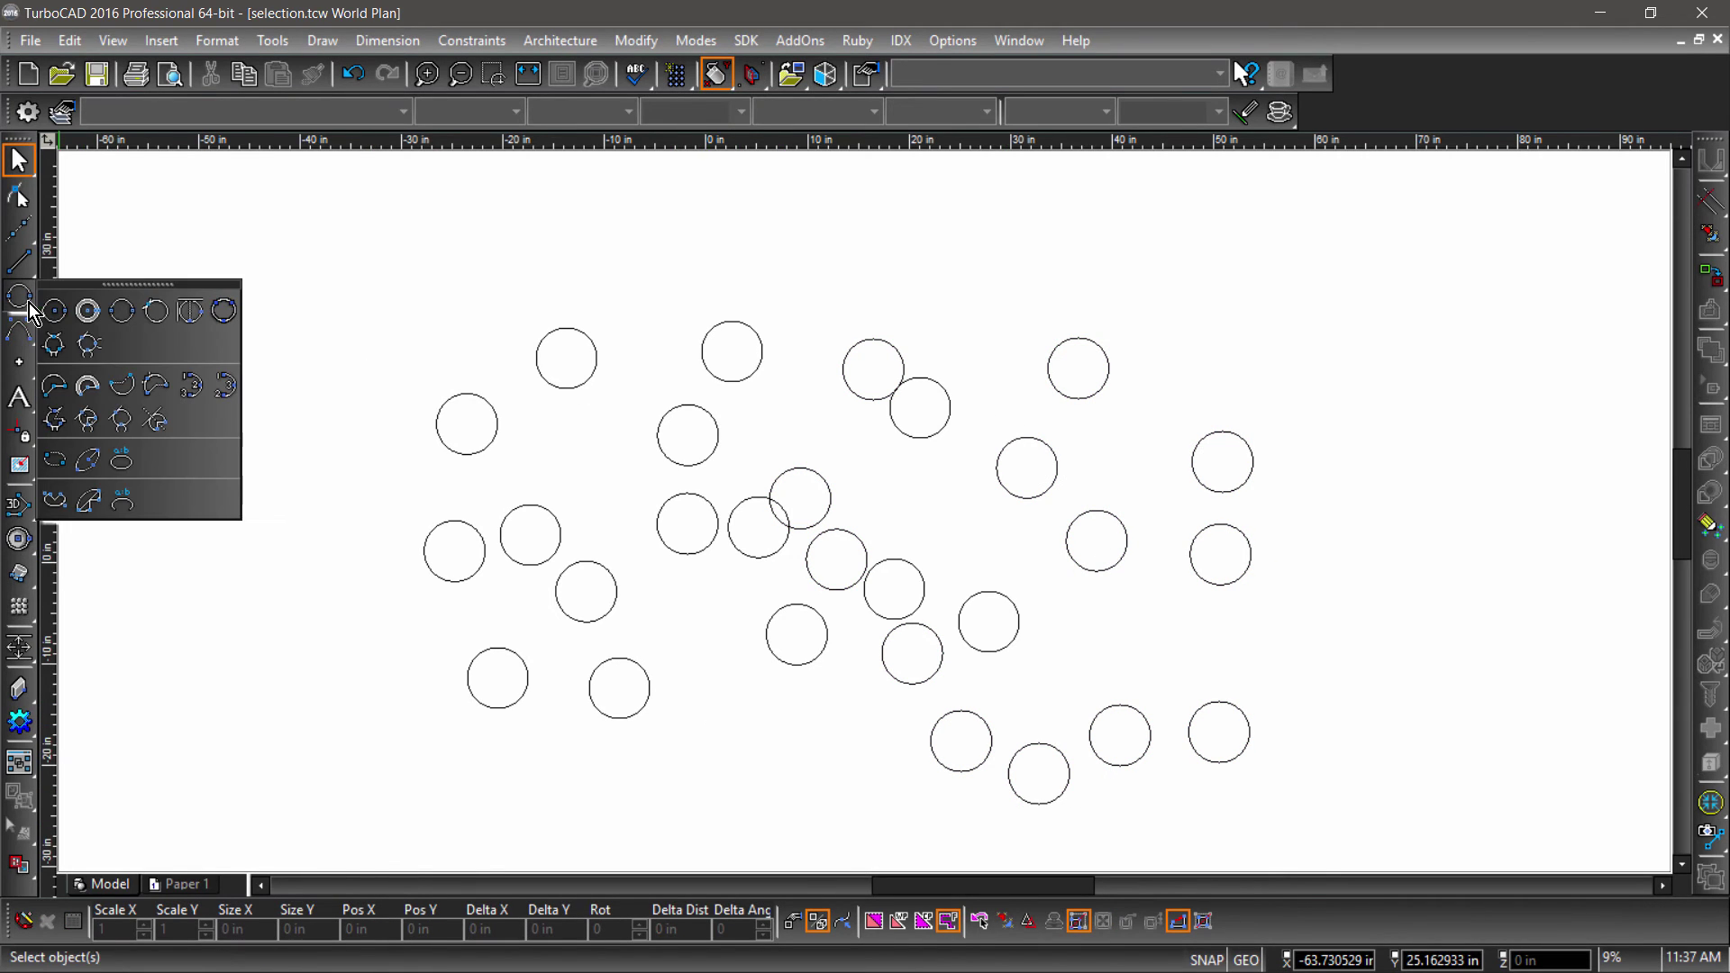
- Draw two rectangles: a tall one on the left and a small one above the circles
mouse_move(34, 266)
left_click(123, 552)
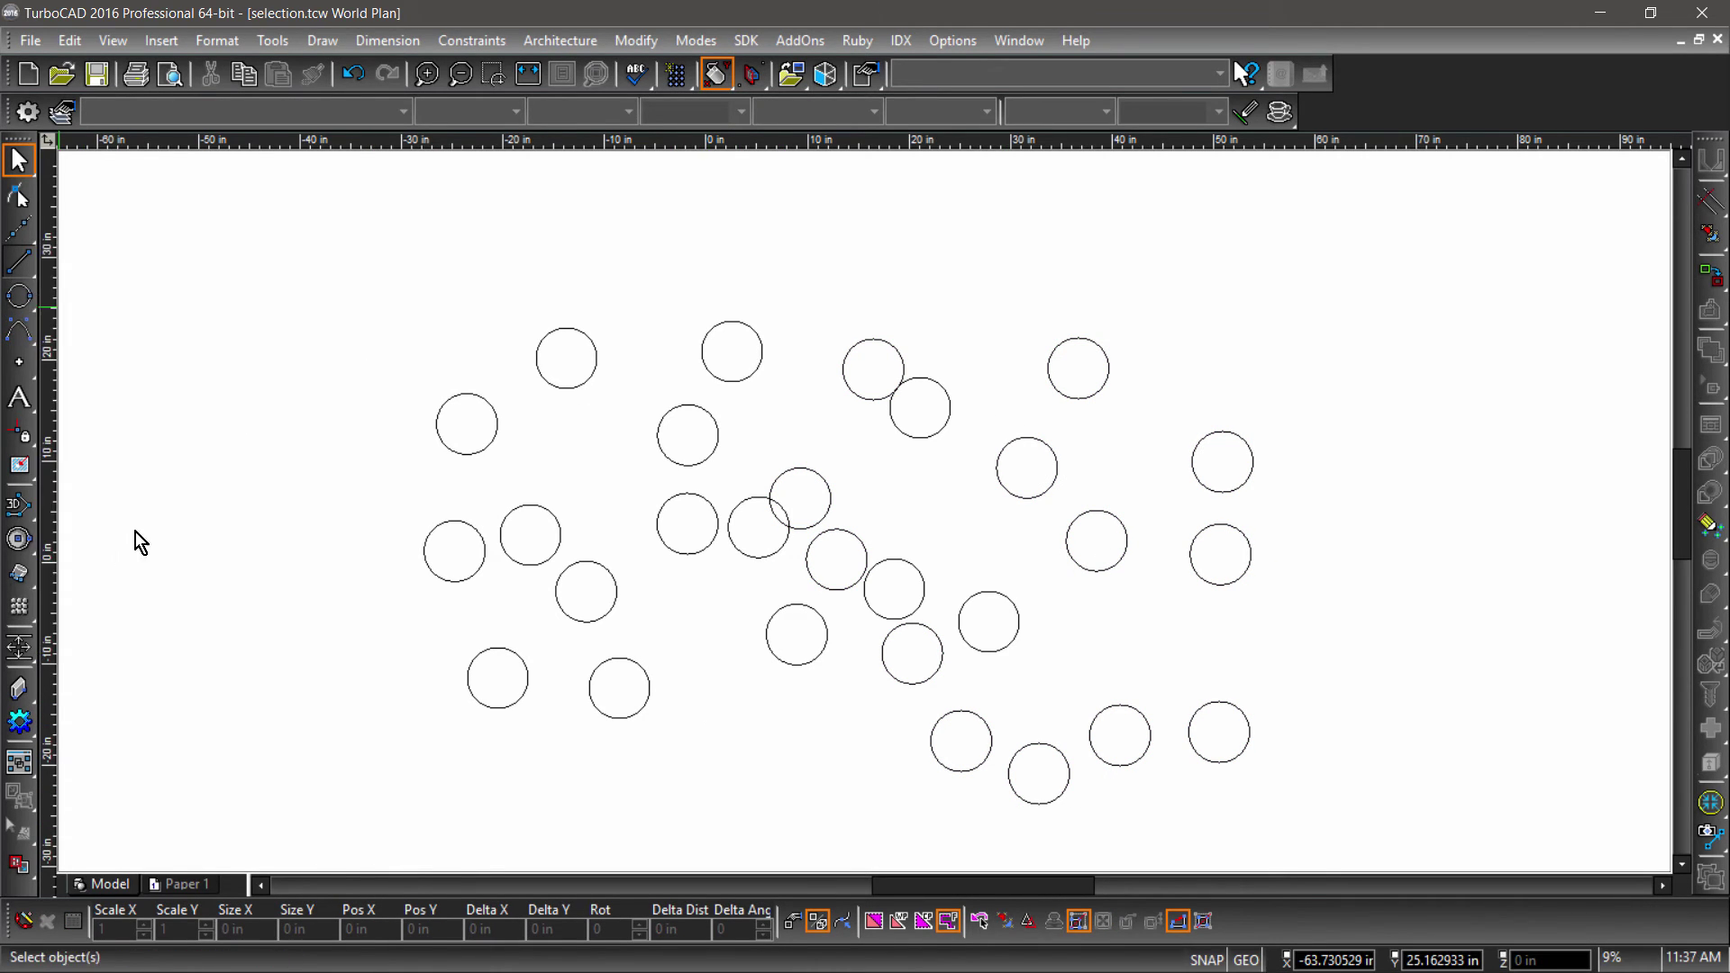
left_click(260, 328)
left_click(400, 529)
left_click(814, 237)
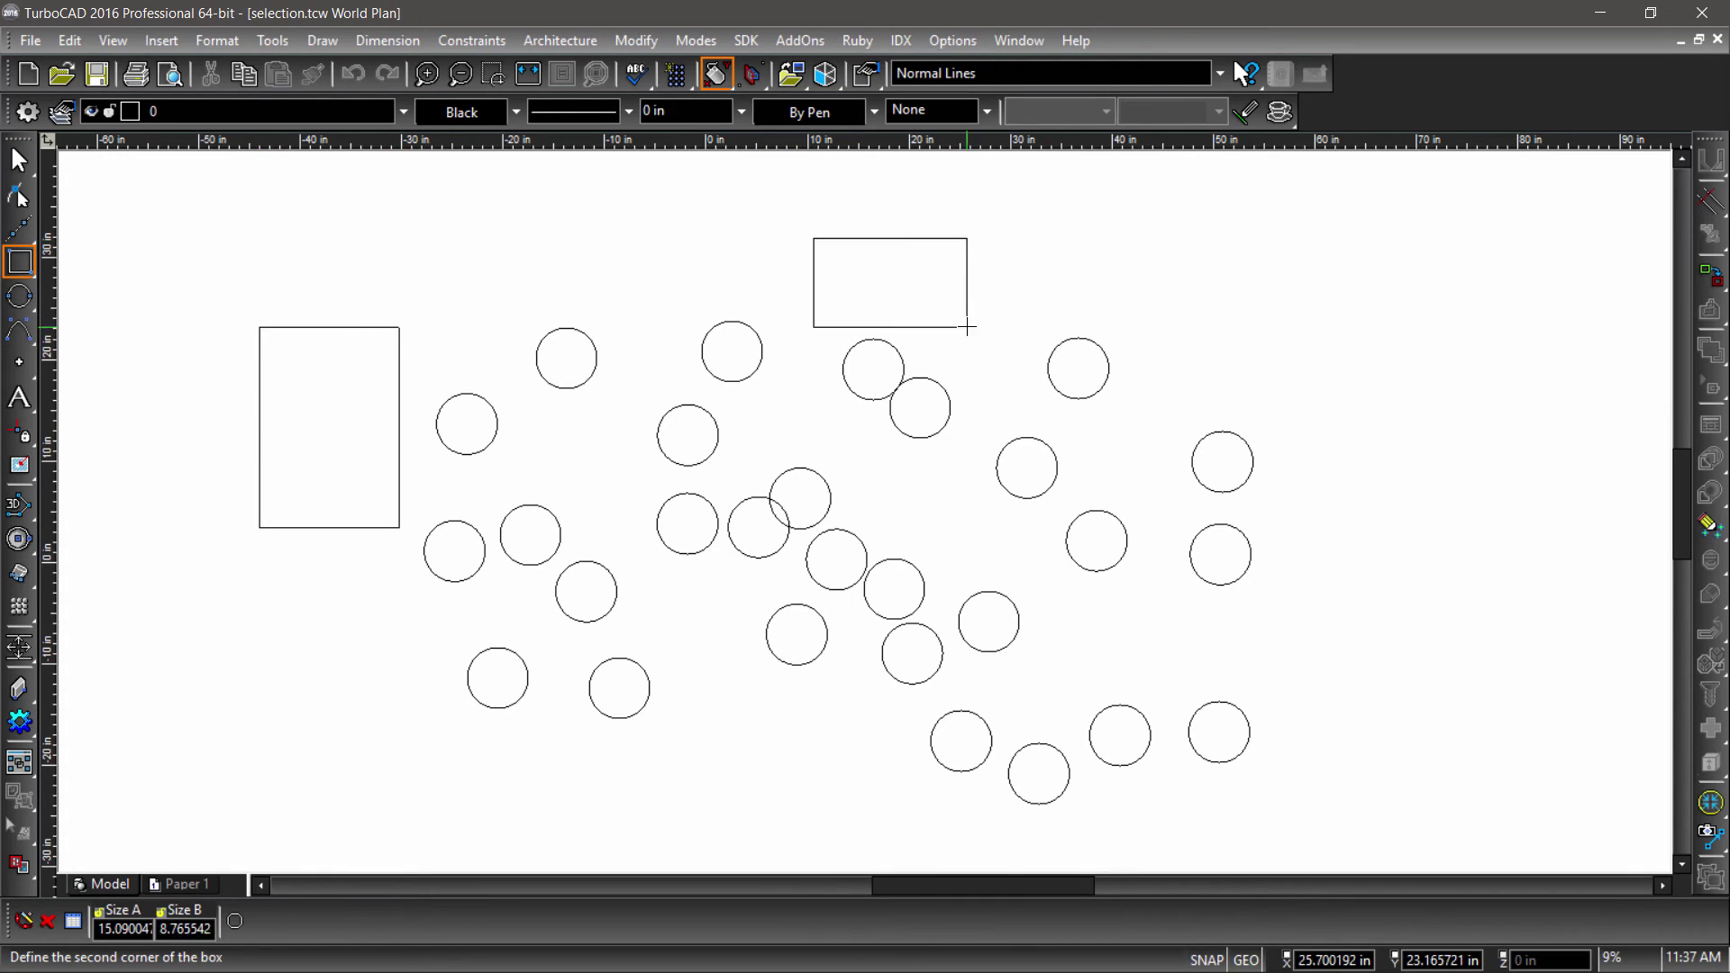
left_click(947, 311)
- Draw two regular octagons, one at the lower left and a smaller one near the top
mouse_move(27, 261)
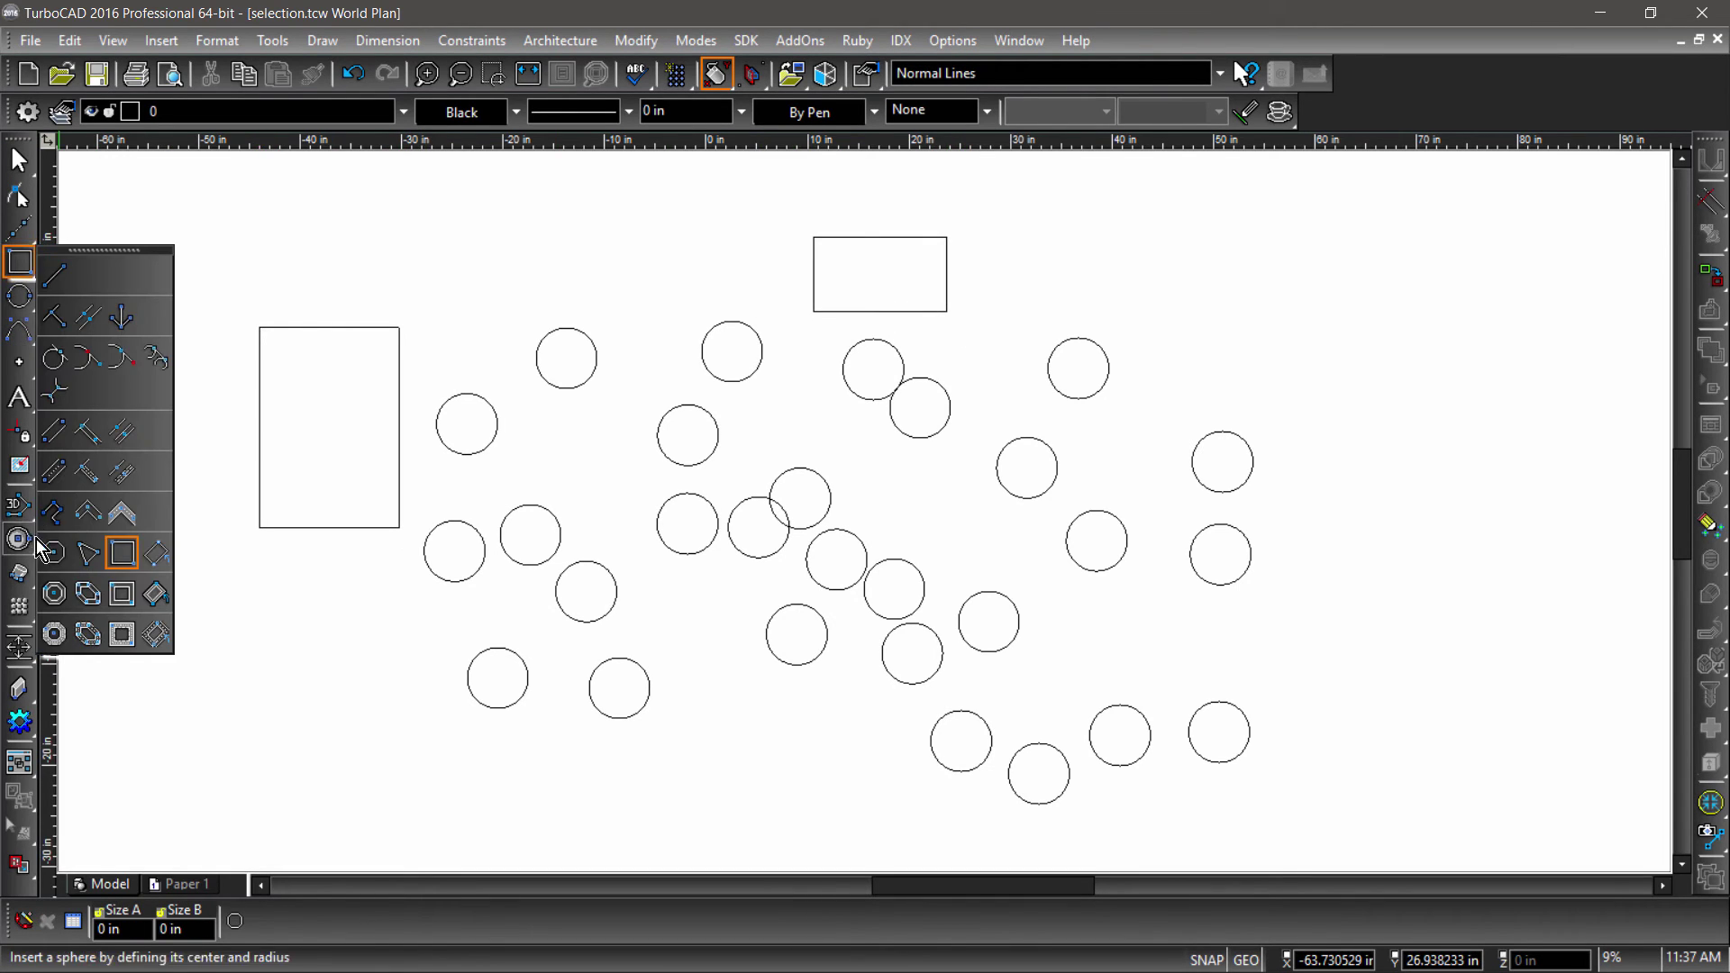
left_click(116, 552)
left_click(284, 659)
left_click(362, 736)
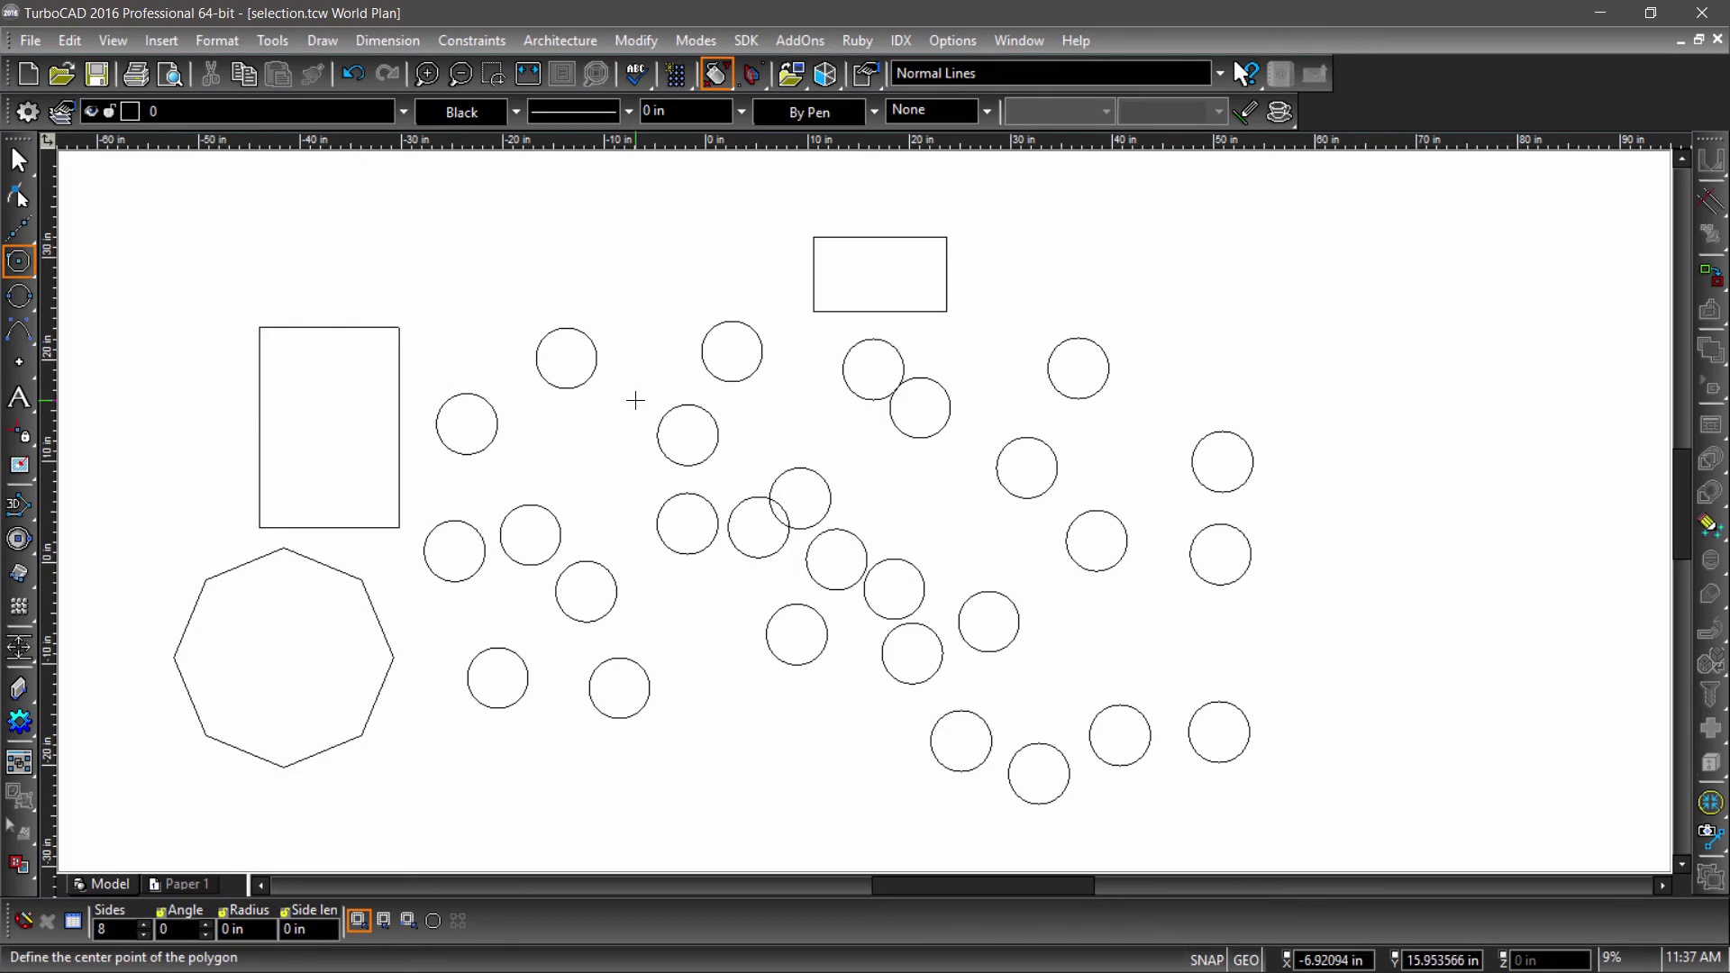
left_click(611, 233)
left_click(648, 285)
key("Escape")
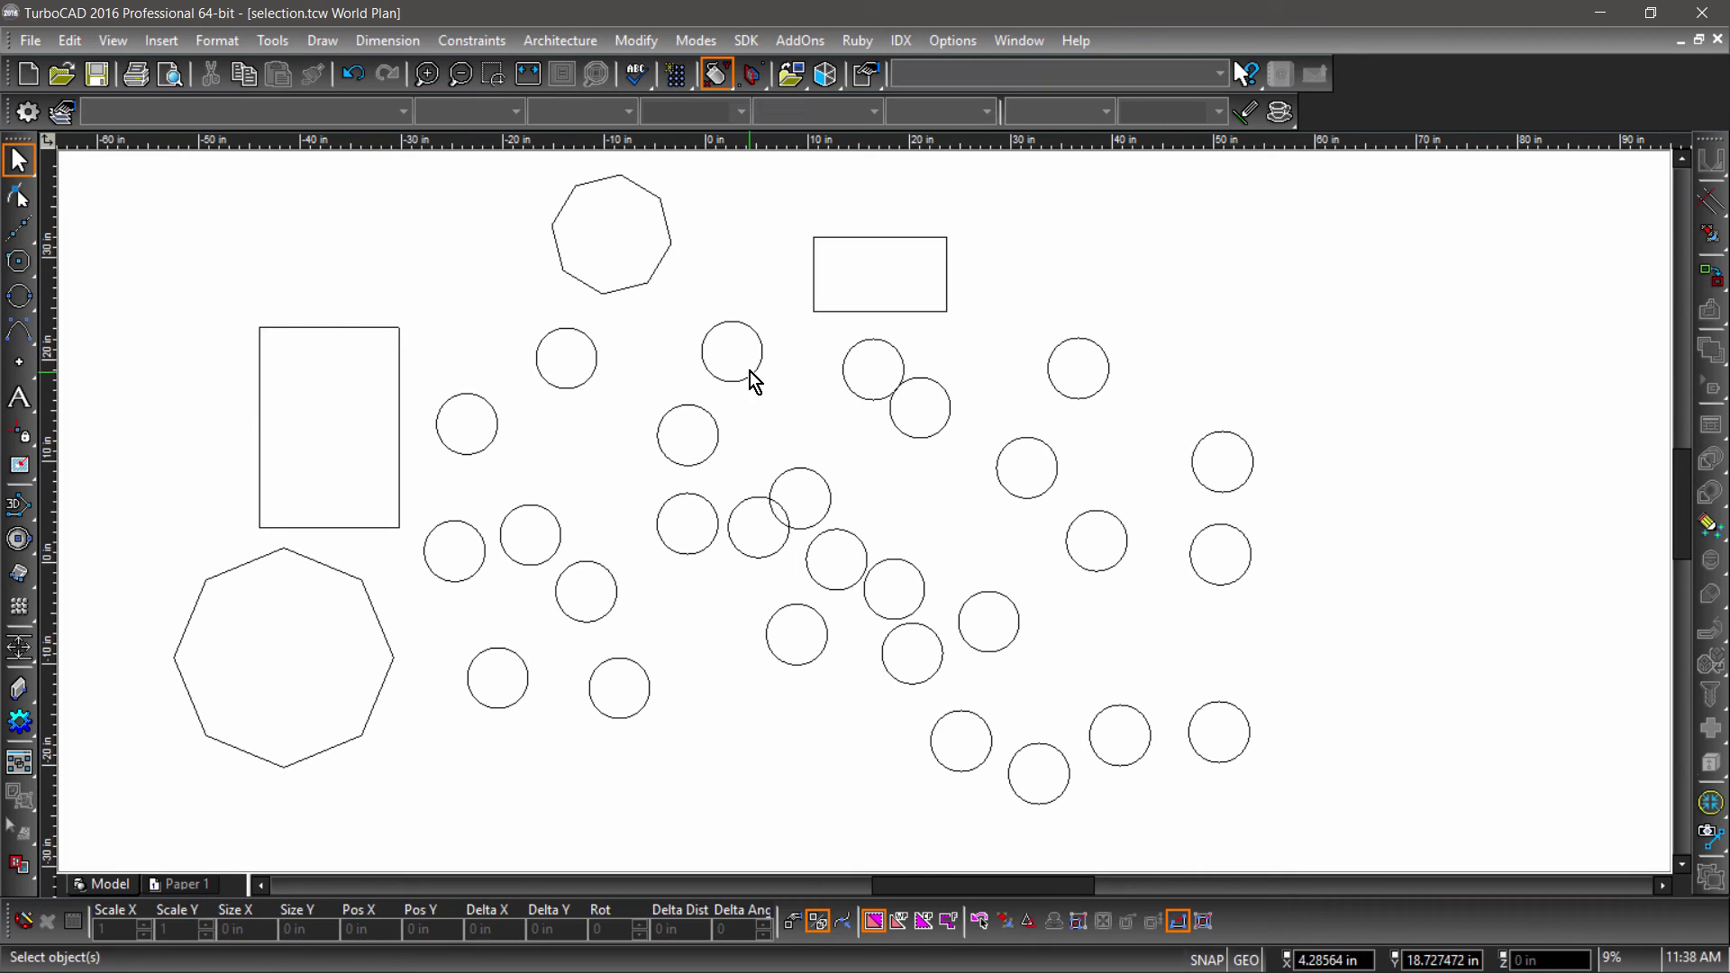
- Make one circle near the top red
left_click(754, 374)
left_click(518, 114)
double_click(873, 286)
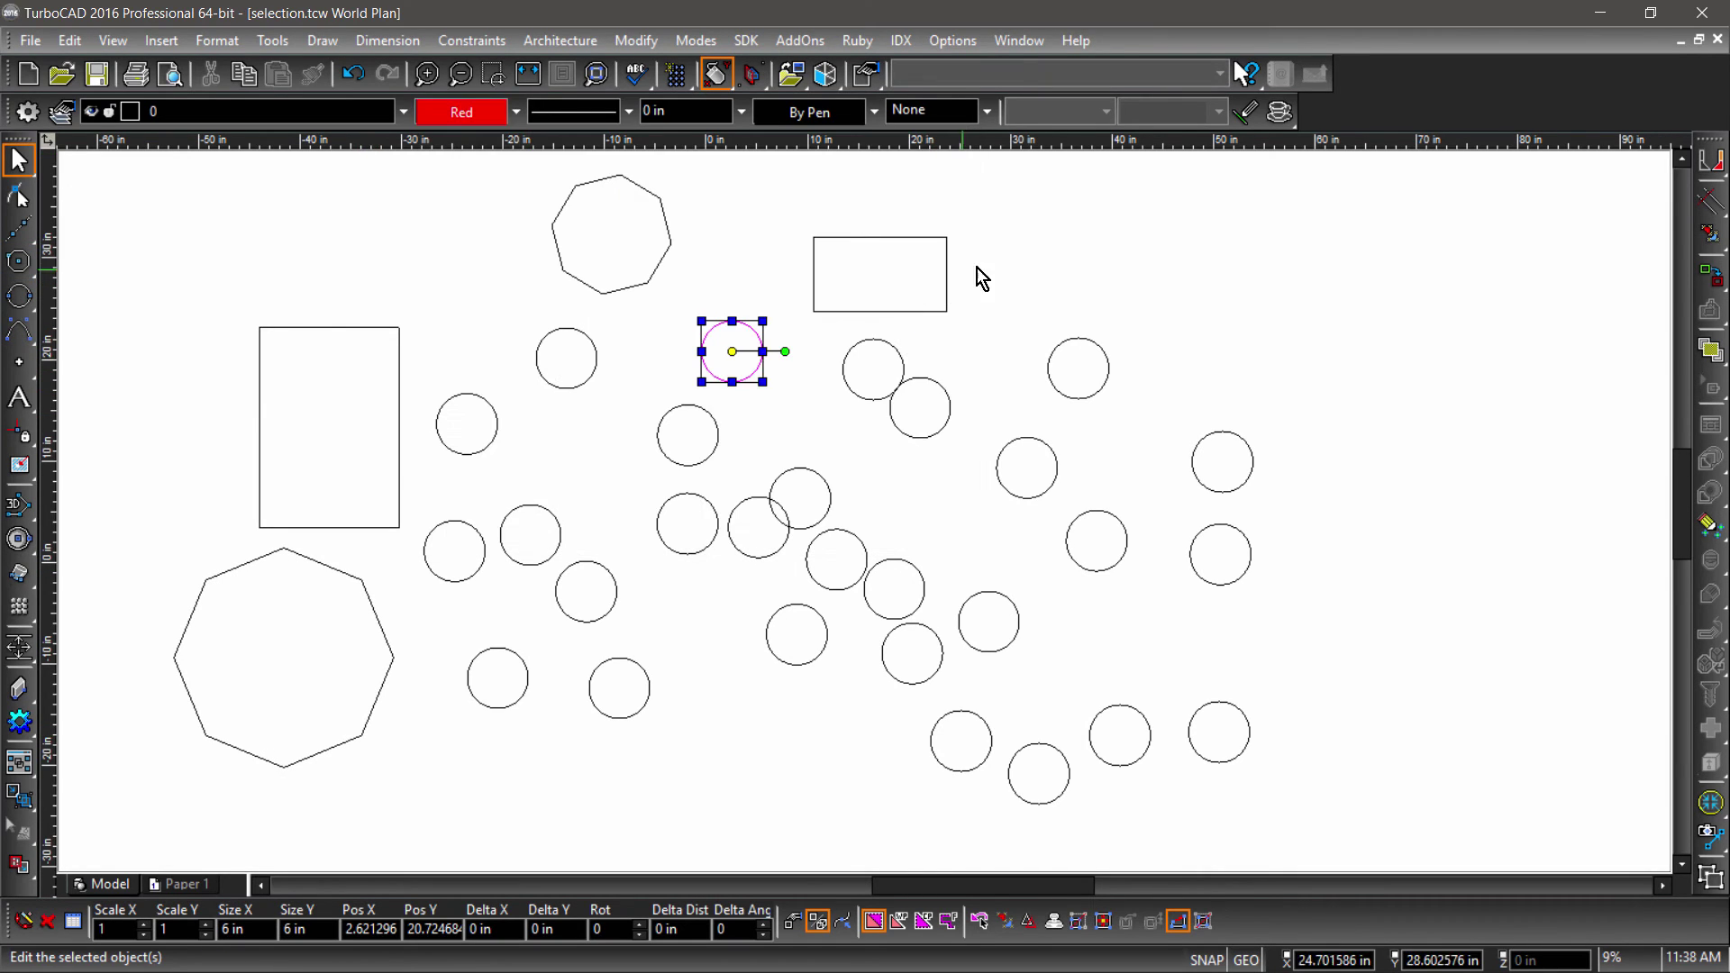
- Give the right-hand circles a green outline, then window-select a group of circles
left_click(1063, 351)
left_click(1058, 348)
left_click(1212, 491, "shift")
left_click(1198, 532, "shift")
left_click(1104, 511, "shift")
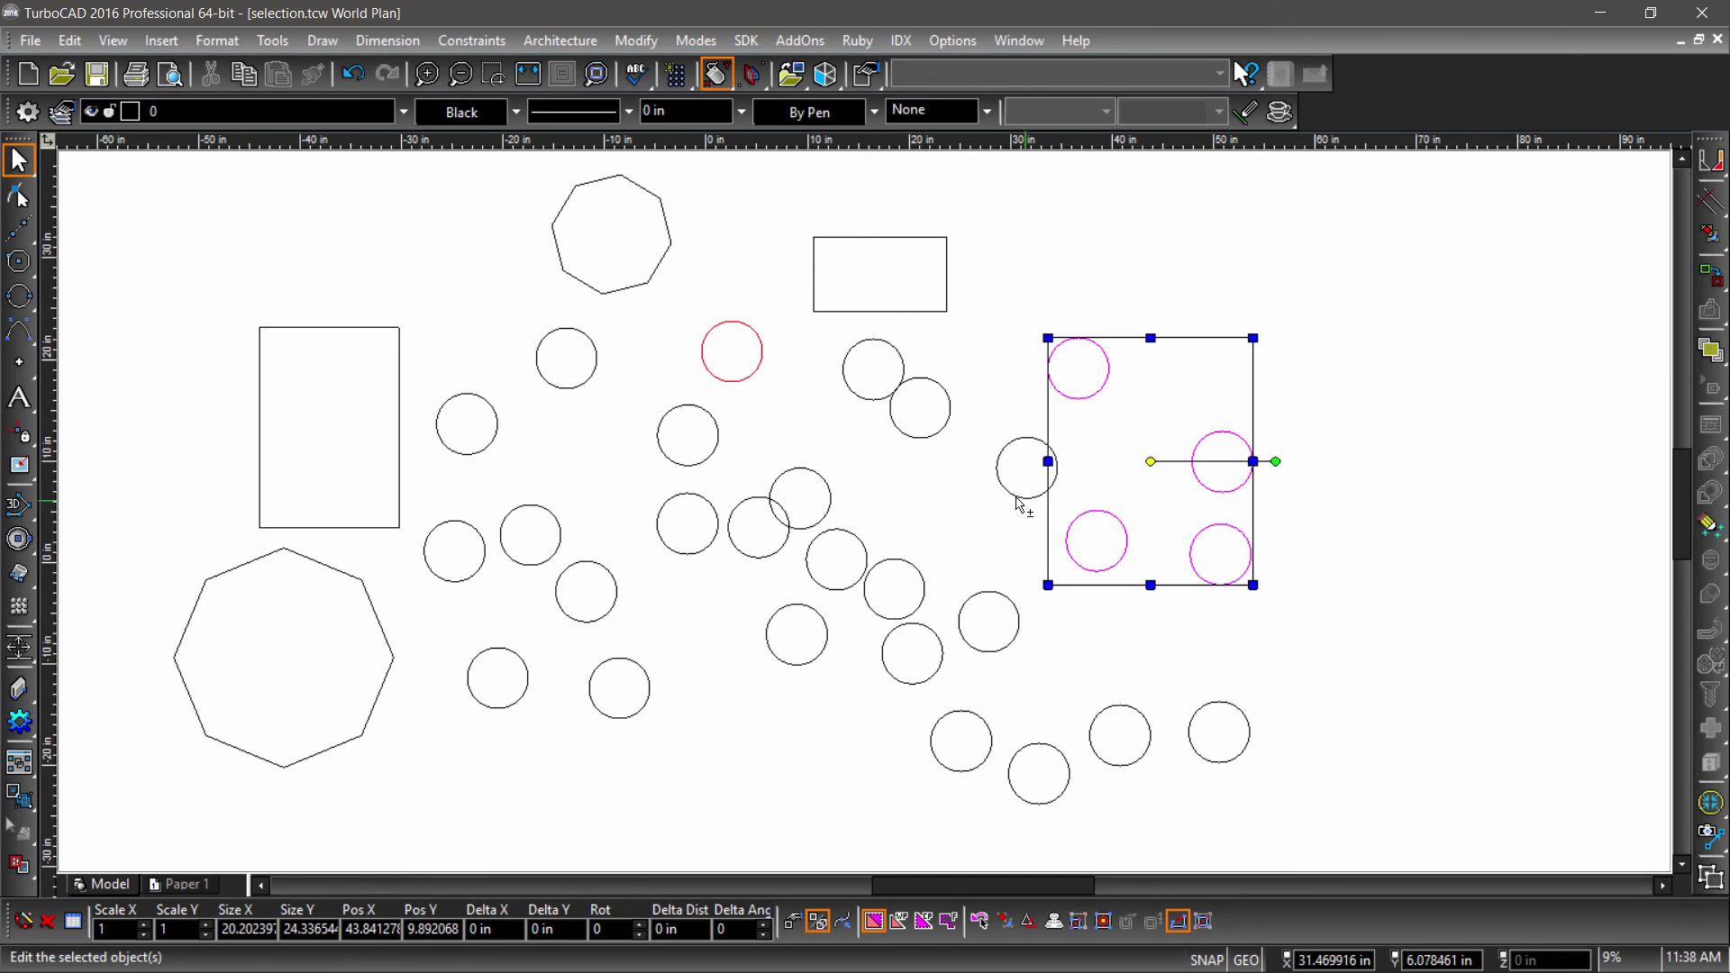
left_click(1045, 444, "shift")
left_click(516, 112)
left_click(527, 220)
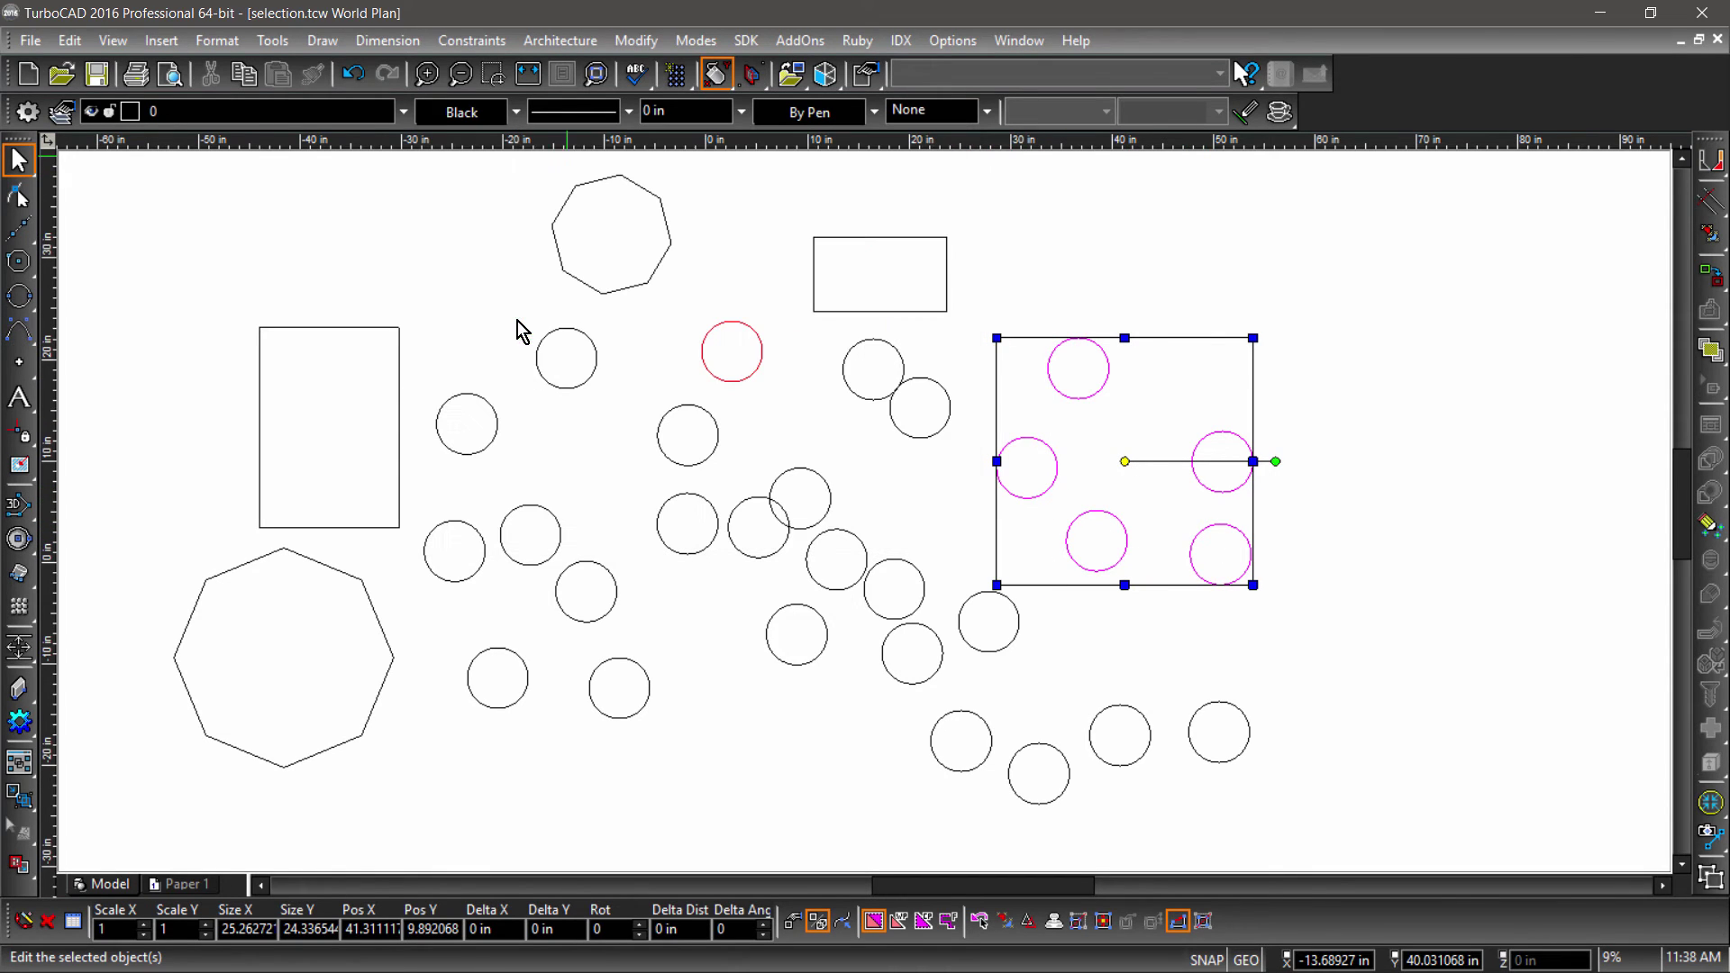
left_click(756, 719)
left_click_drag(750, 709, 925, 484)
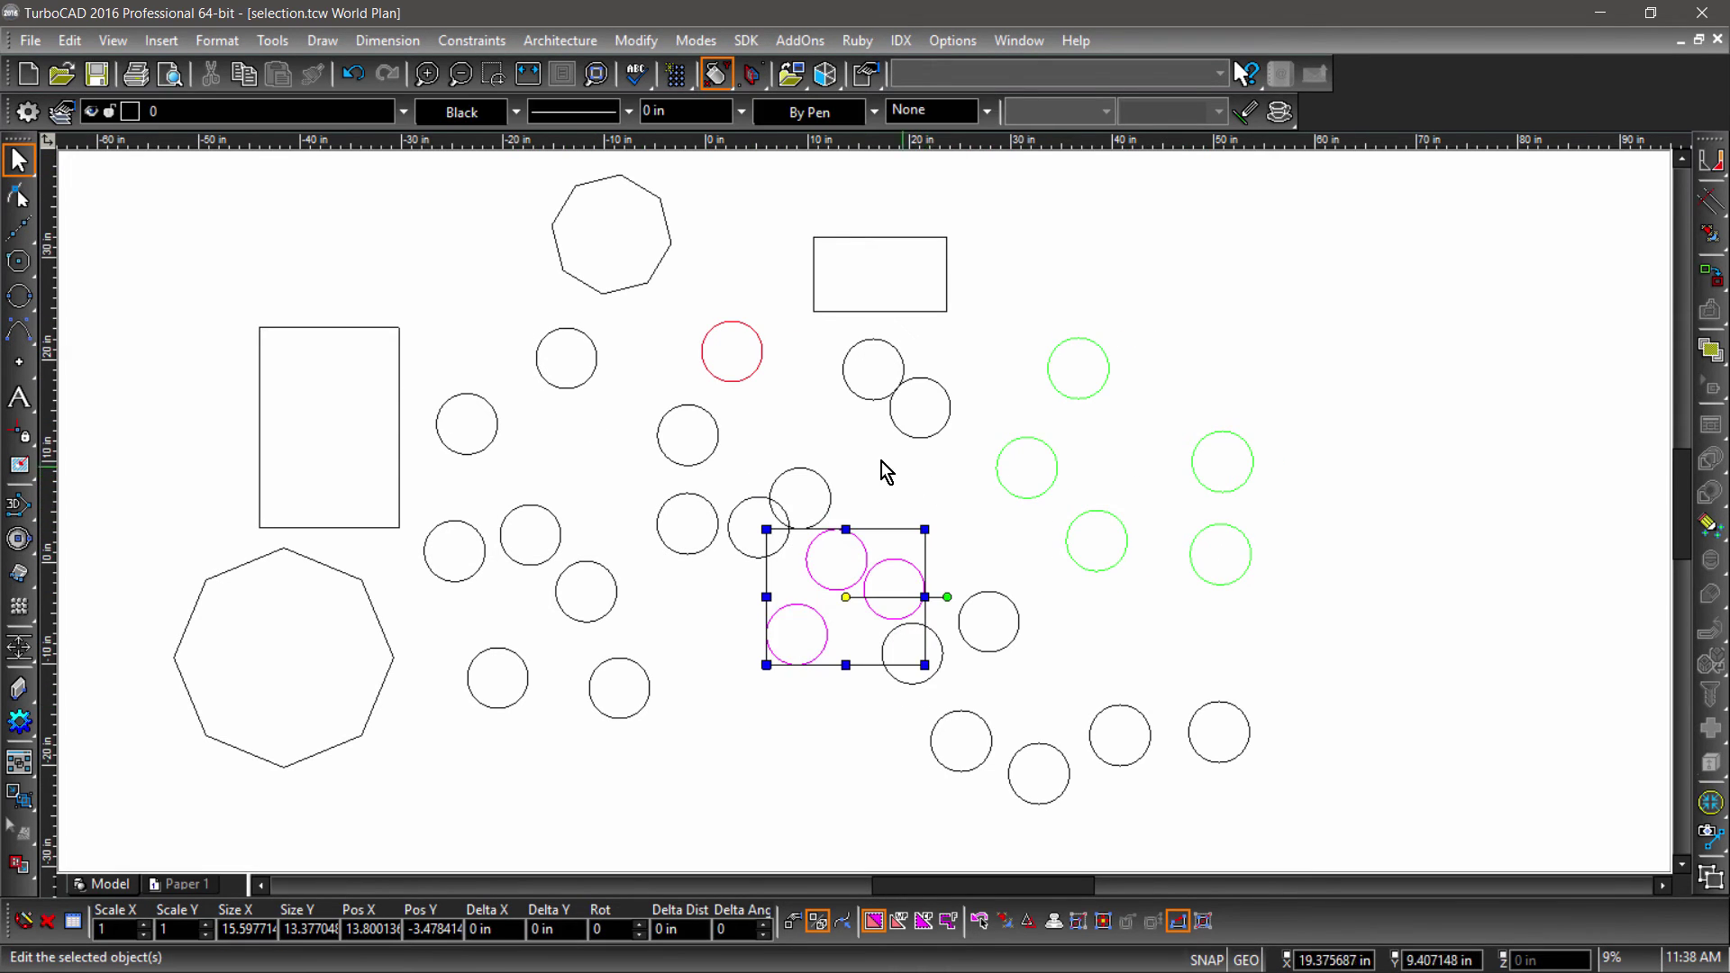
- Open the Selection Info palette from Tools > Palettes
left_click(516, 111)
left_click(284, 45)
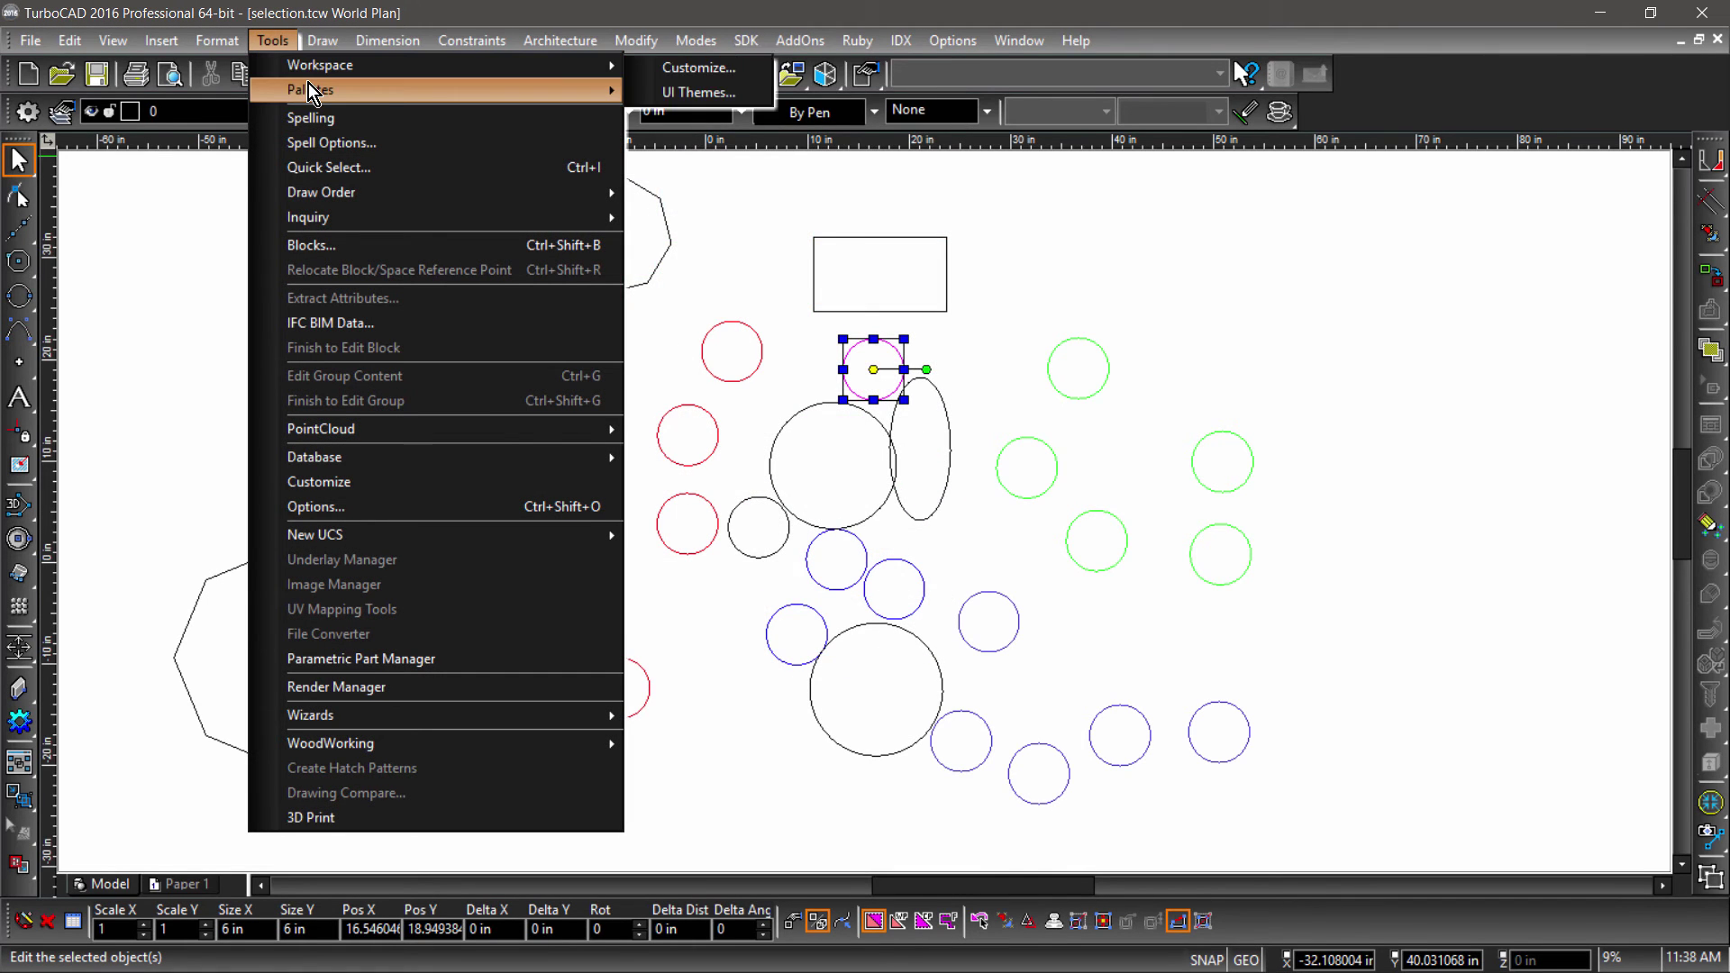
mouse_move(310, 85)
left_click(711, 124)
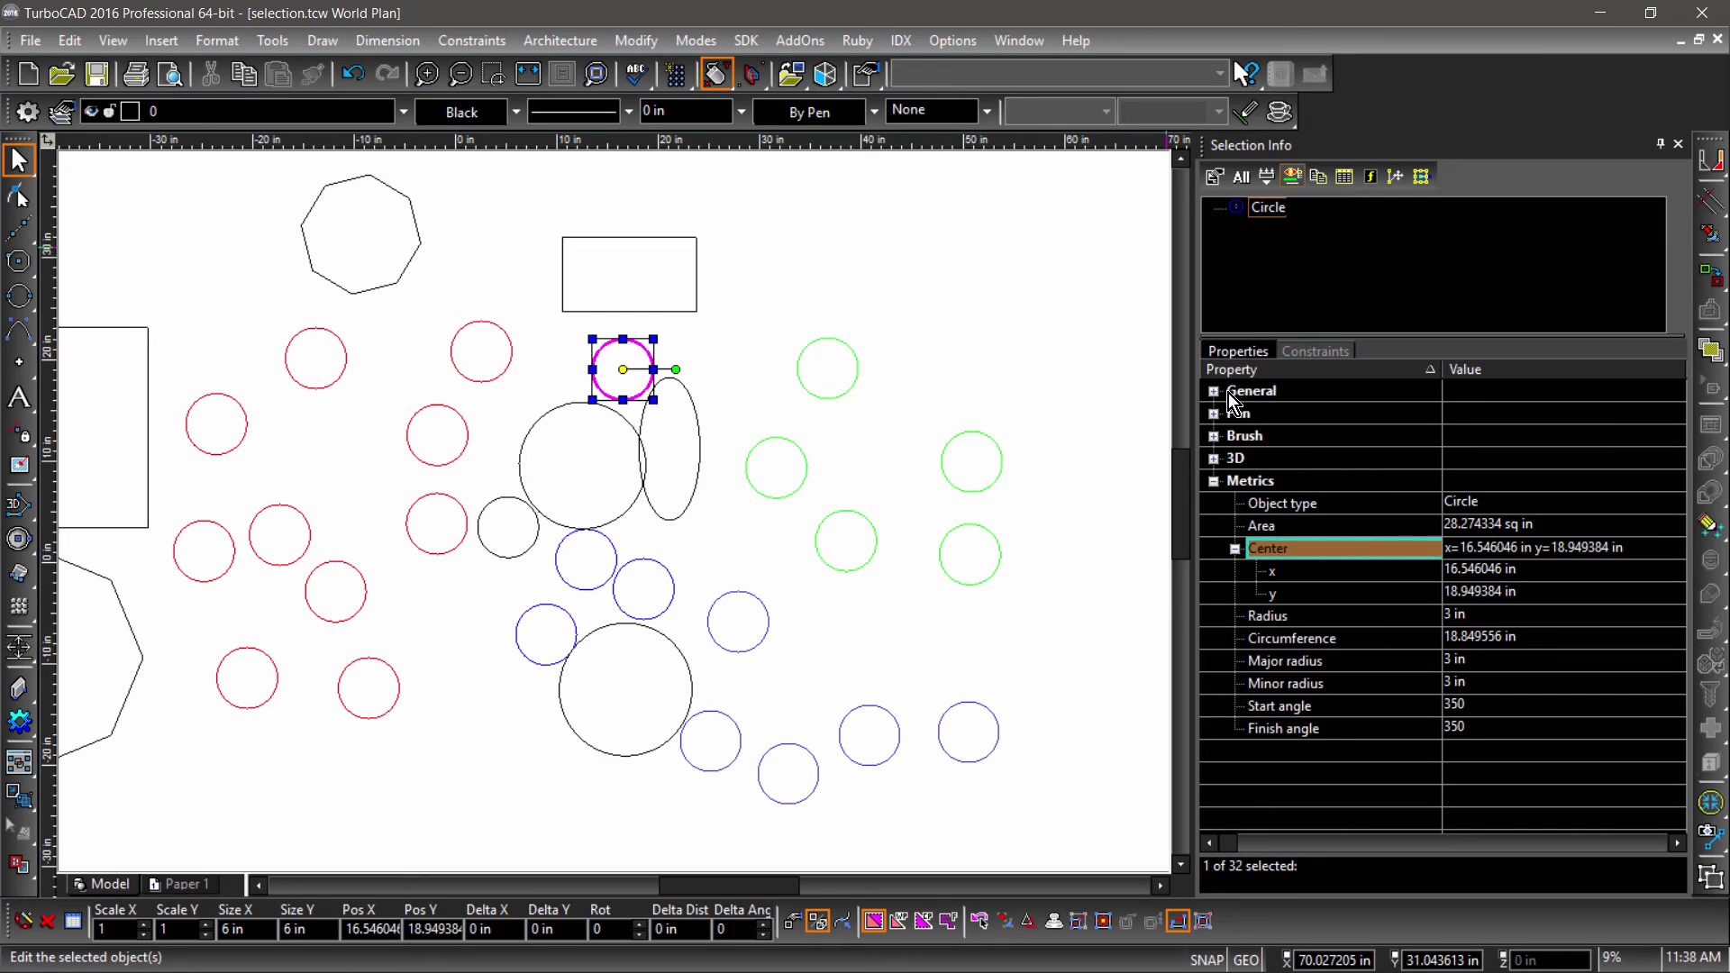
- Set the selected circle's Pen line colour to Red
left_click(1215, 481)
left_click(1214, 413)
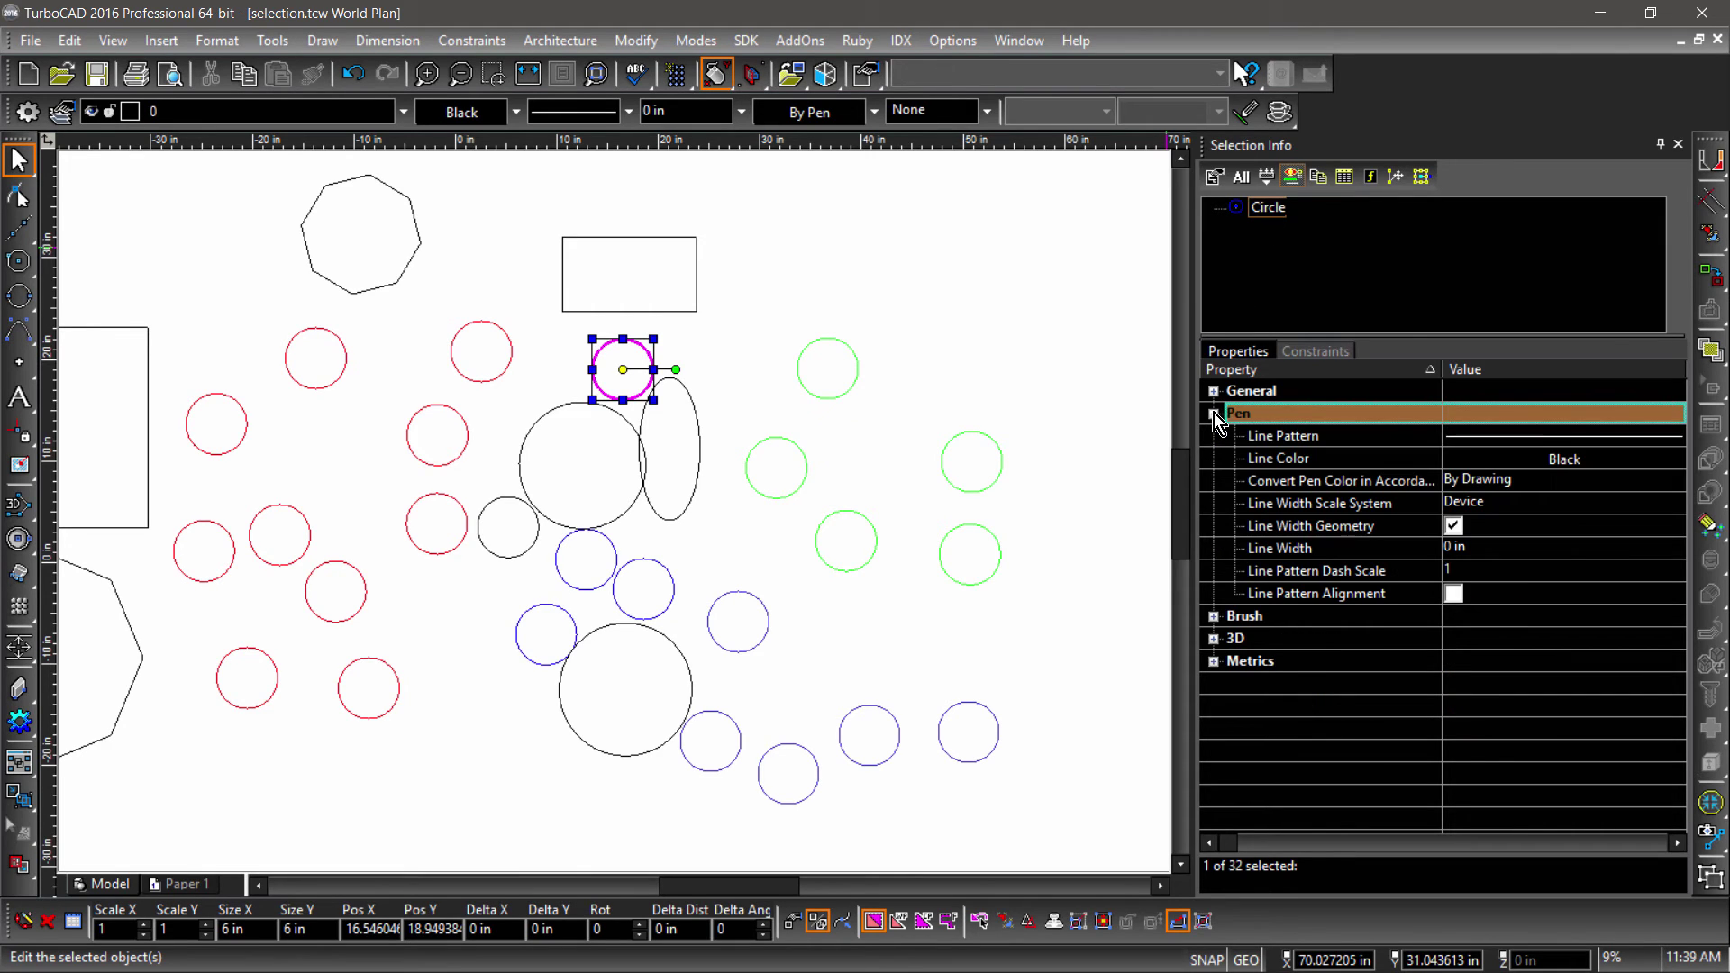
left_click(1533, 460)
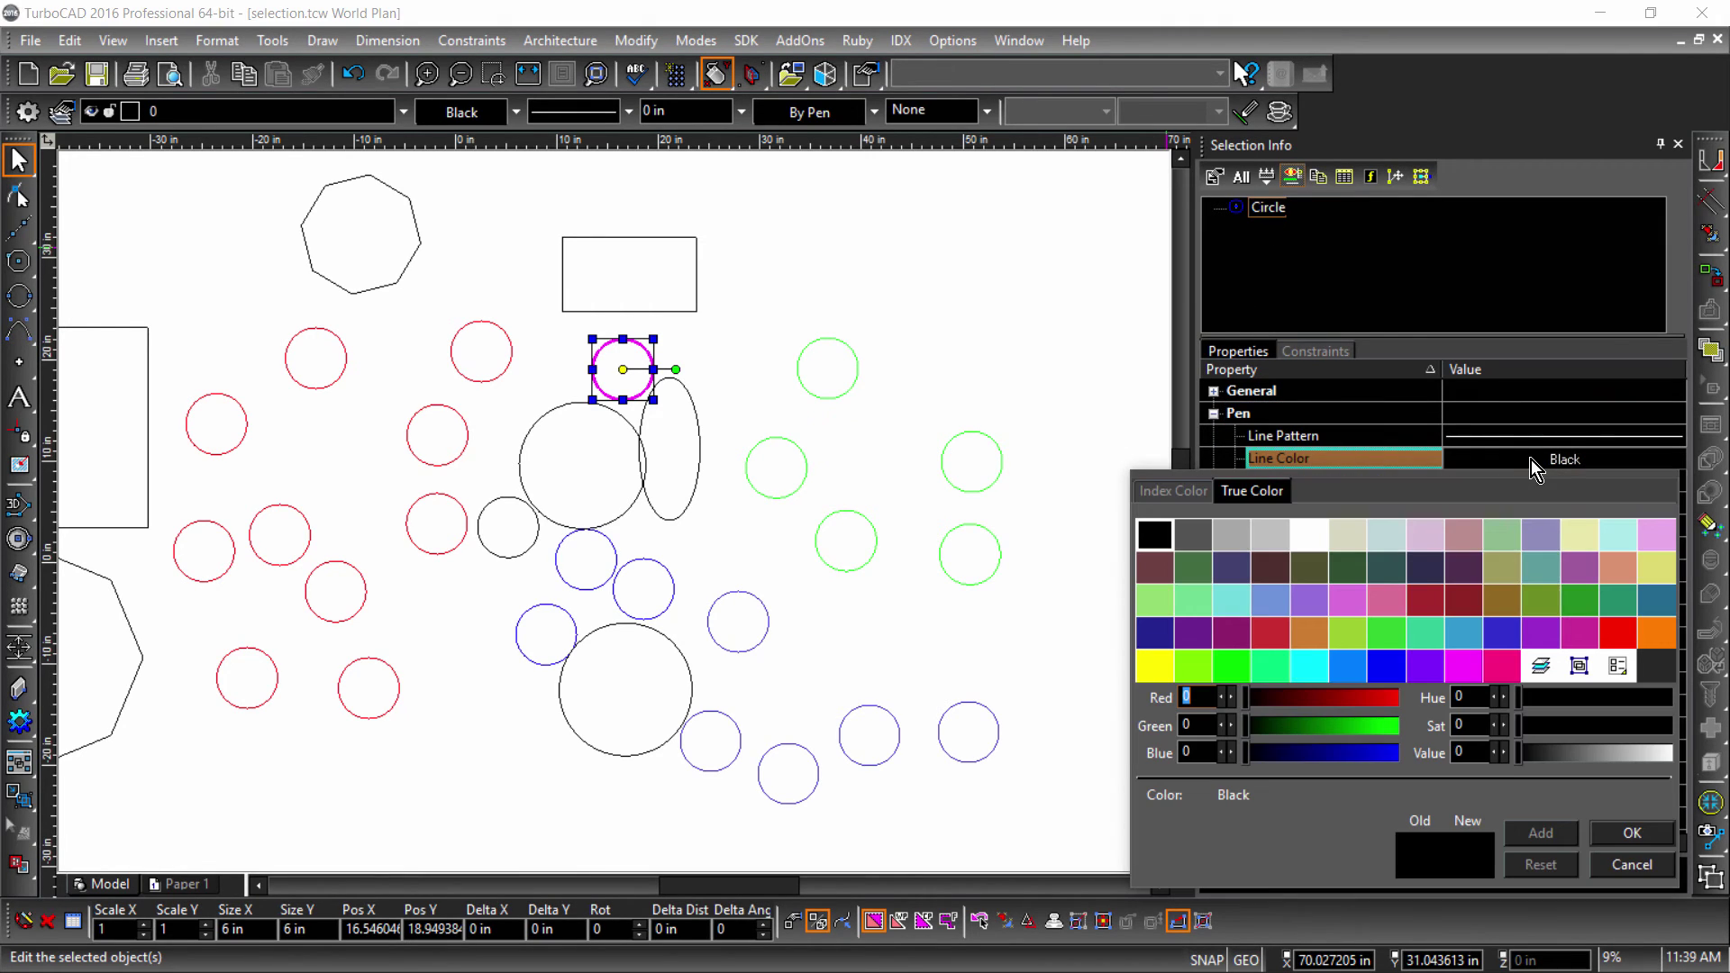
left_click(1631, 633)
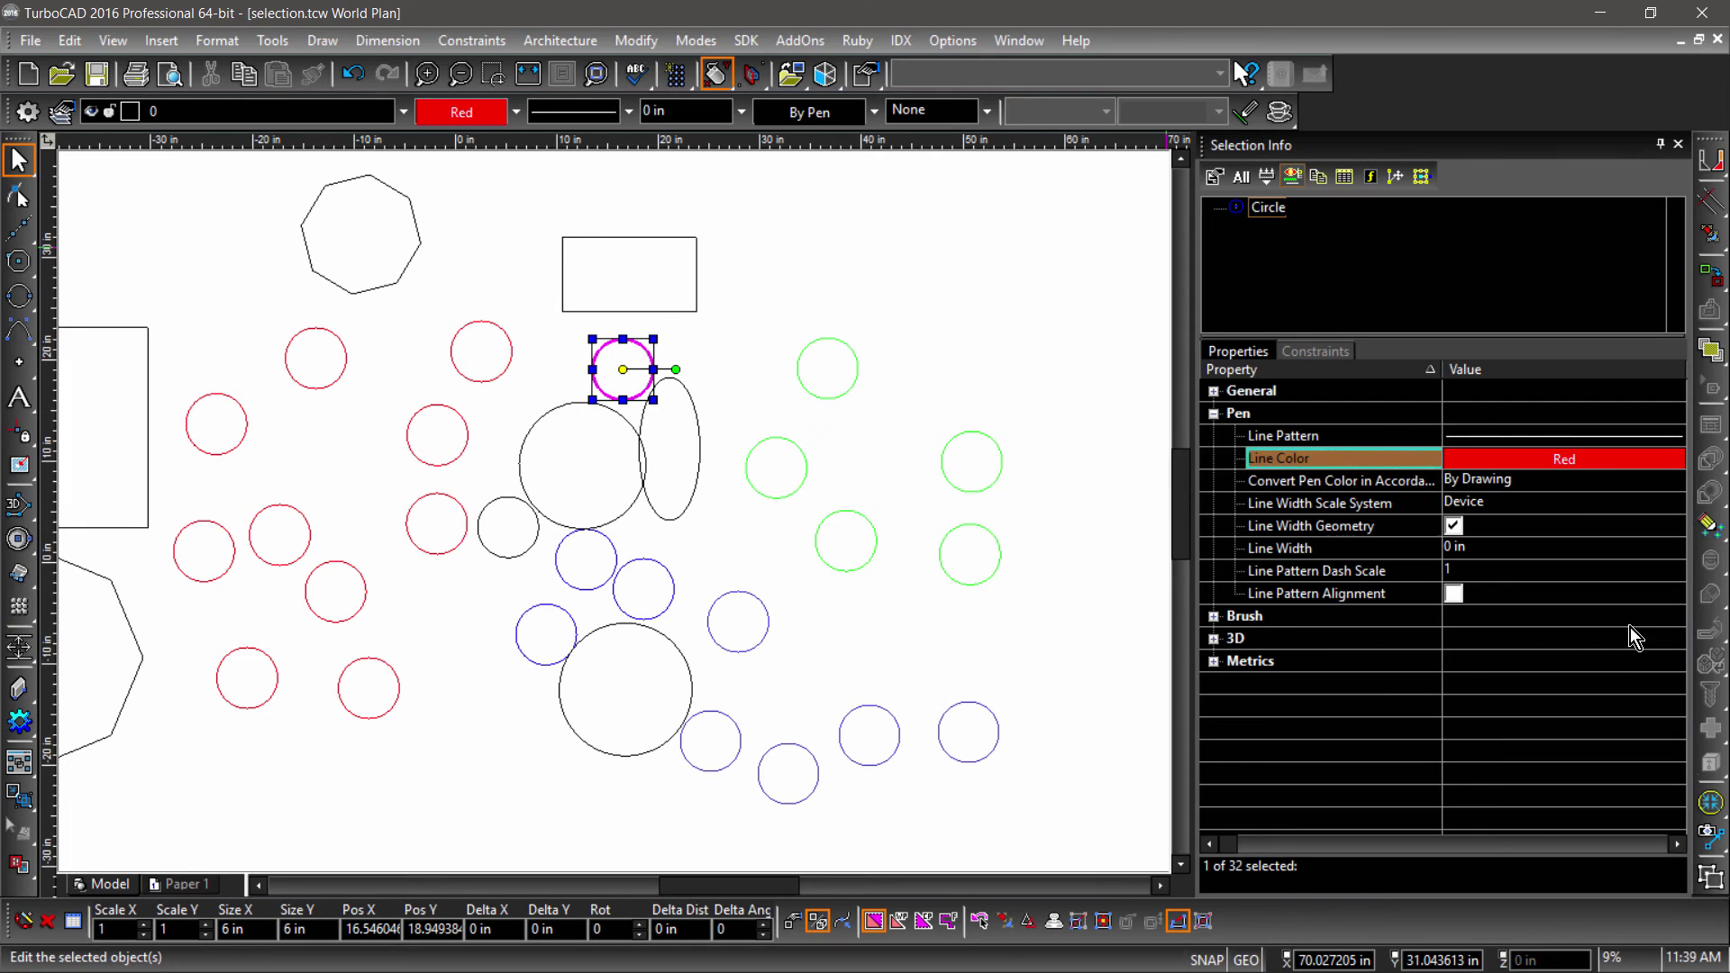
left_click(1214, 413)
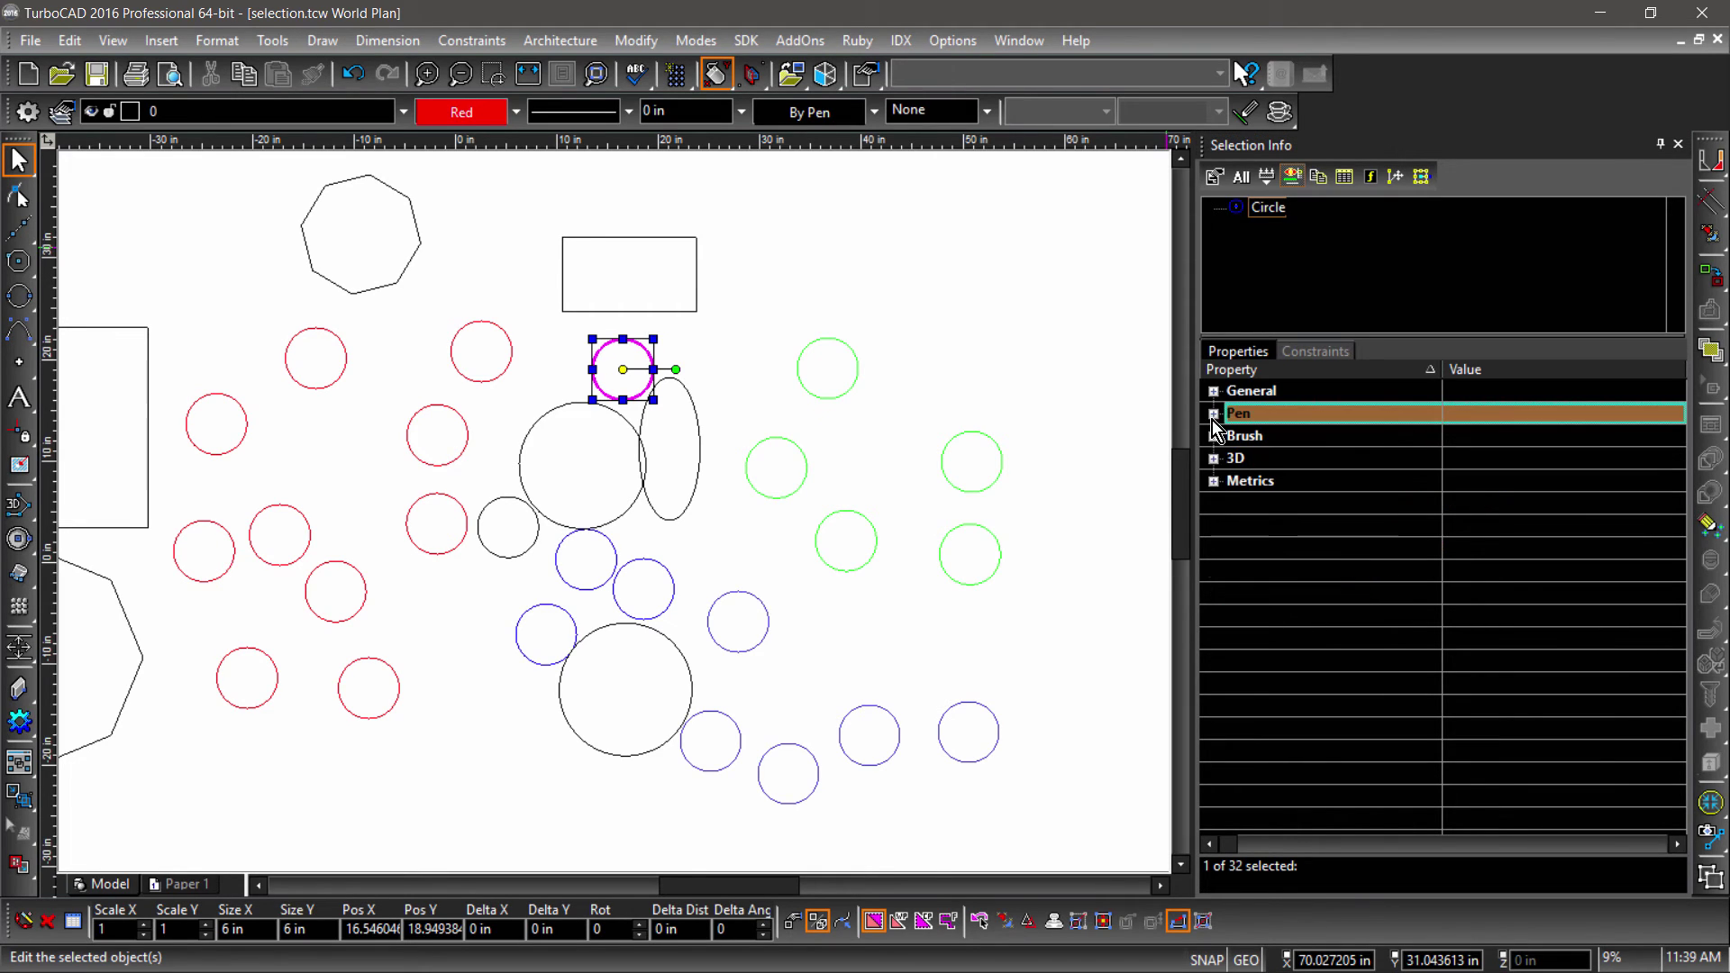
- Change the Major radius under Metrics to 4
left_click(1214, 480)
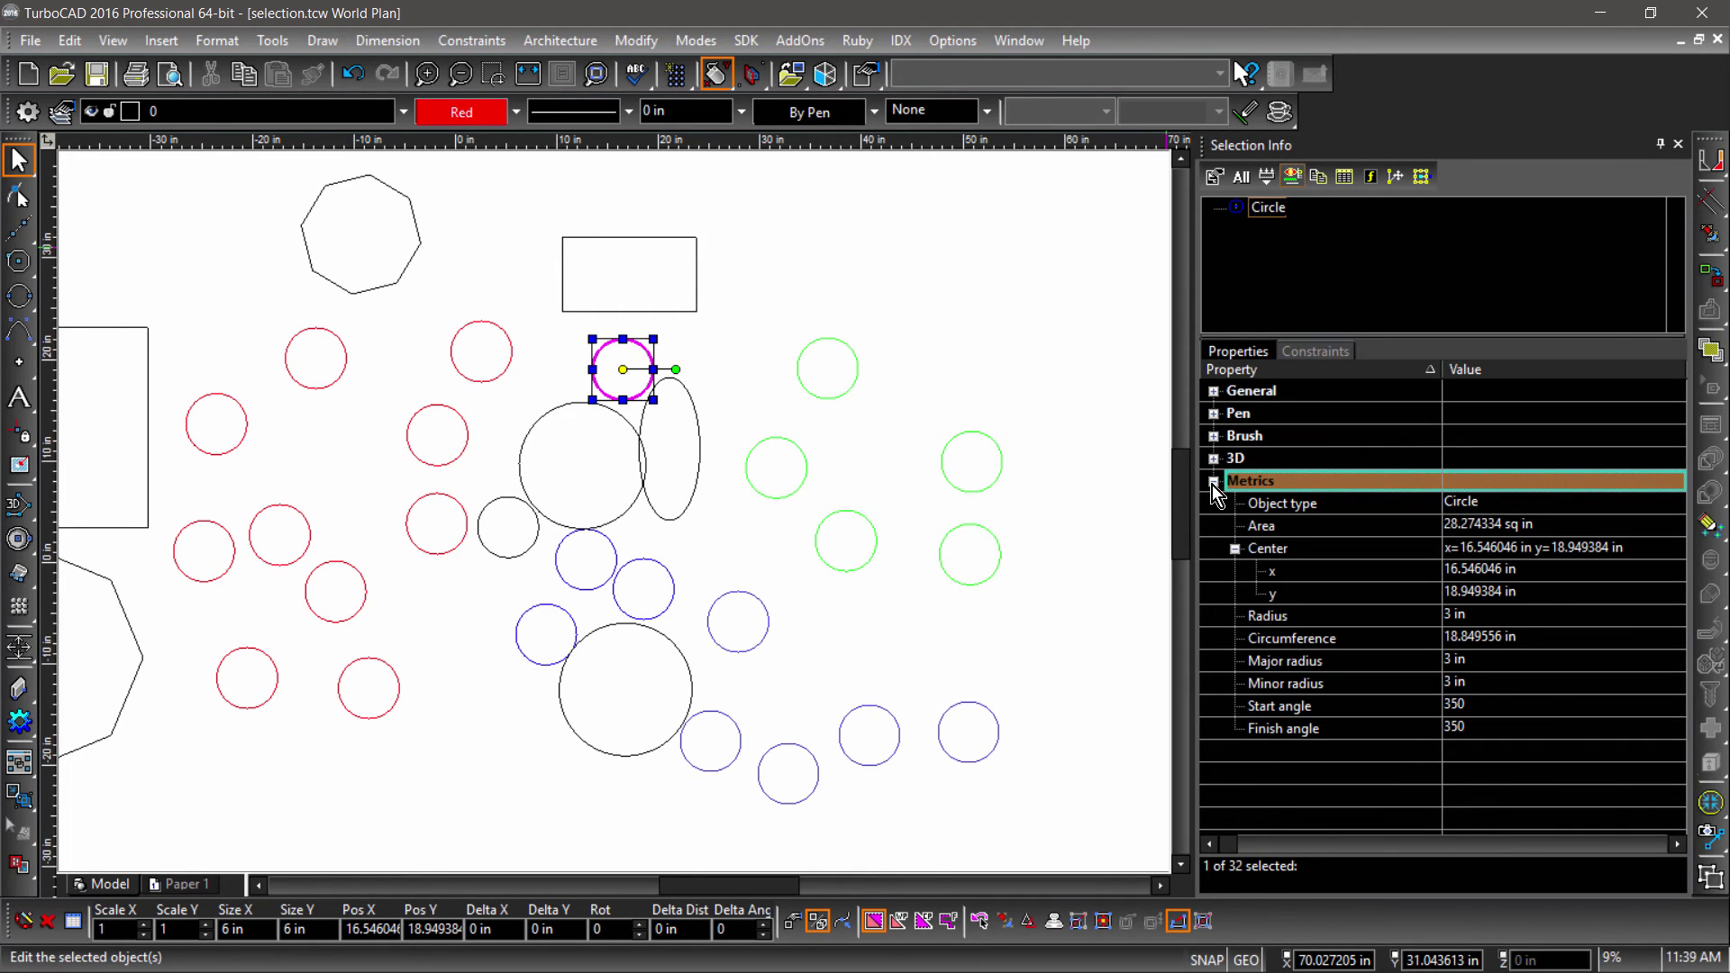
left_click(1495, 660)
type("4")
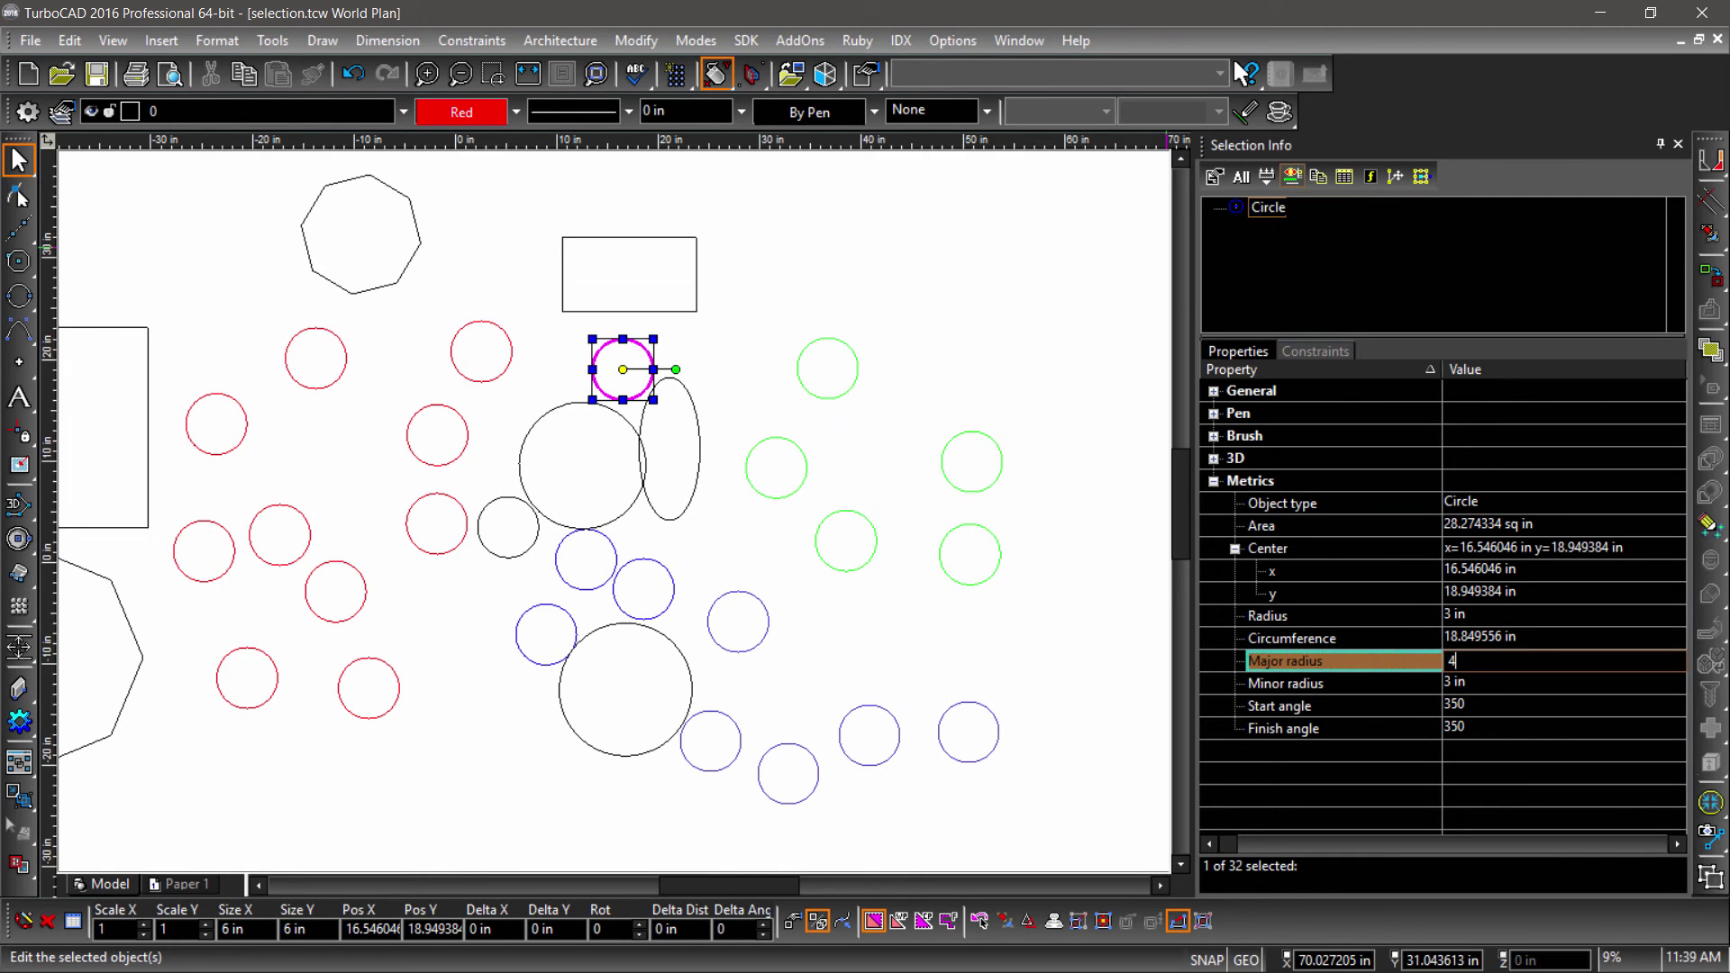
key("Return")
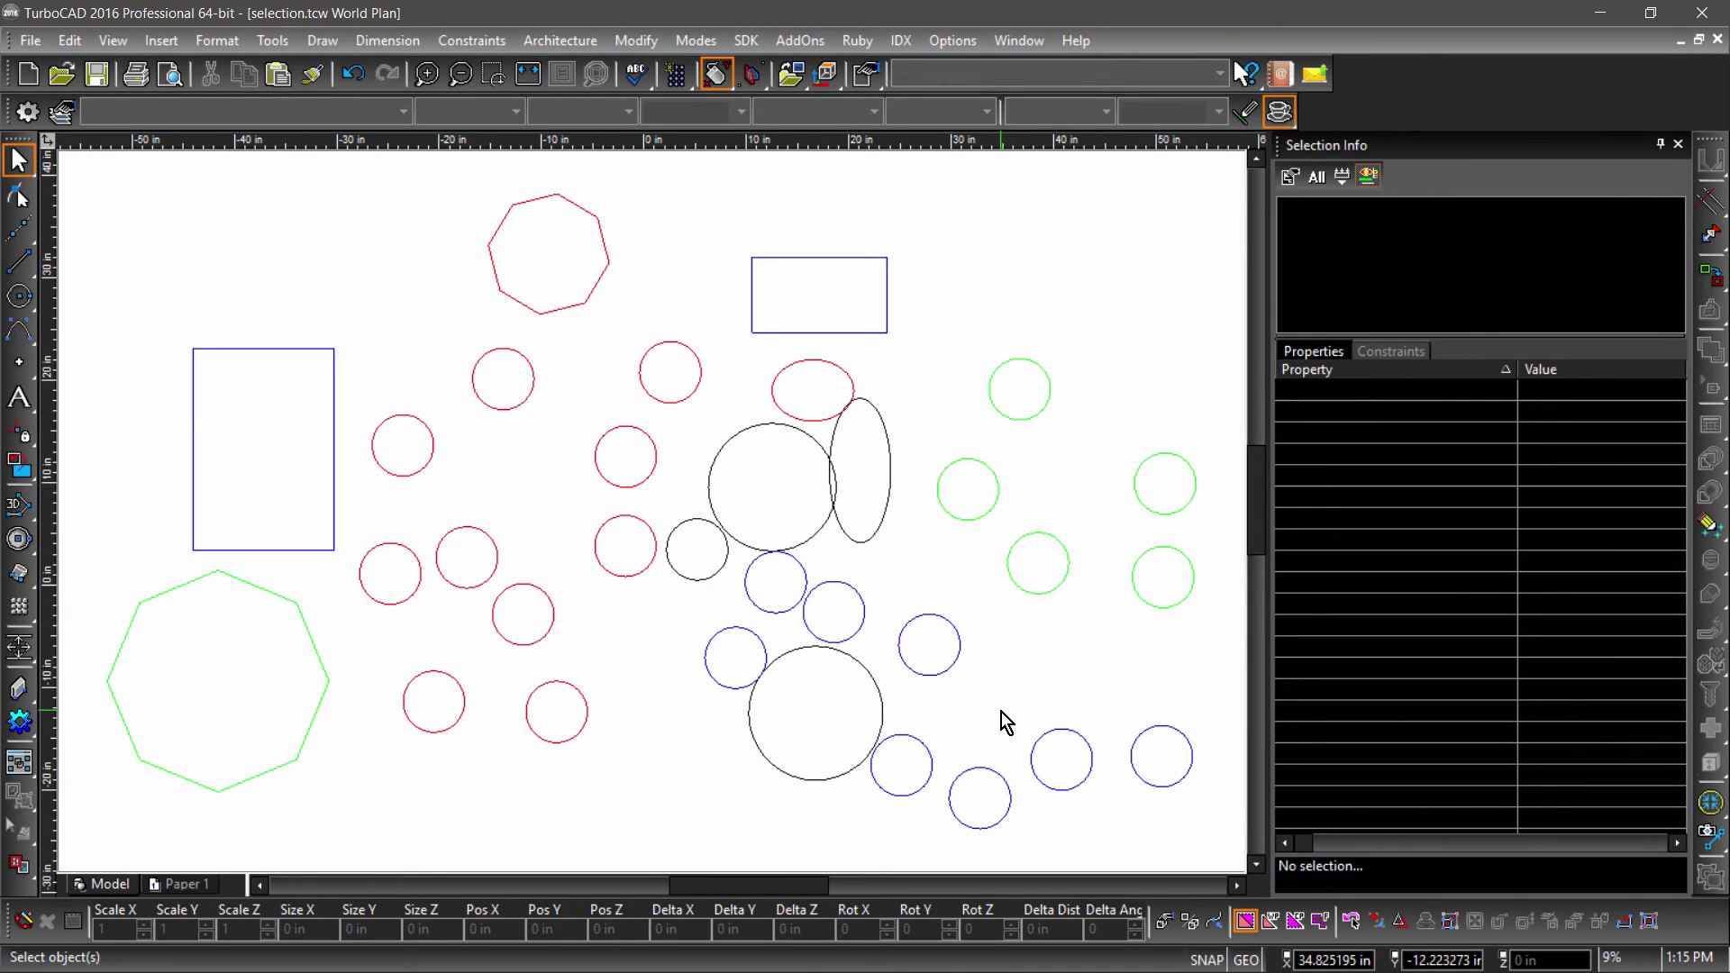
- Open Selection by Query from Edit > Select By > Query
left_click(68, 50)
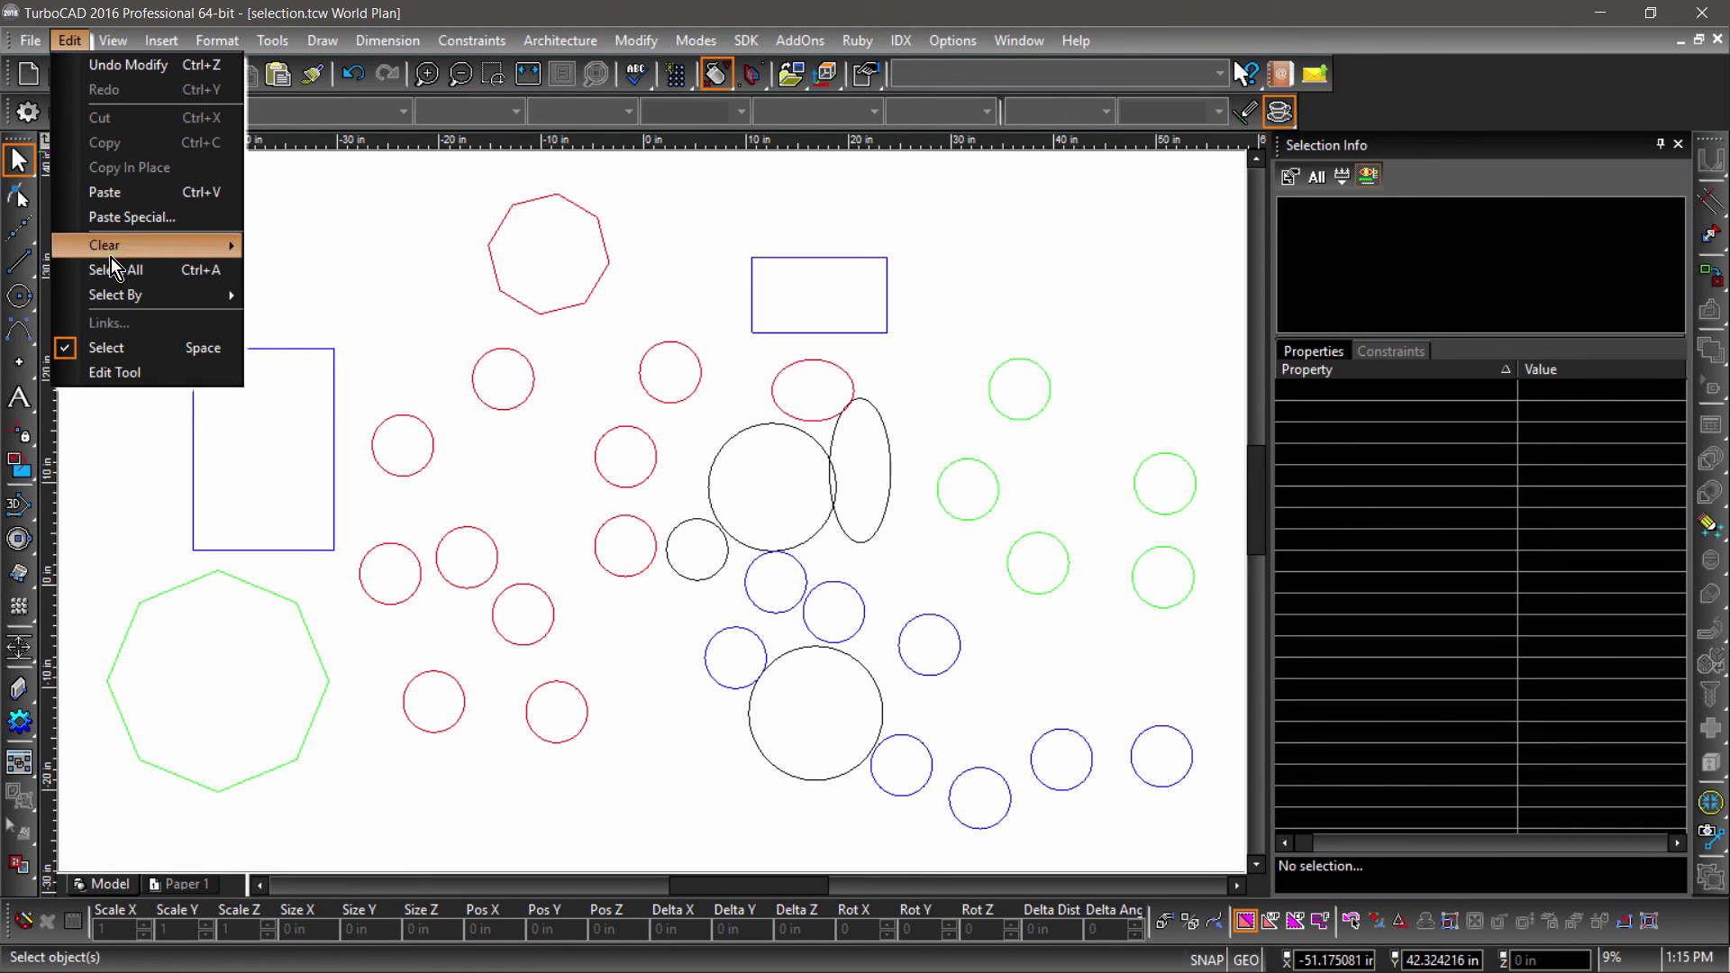
mouse_move(126, 303)
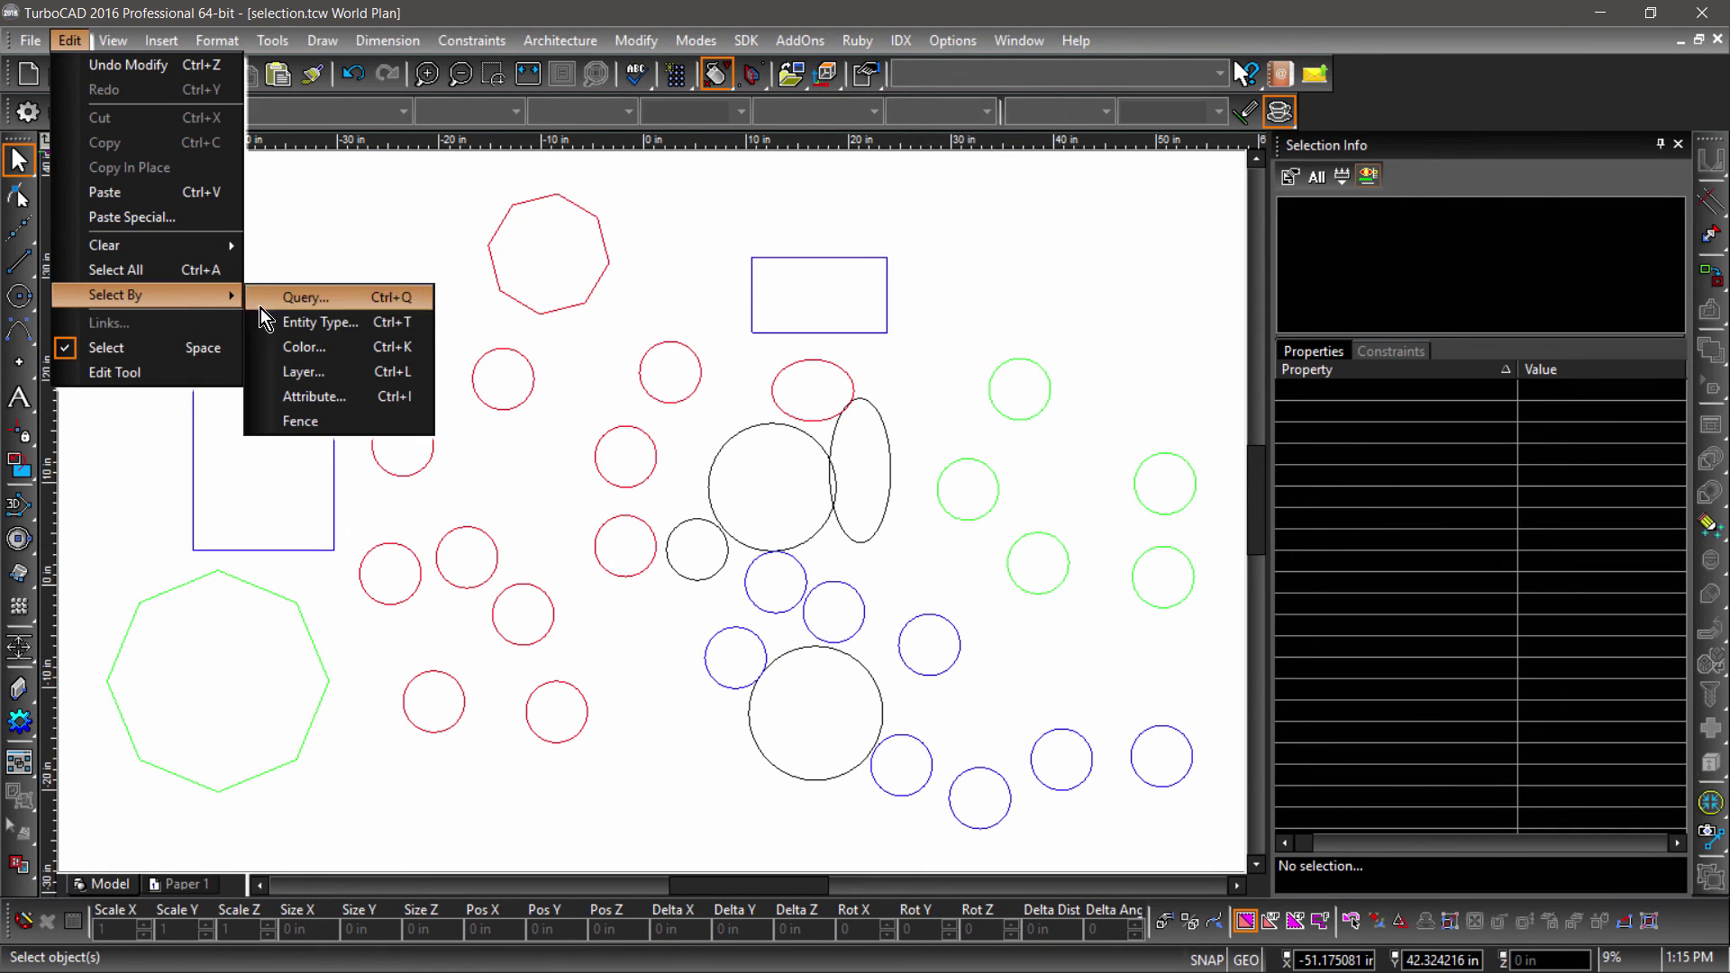
left_click(327, 301)
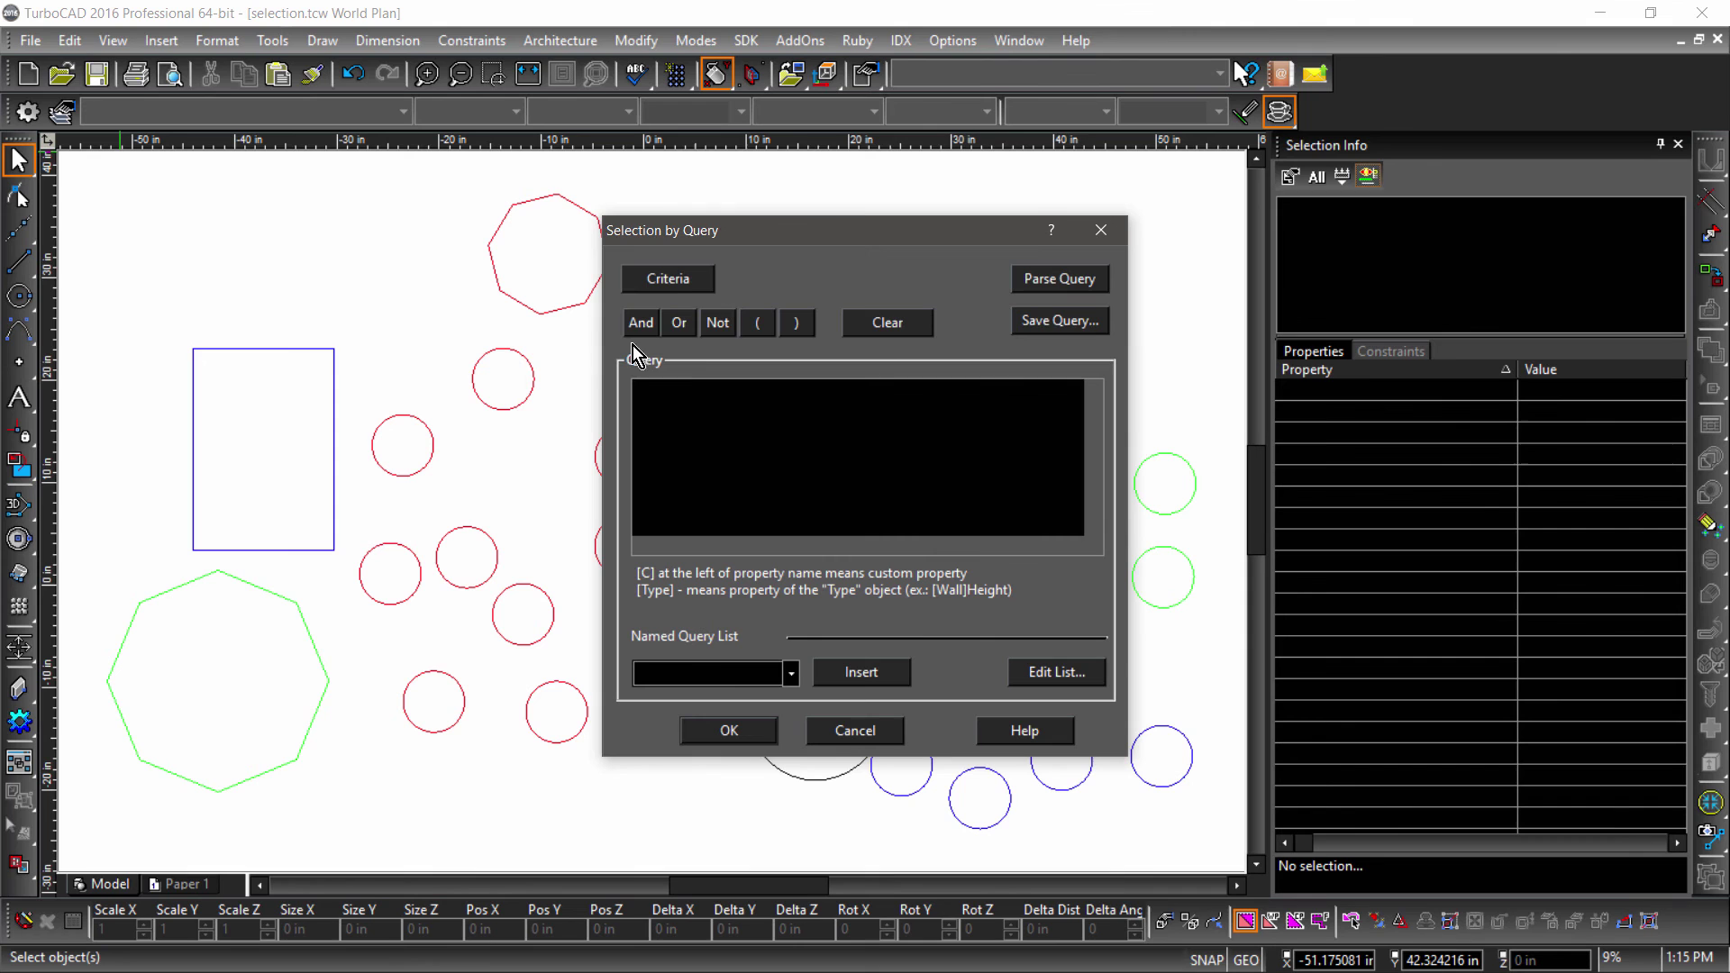
- Add a Line Color criterion matching Red or Blue to the query
left_click(679, 288)
left_click(699, 391)
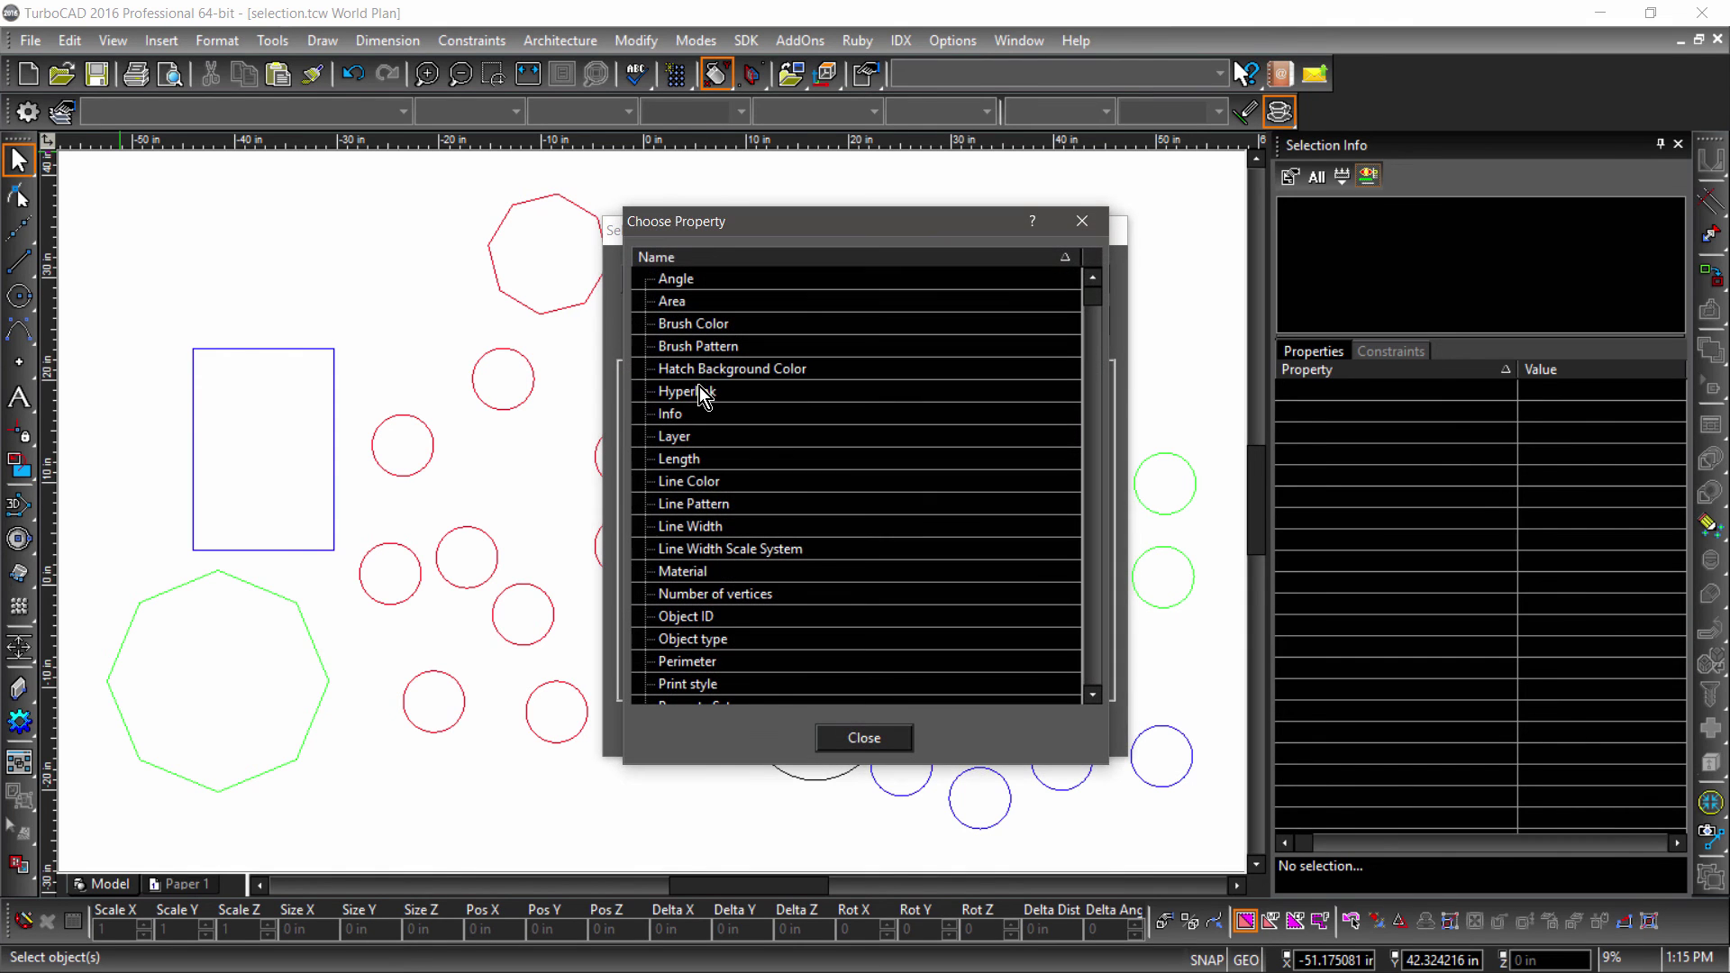
double_click(798, 478)
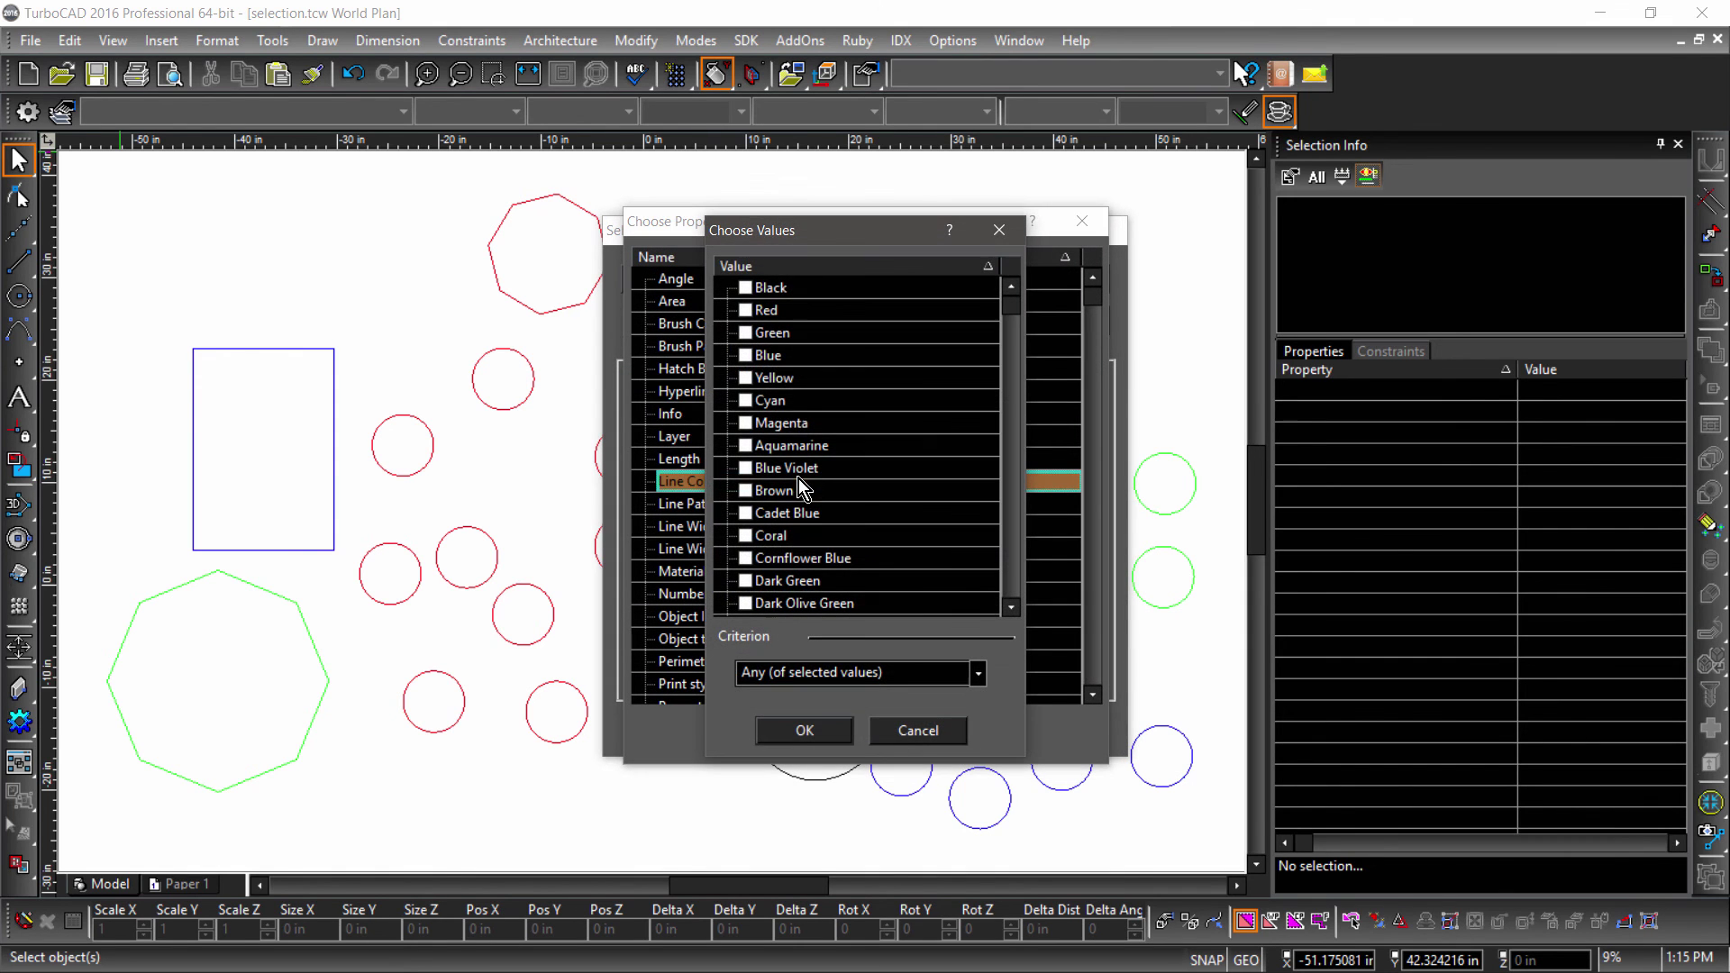
left_click(751, 355)
left_click(813, 728)
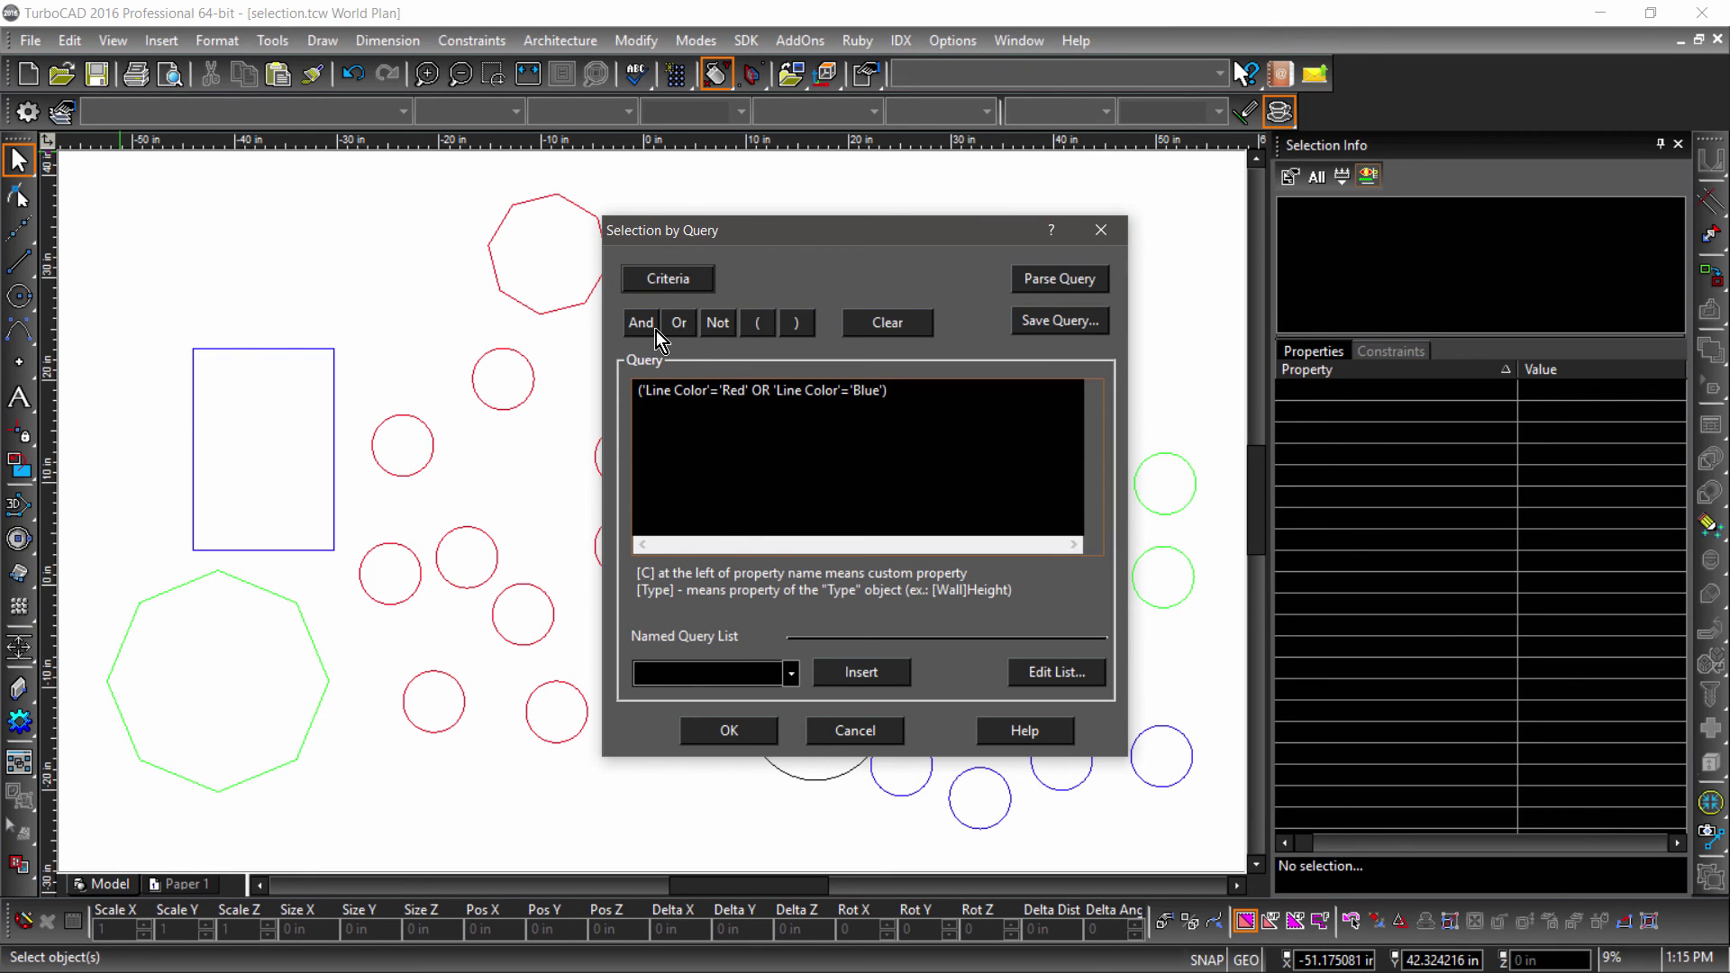
- Add an Object type criterion set to Circle
left_click(661, 283)
left_click(672, 382)
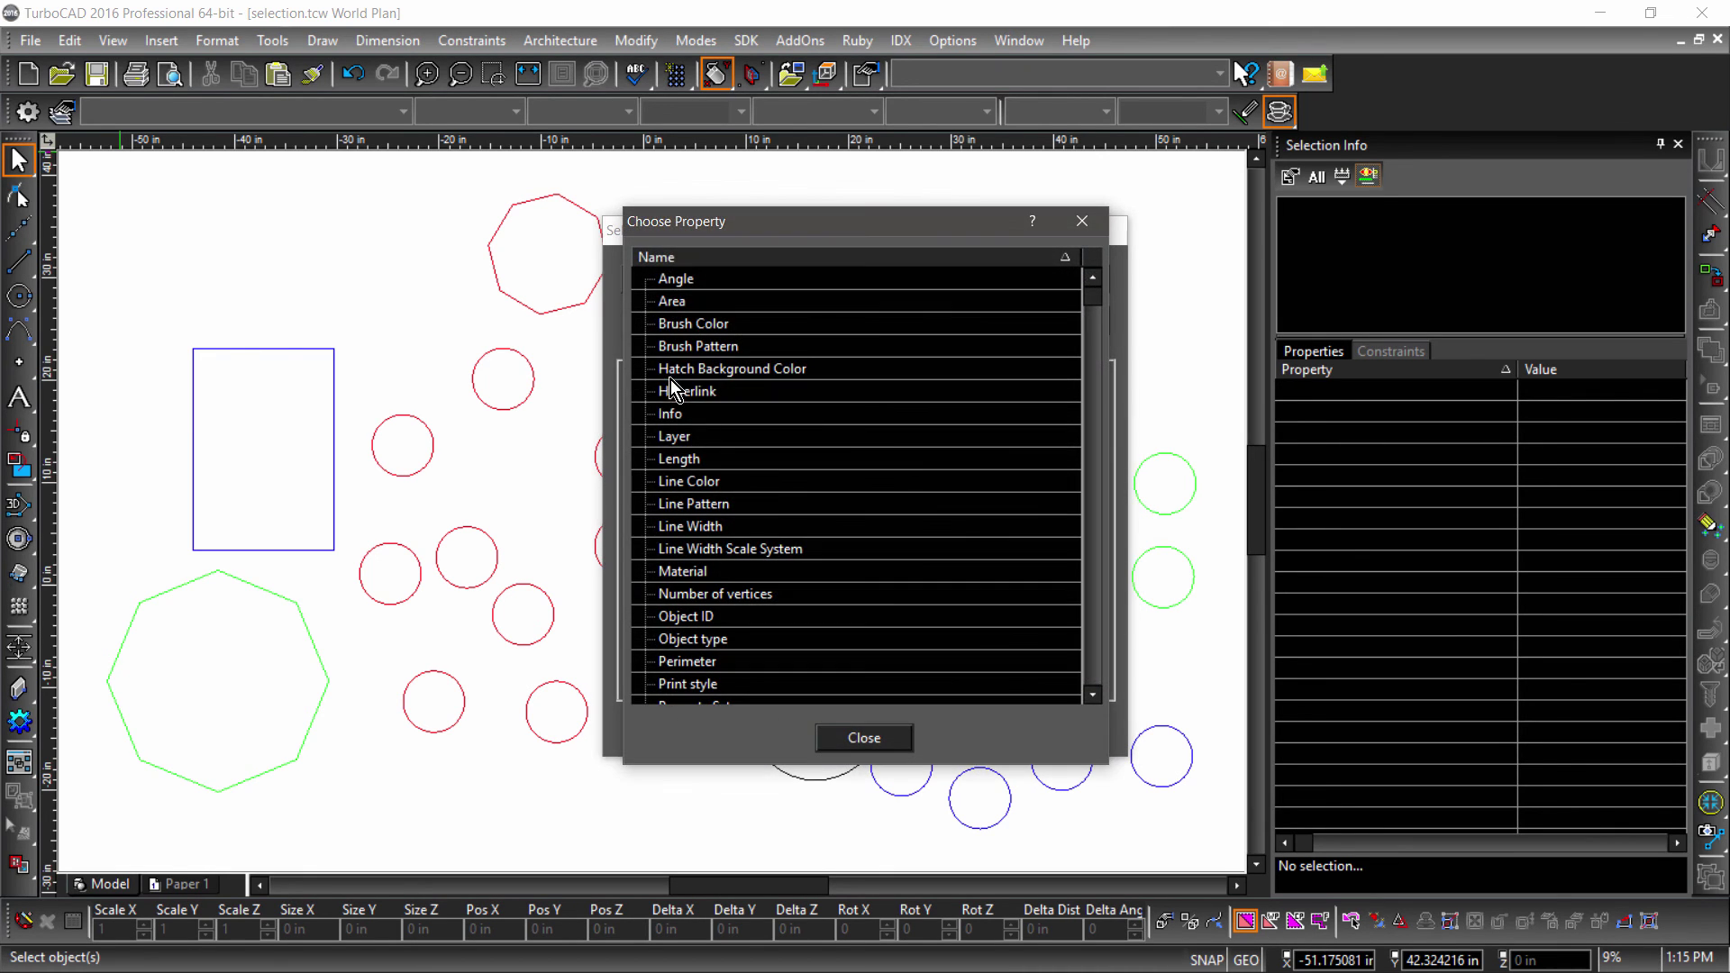
double_click(713, 640)
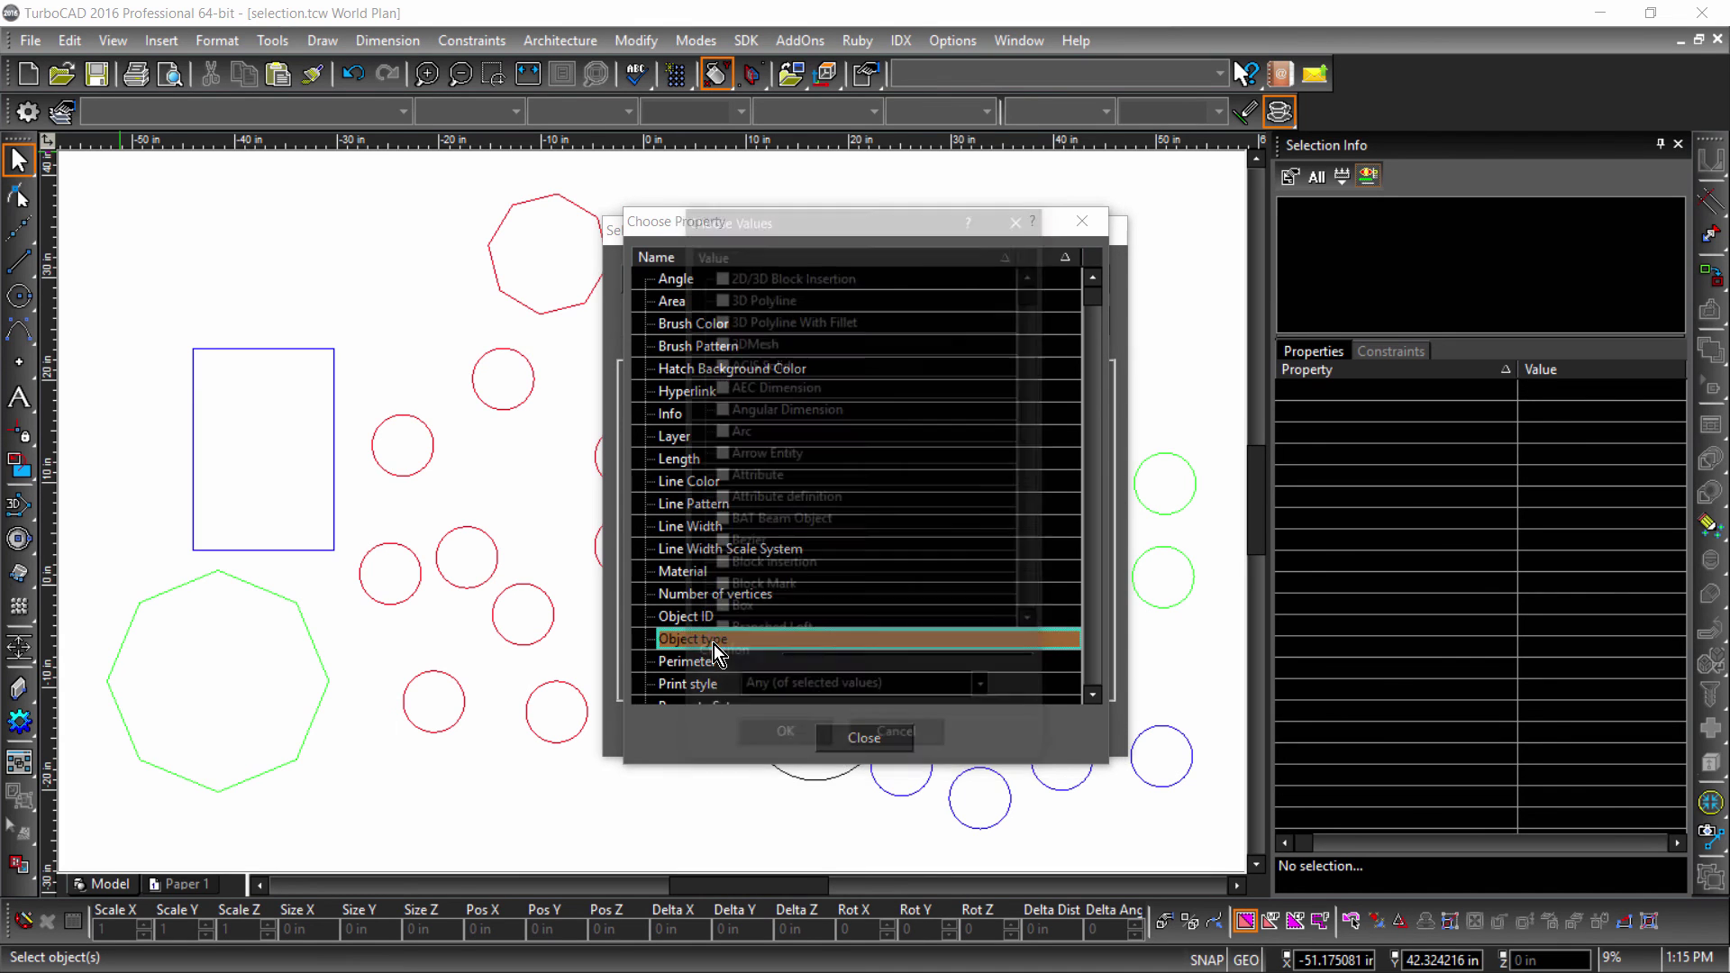
scroll(723, 597, "down", 2)
scroll(723, 597, "down", 1)
left_click(721, 591)
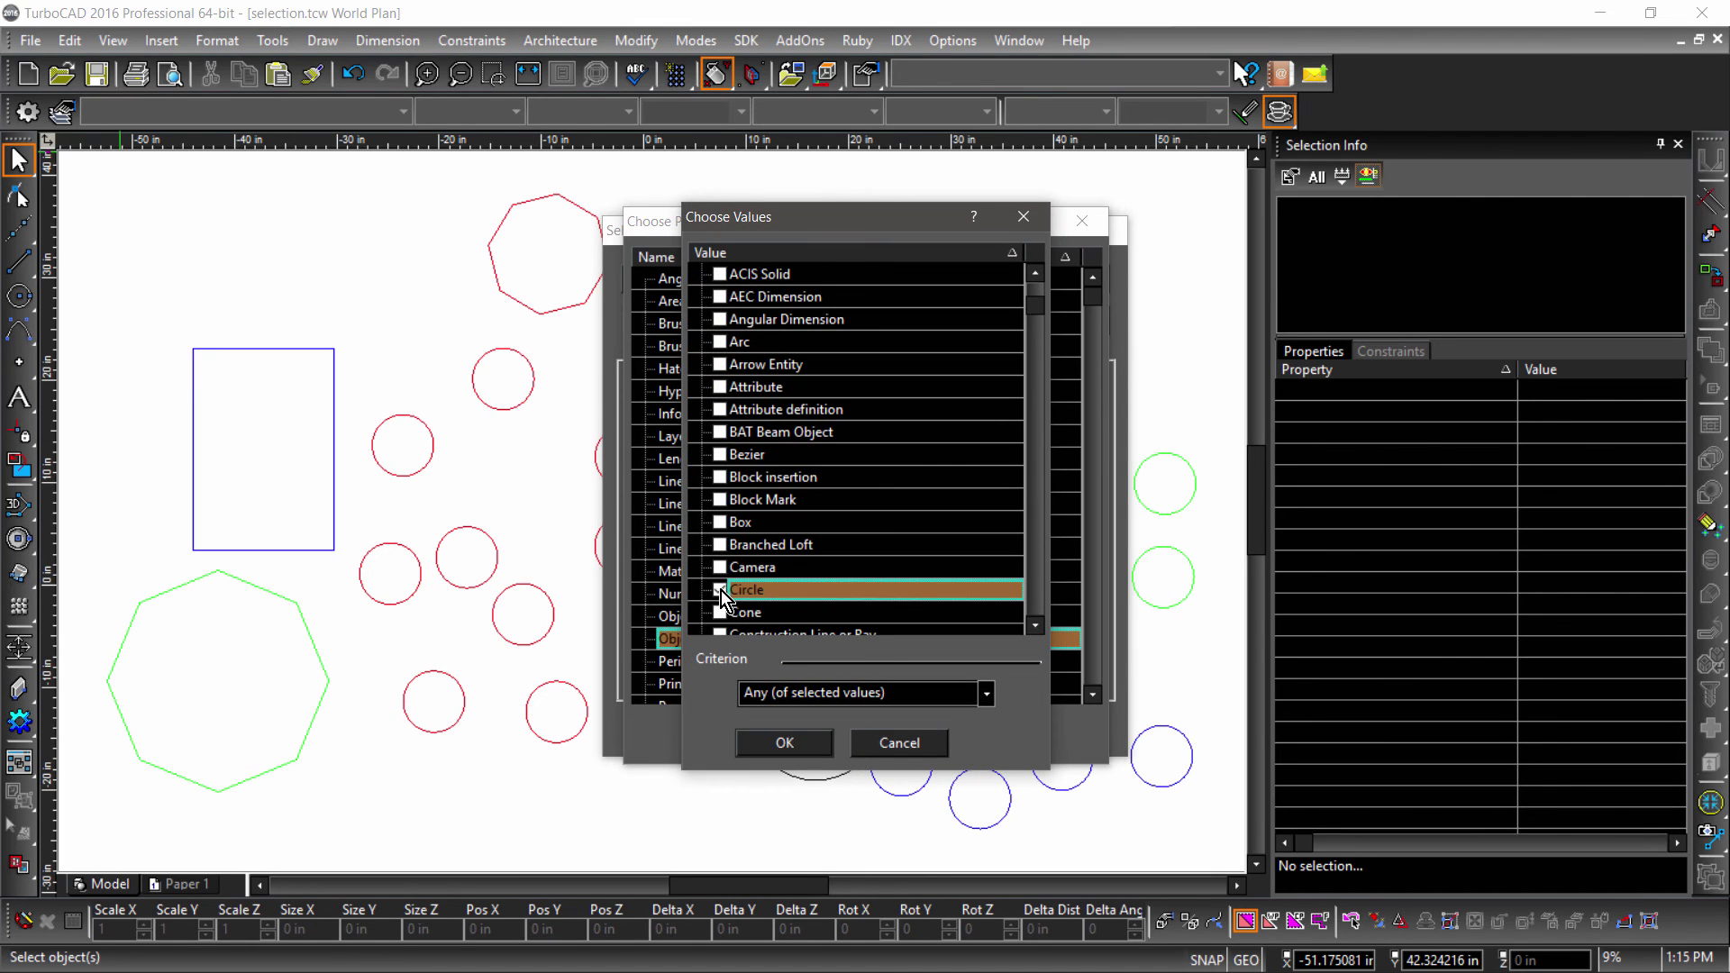
left_click(784, 745)
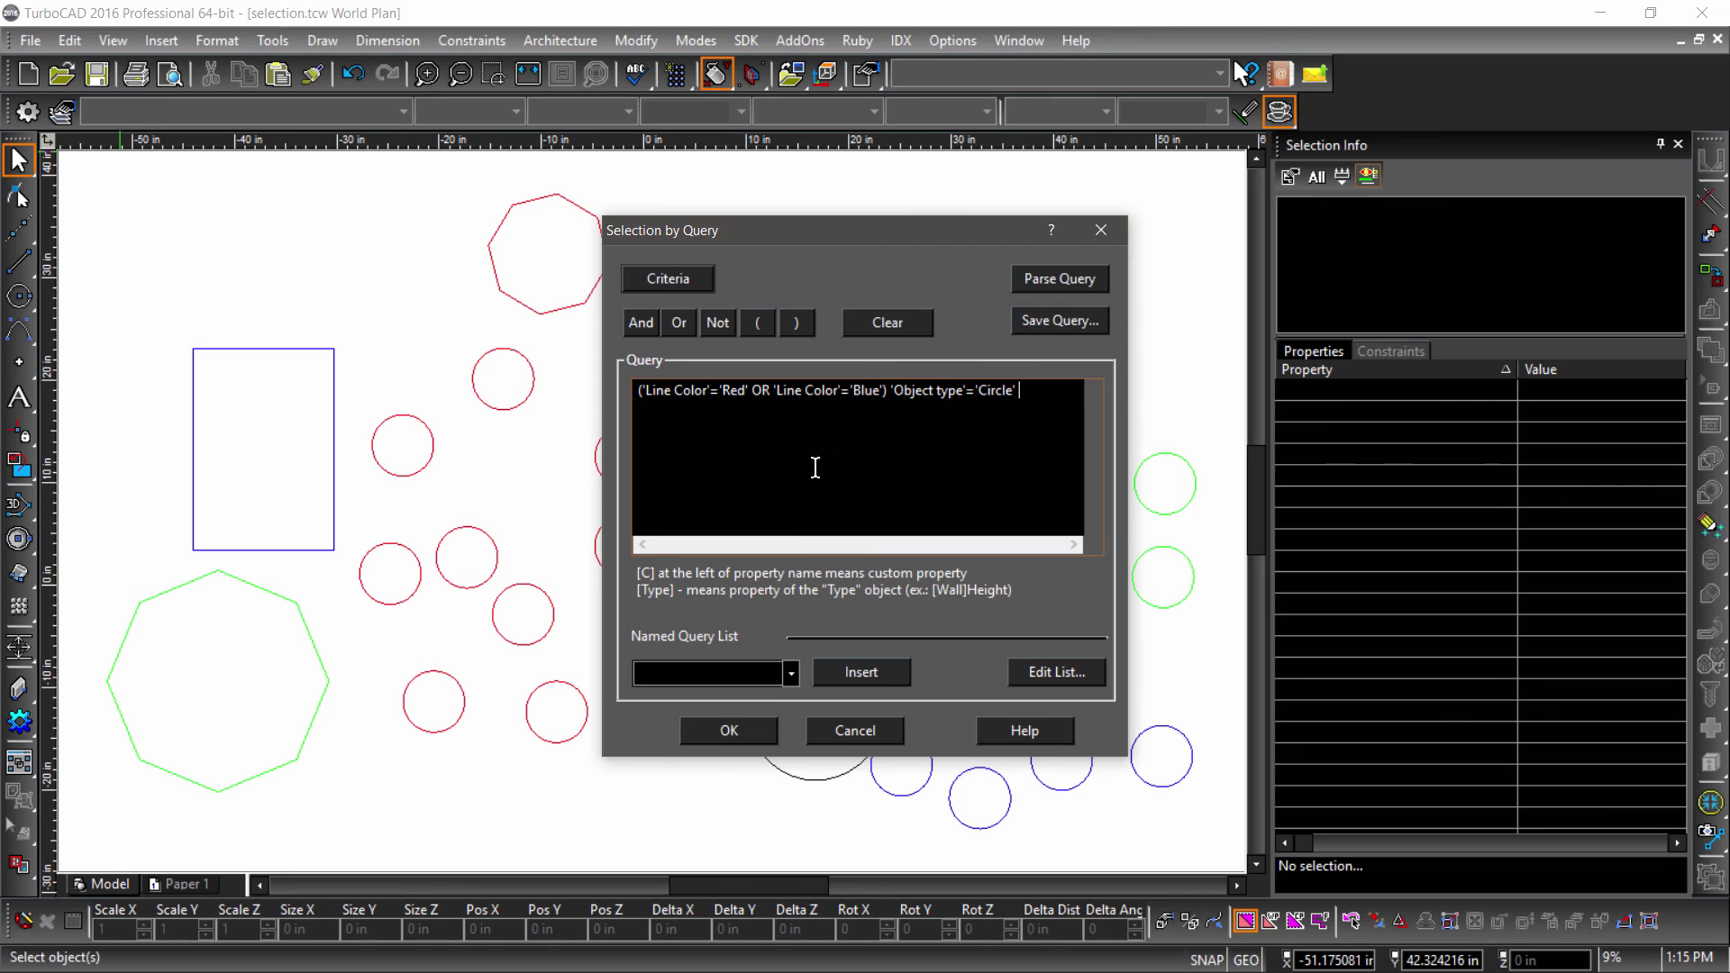
- Close the colour condition with ')' and join the conditions with AND
left_click(886, 401)
type(")")
left_click(650, 326)
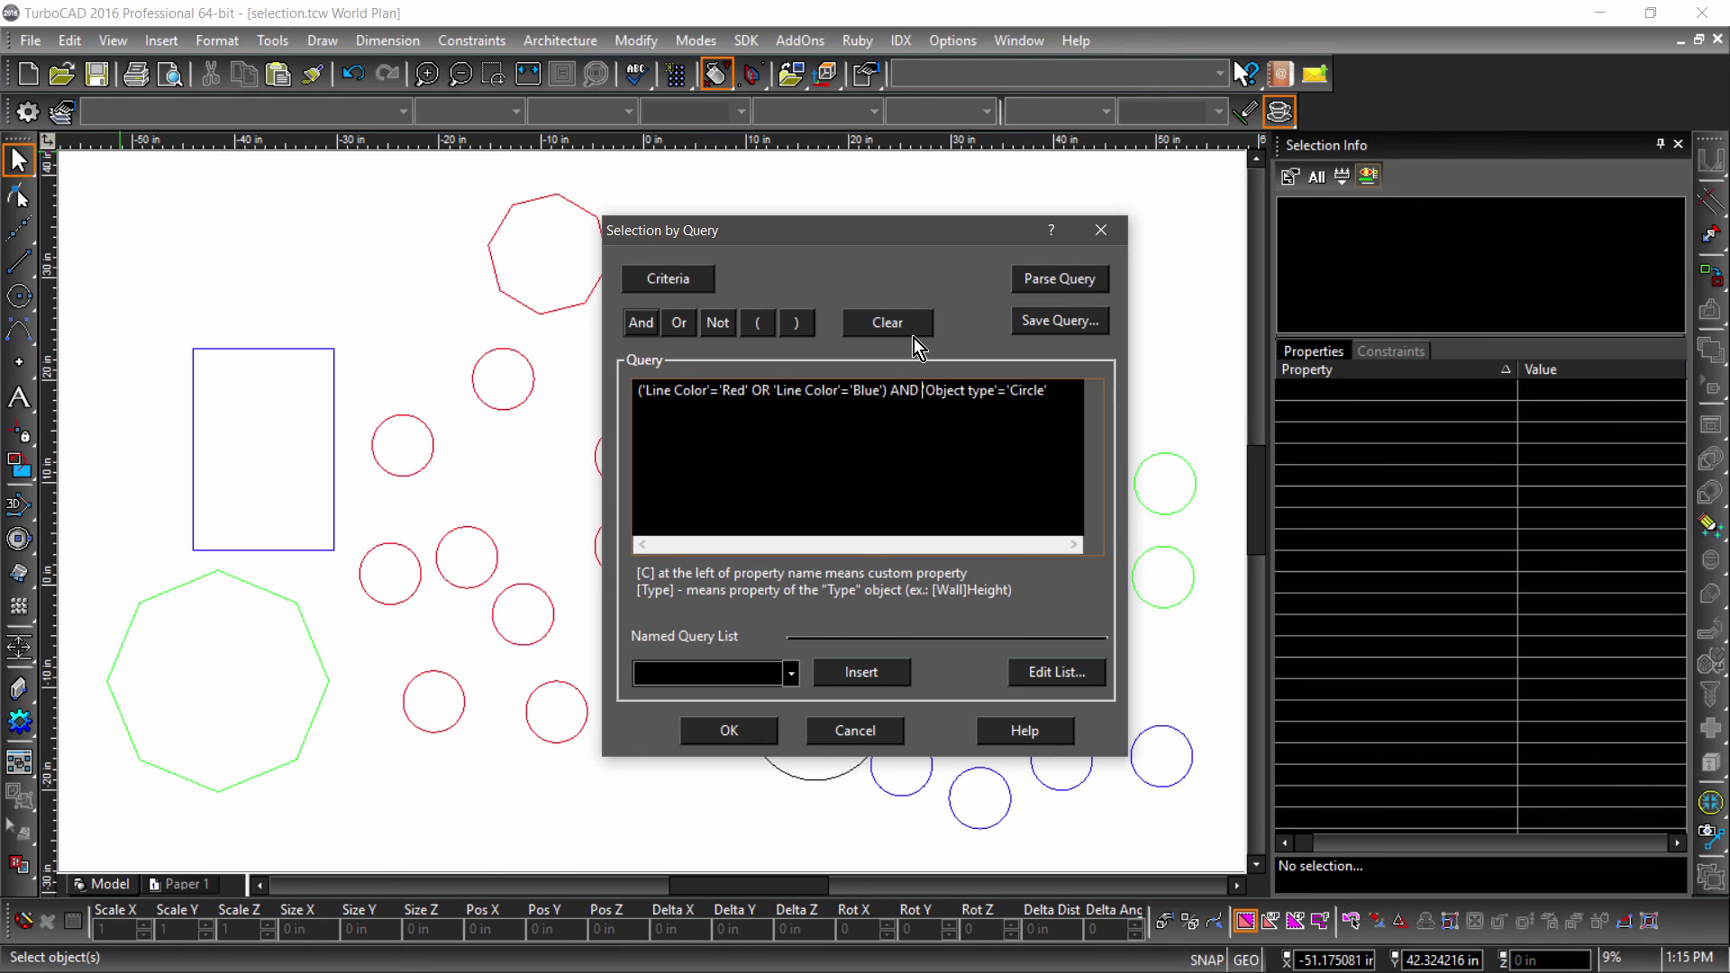
- Save the query under the name 'Blue and Red Circles'
left_click(1029, 322)
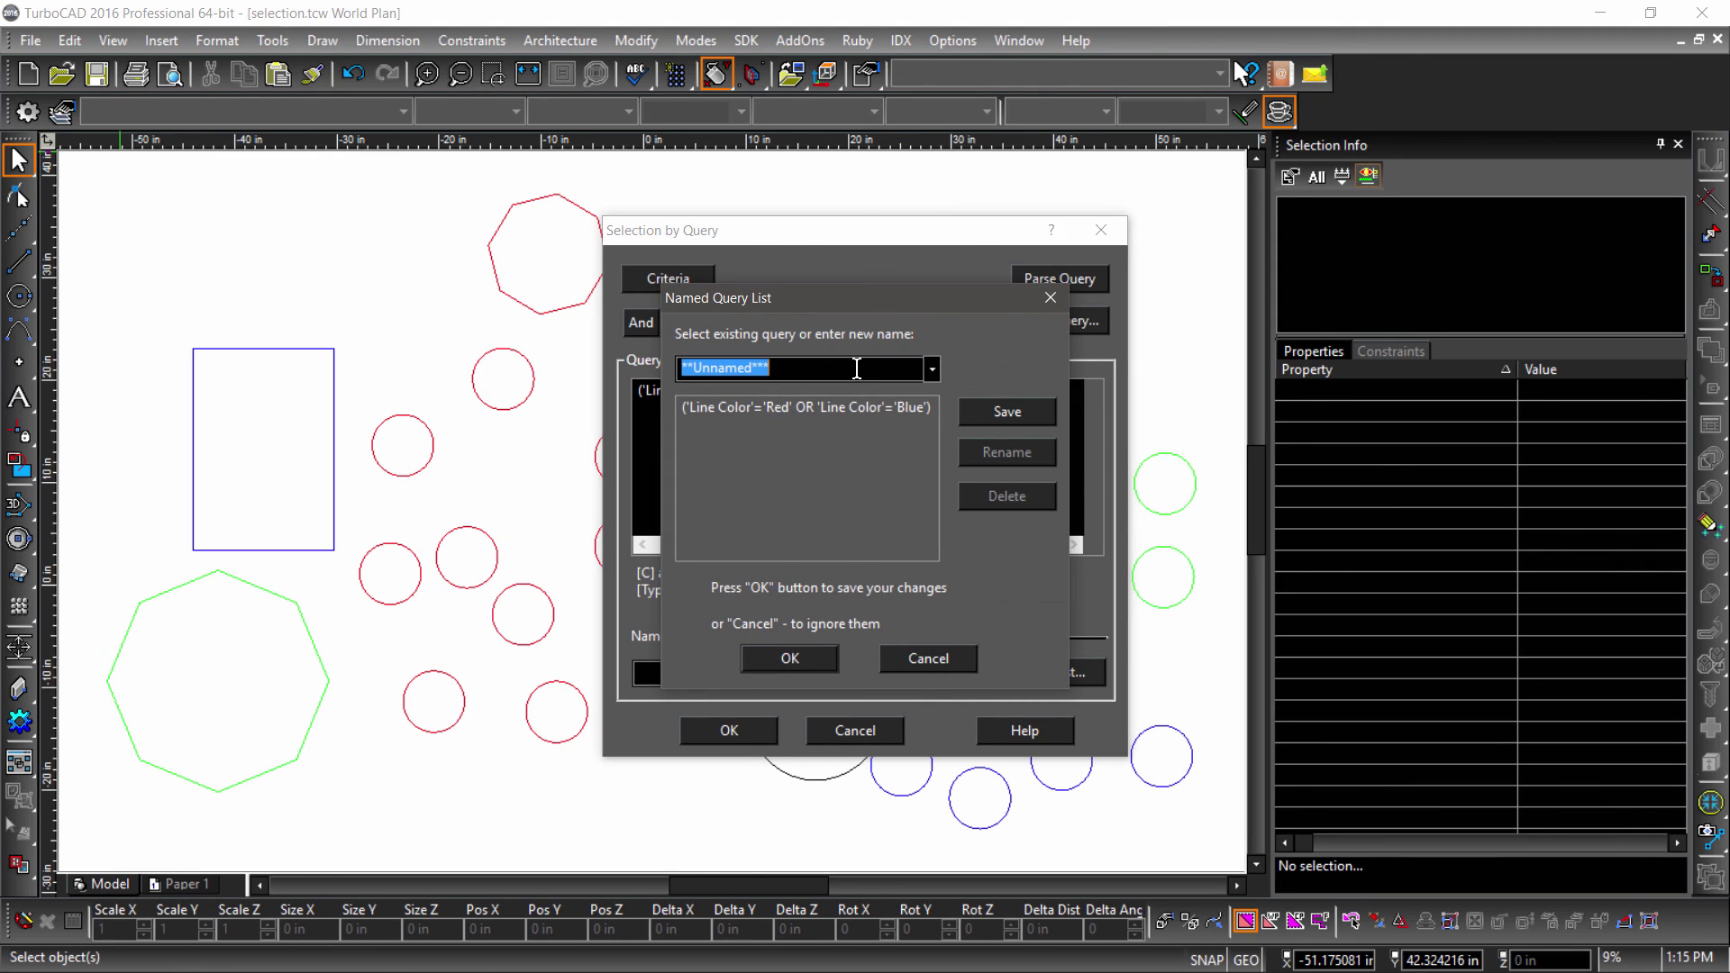
type("Blue ")
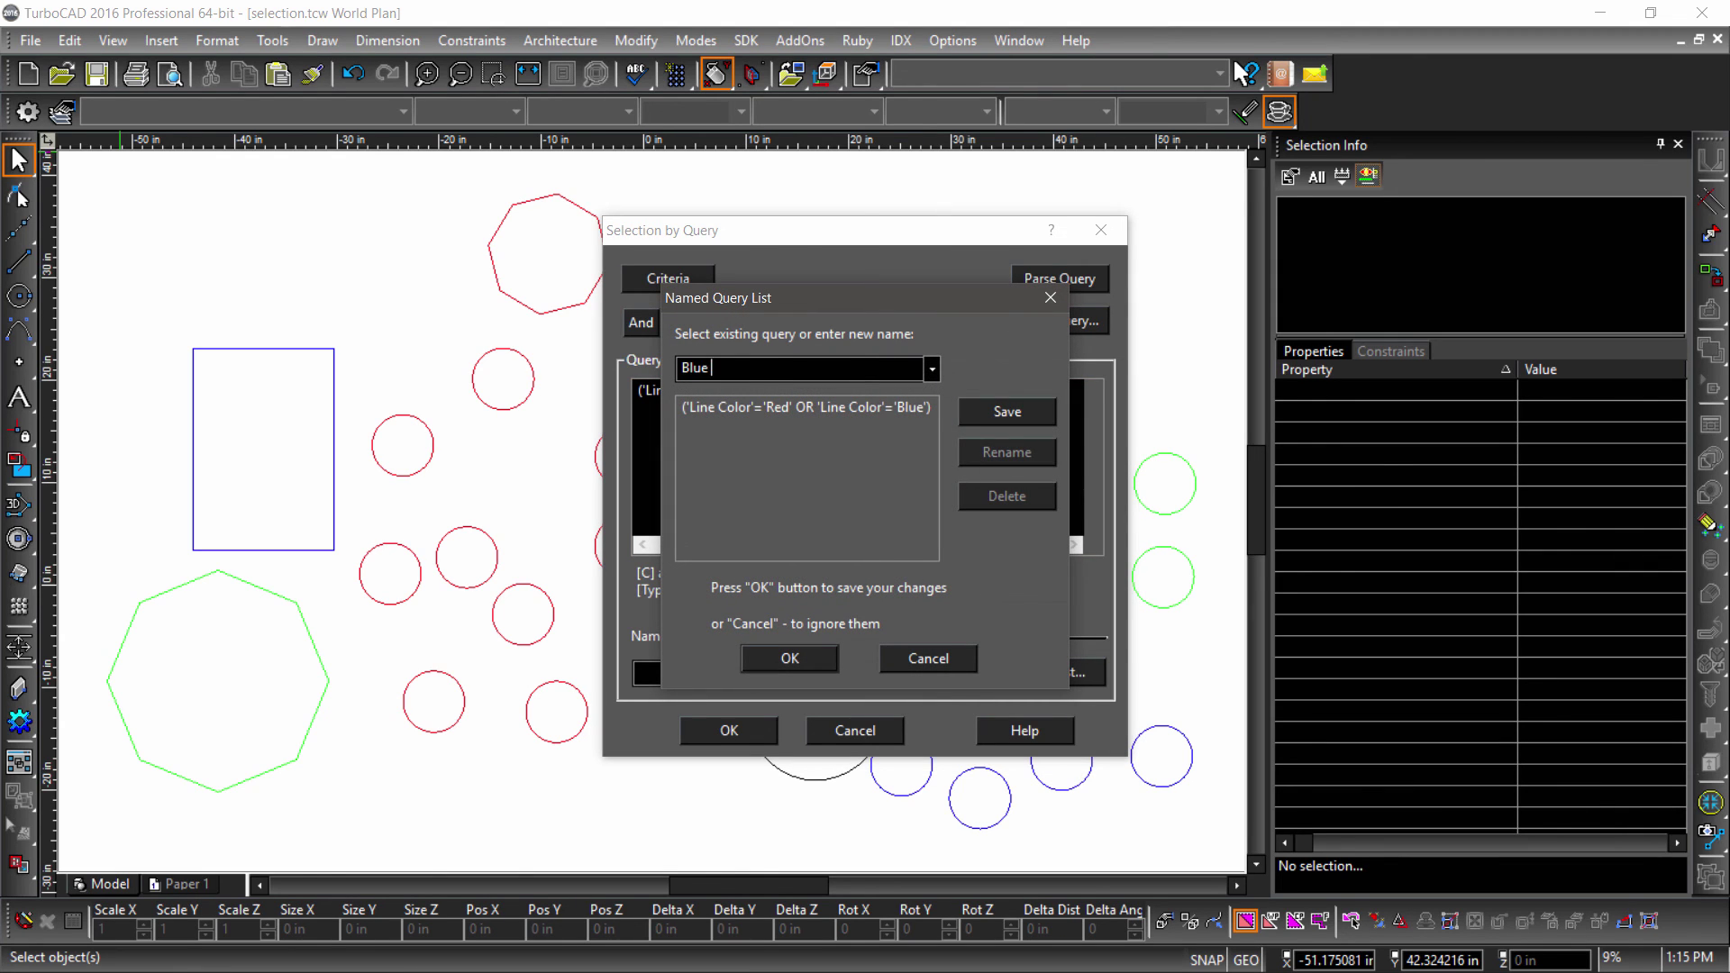
type("and Red Circles")
left_click(977, 410)
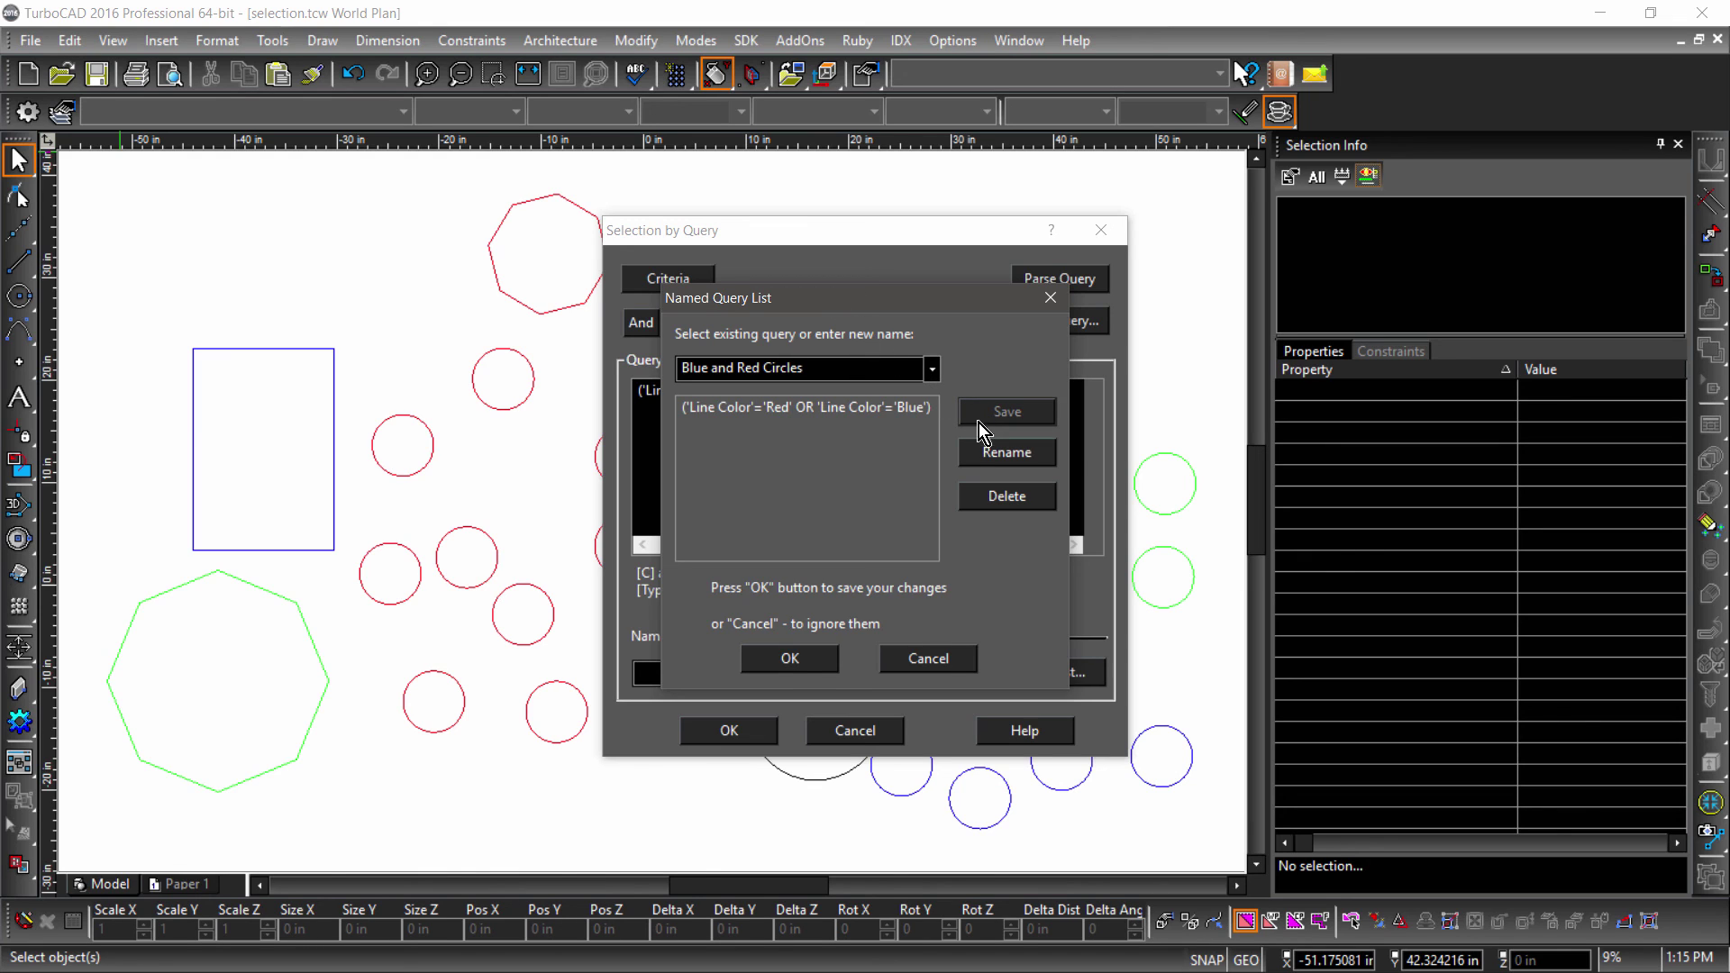
left_click(811, 667)
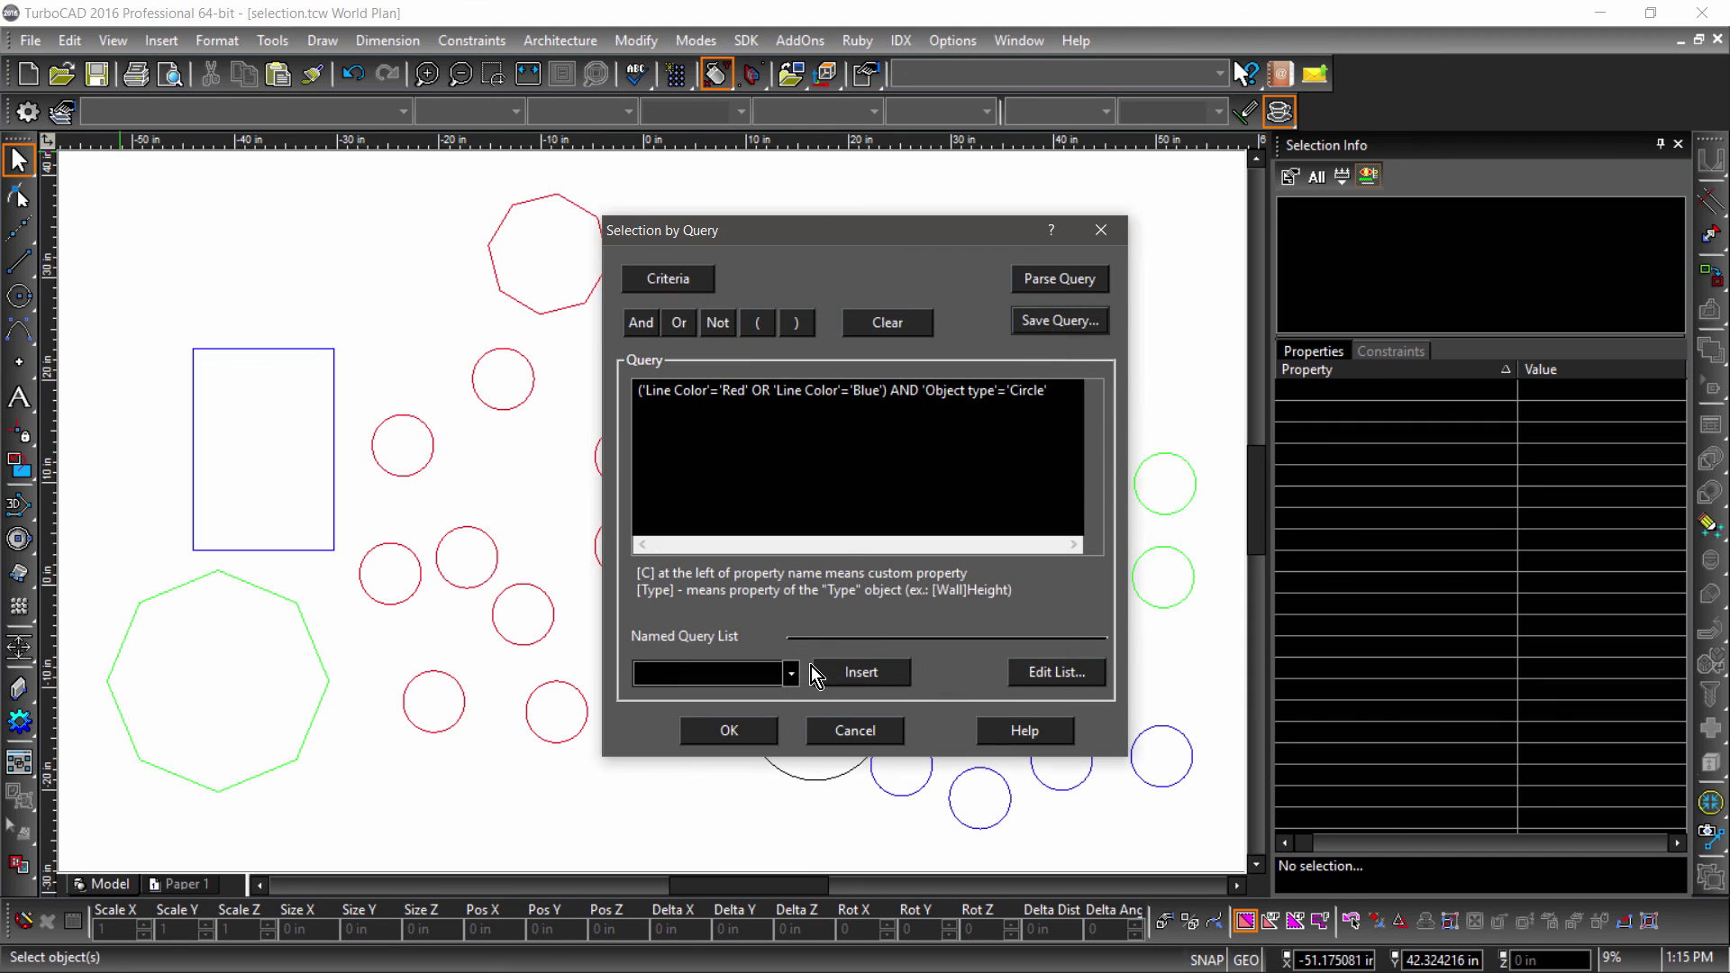
- Parse the query, then run it to select the 18 red and blue circles
left_click(1053, 282)
left_click(944, 548)
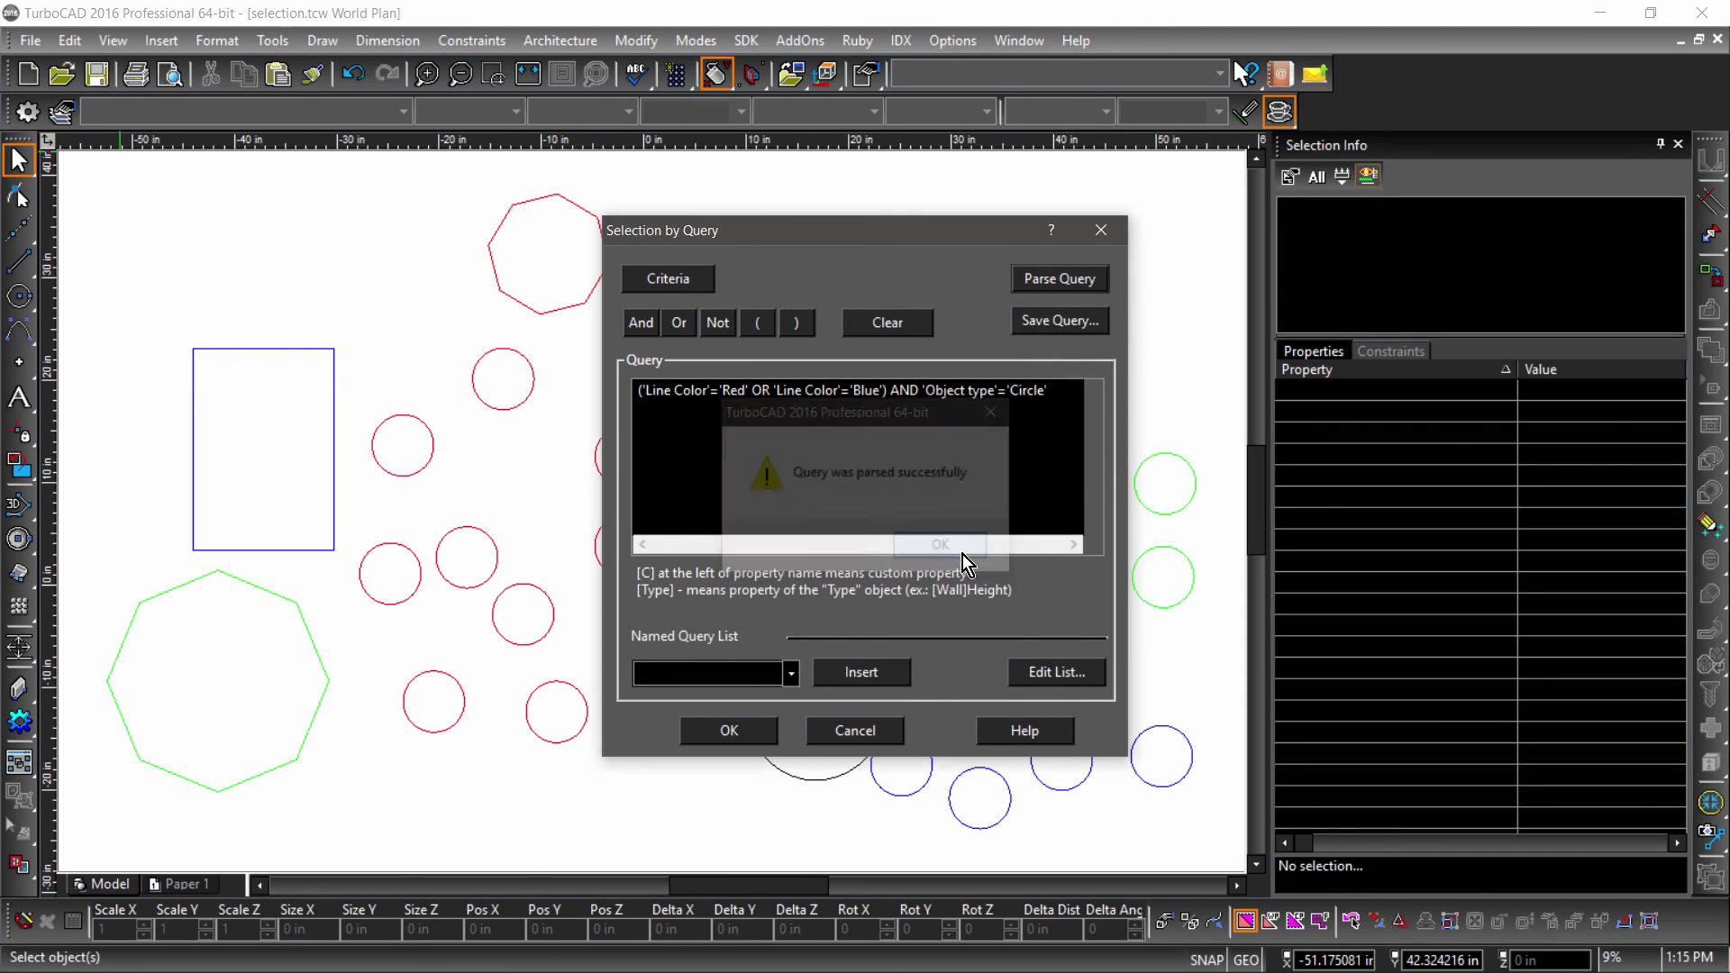
left_click(743, 721)
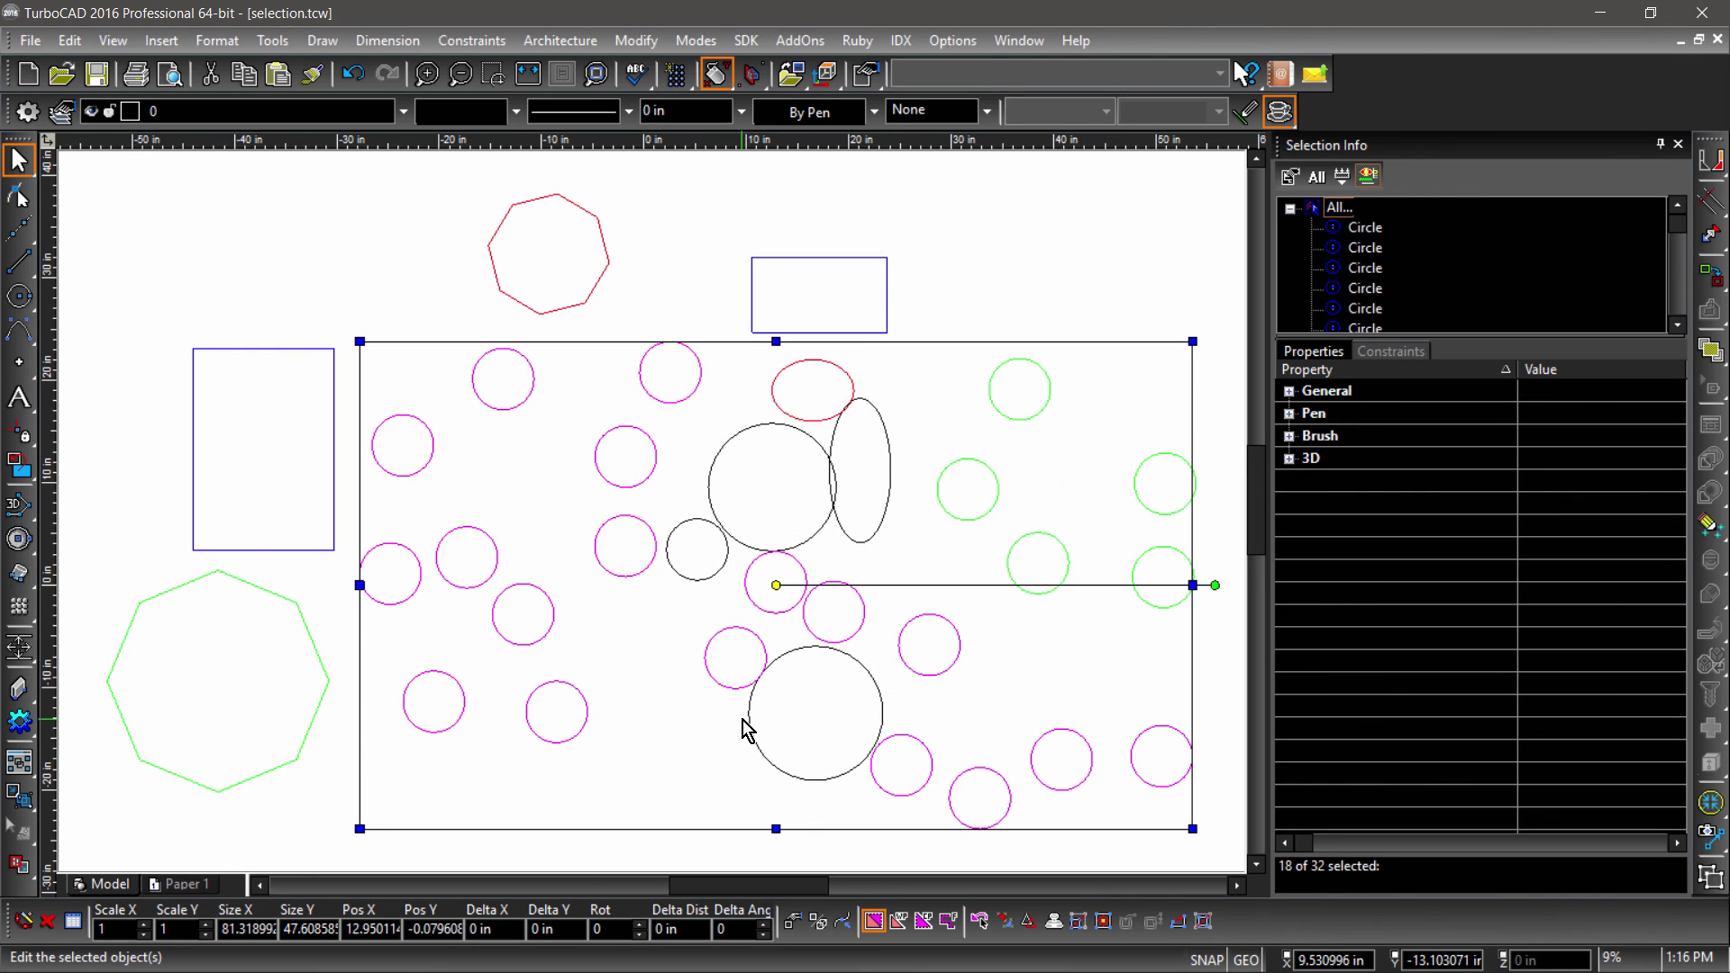